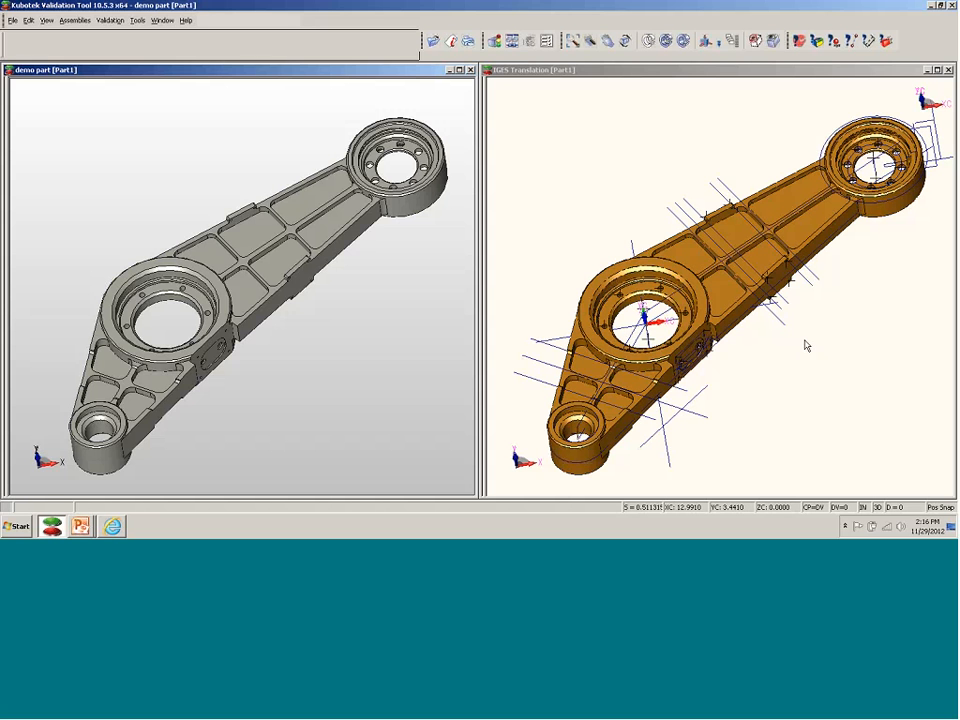
# - Review the Analyze options for compare direction, tolerances and compared entity types, and keep the settings
pyautogui.click(138, 21)
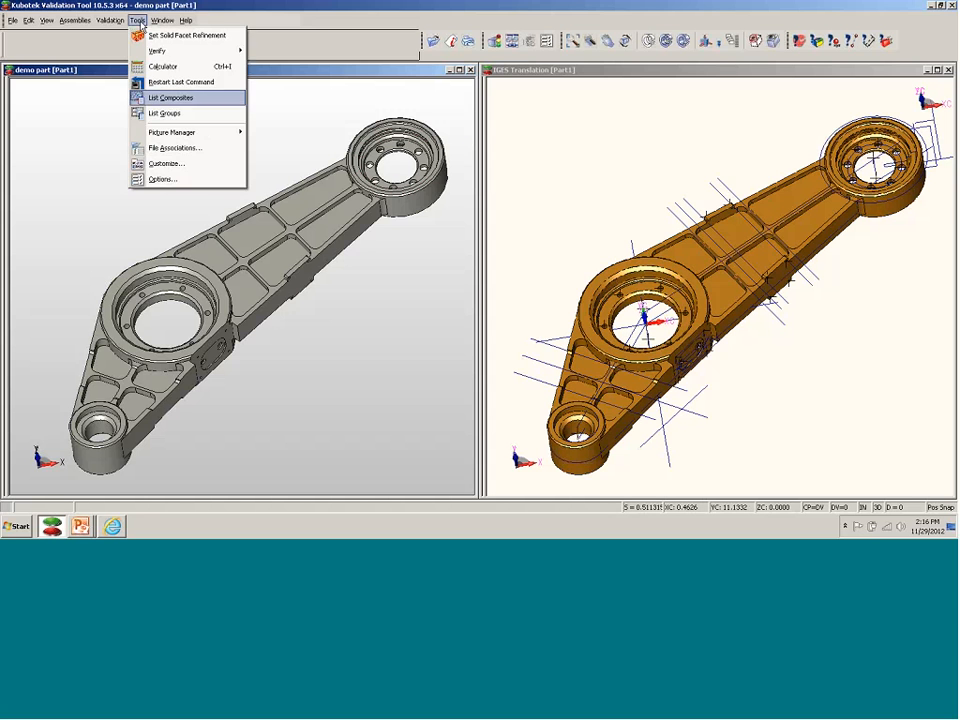
pyautogui.click(196, 180)
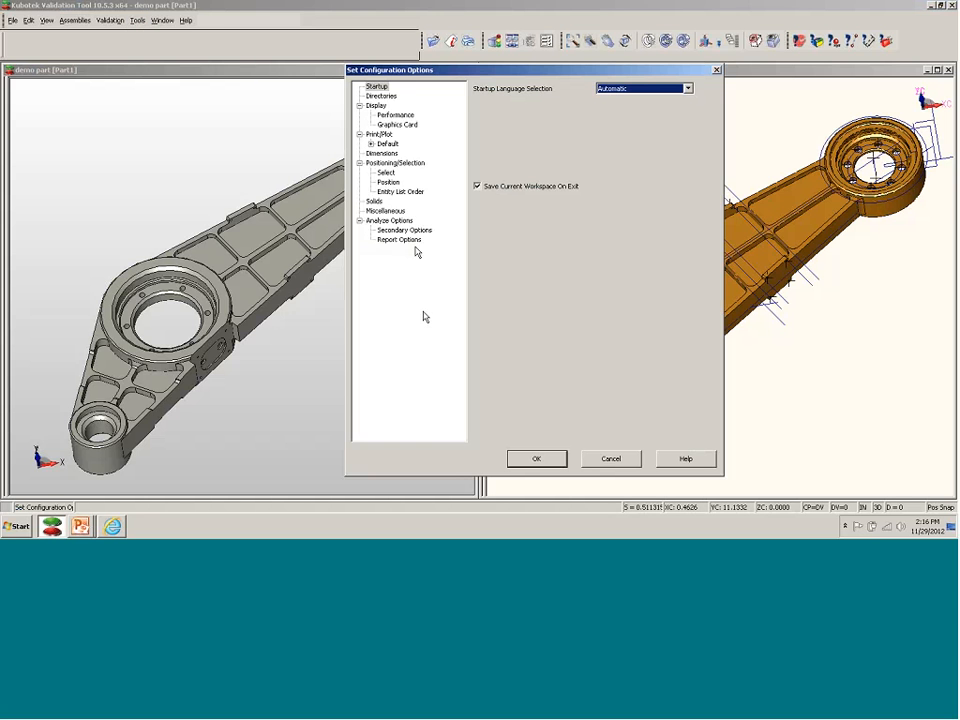
pyautogui.click(389, 220)
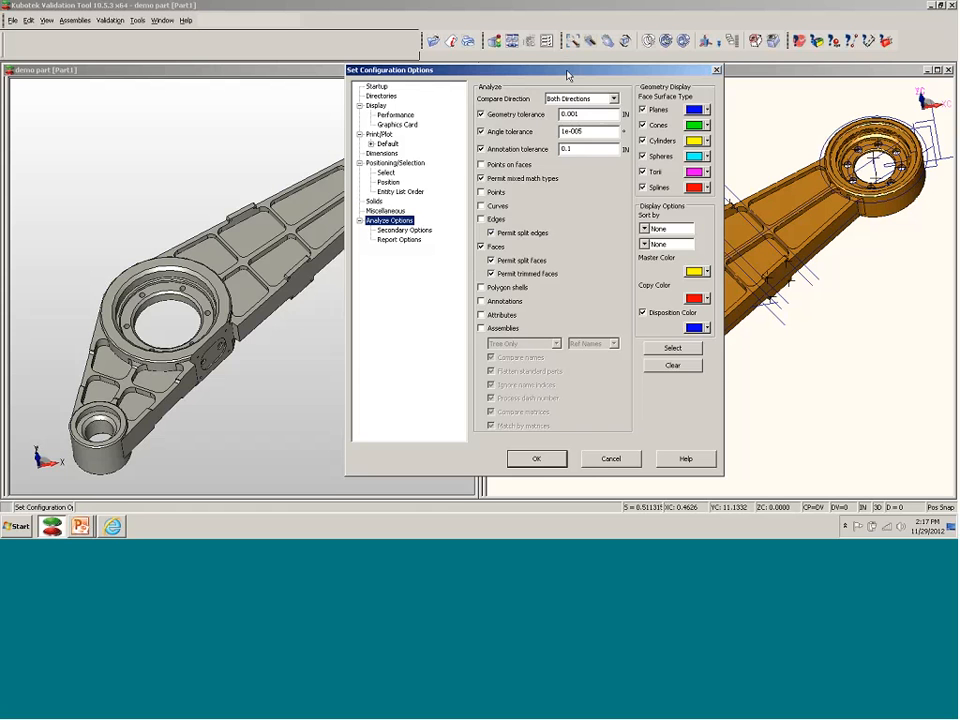
pyautogui.moveTo(448, 69); pyautogui.dragTo(330, 65)
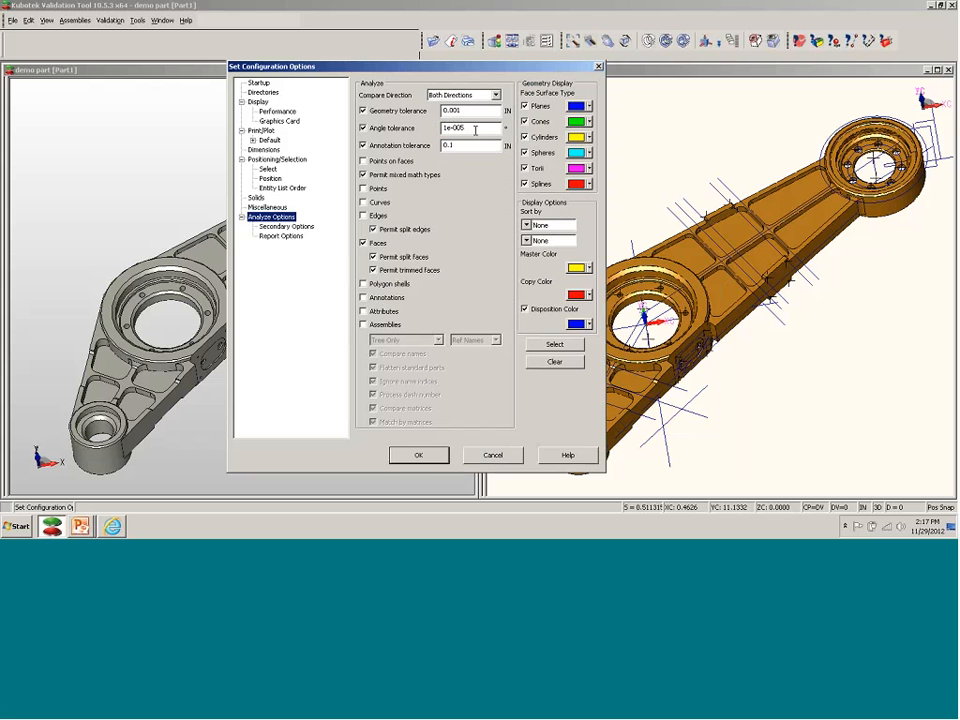
pyautogui.click(420, 457)
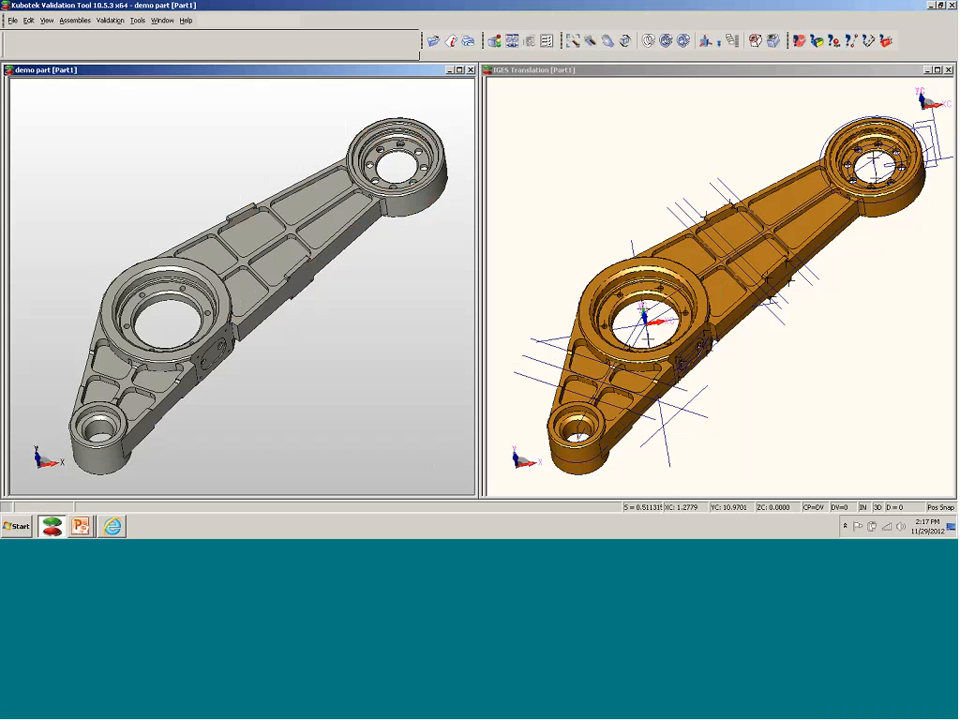
# - Start an entity validation with the loaded demo part.ckd as master and IGES Translation.igs as copy
pyautogui.click(106, 20)
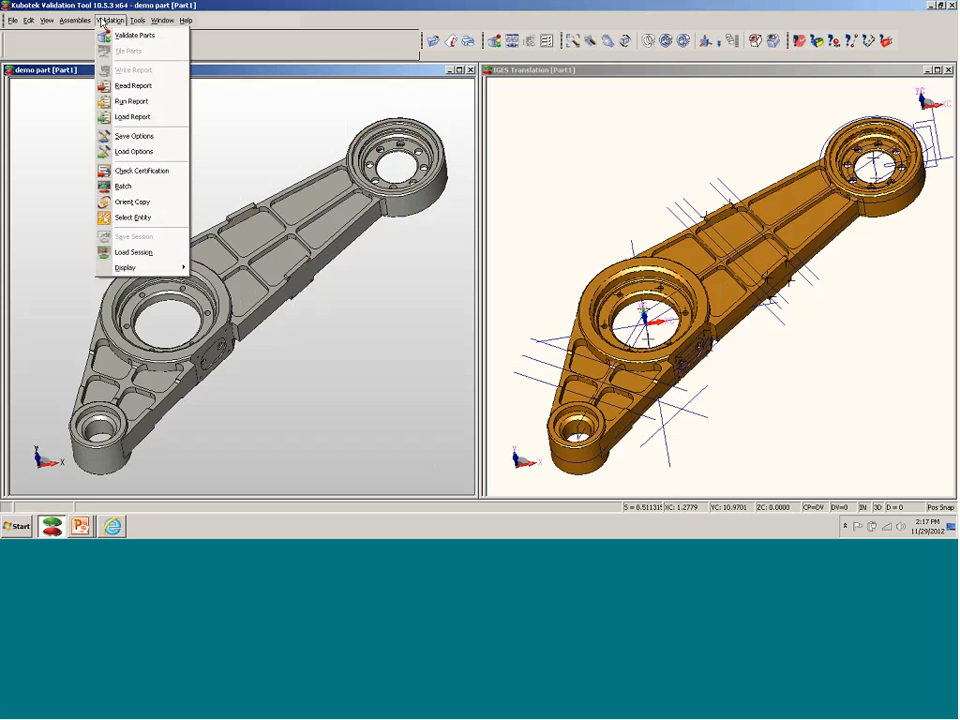
pyautogui.click(119, 216)
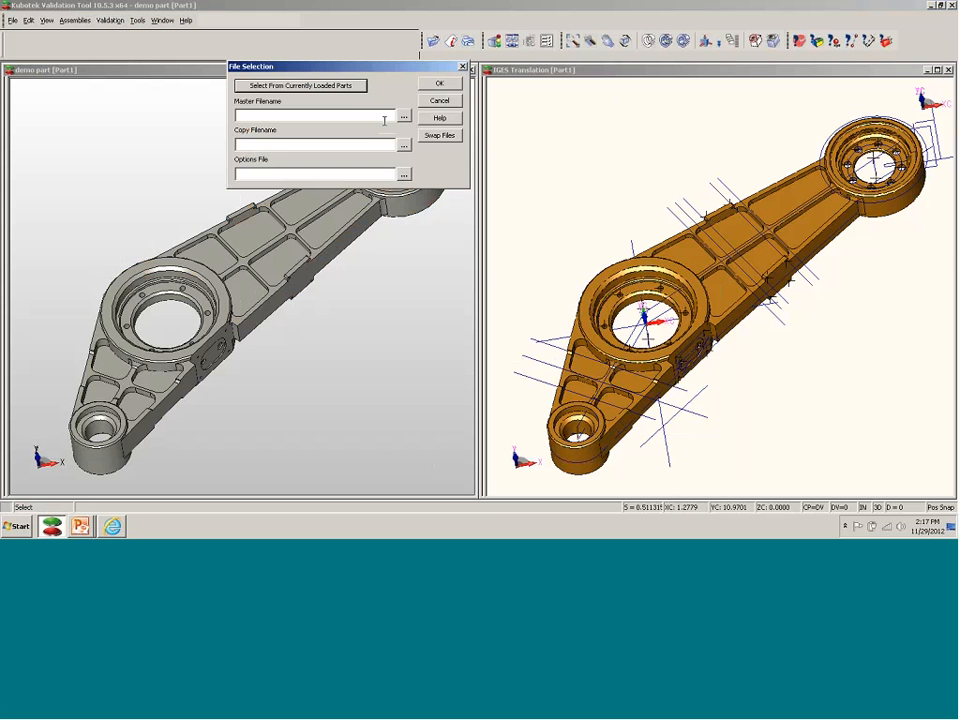
pyautogui.click(349, 87)
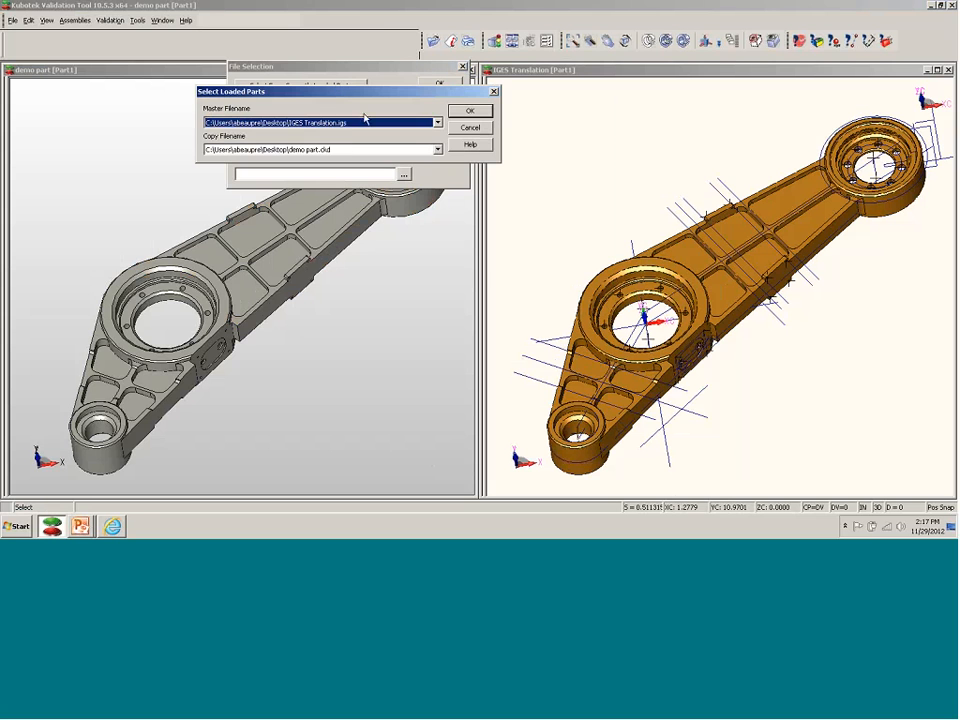
pyautogui.click(437, 122)
pyautogui.click(430, 142)
pyautogui.click(437, 149)
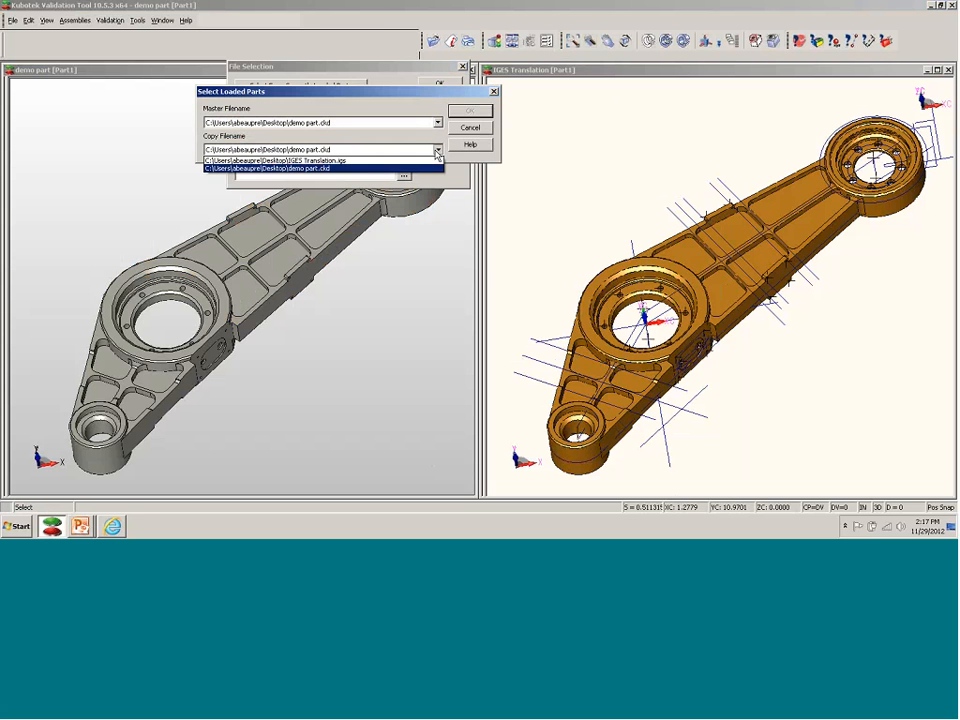
pyautogui.click(433, 159)
pyautogui.click(469, 110)
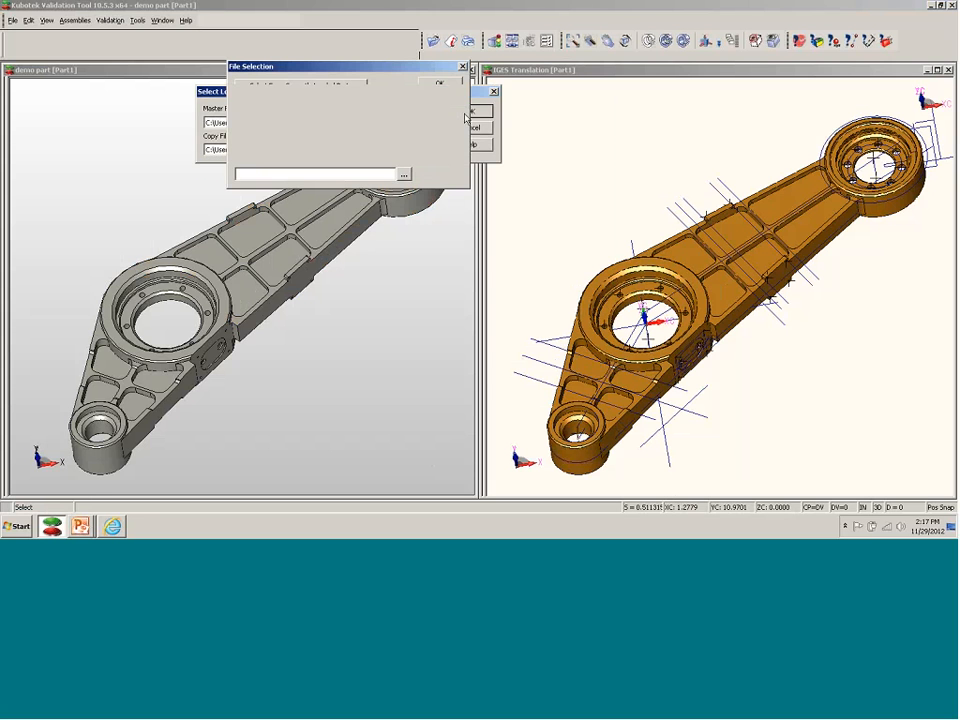
pyautogui.click(440, 85)
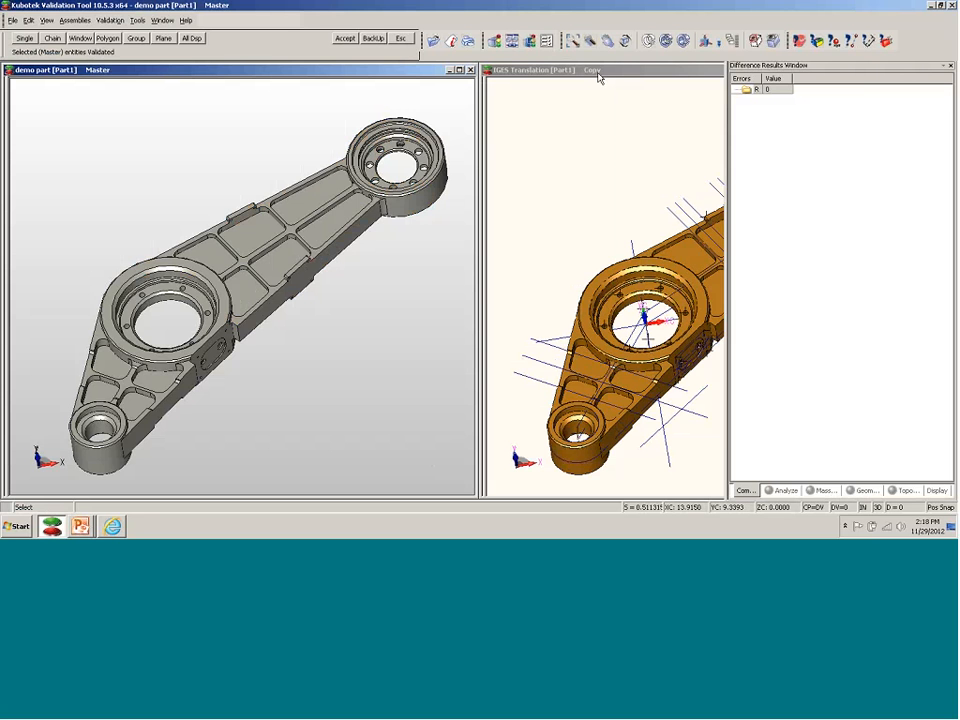
# - Tile the two part windows and validate all entities of the master against all entities of the copy
pyautogui.click(110, 20)
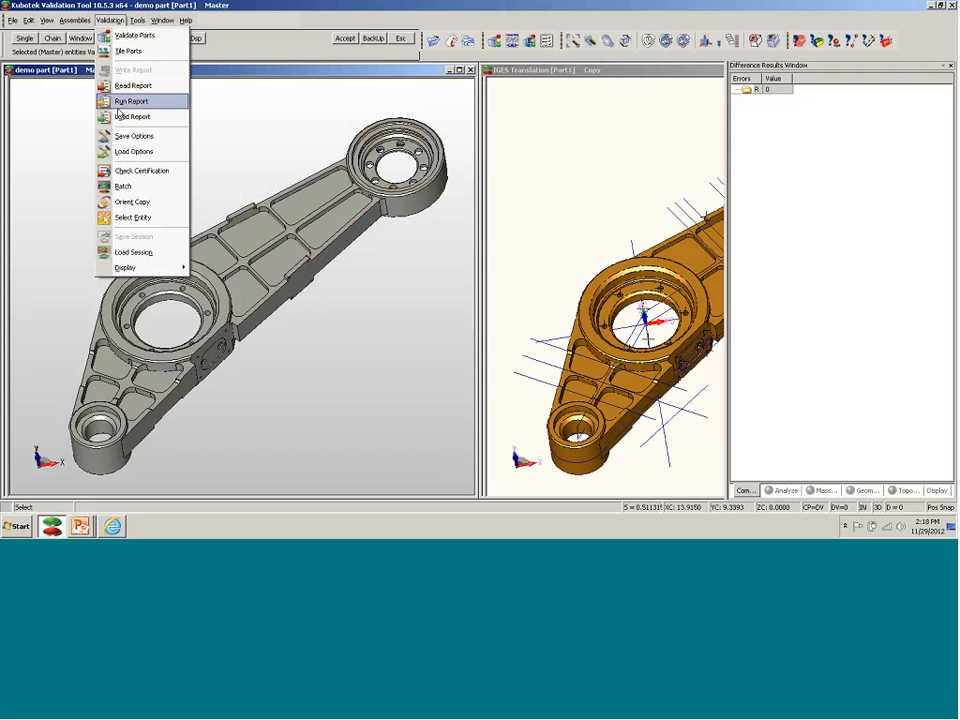
pyautogui.click(154, 53)
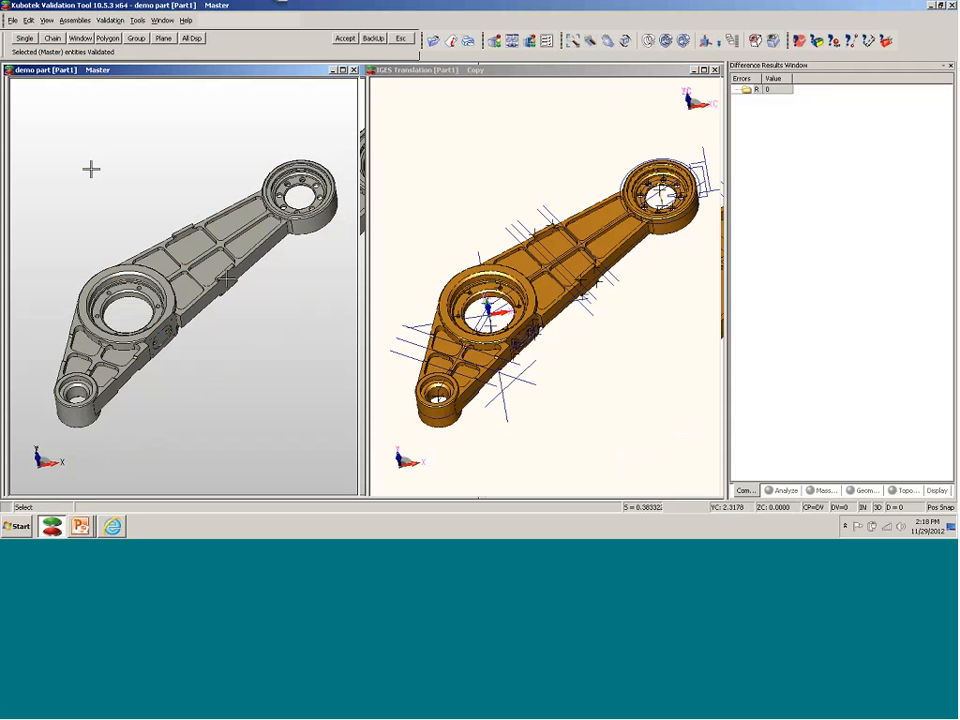
pyautogui.moveTo(38, 108); pyautogui.dragTo(340, 446)
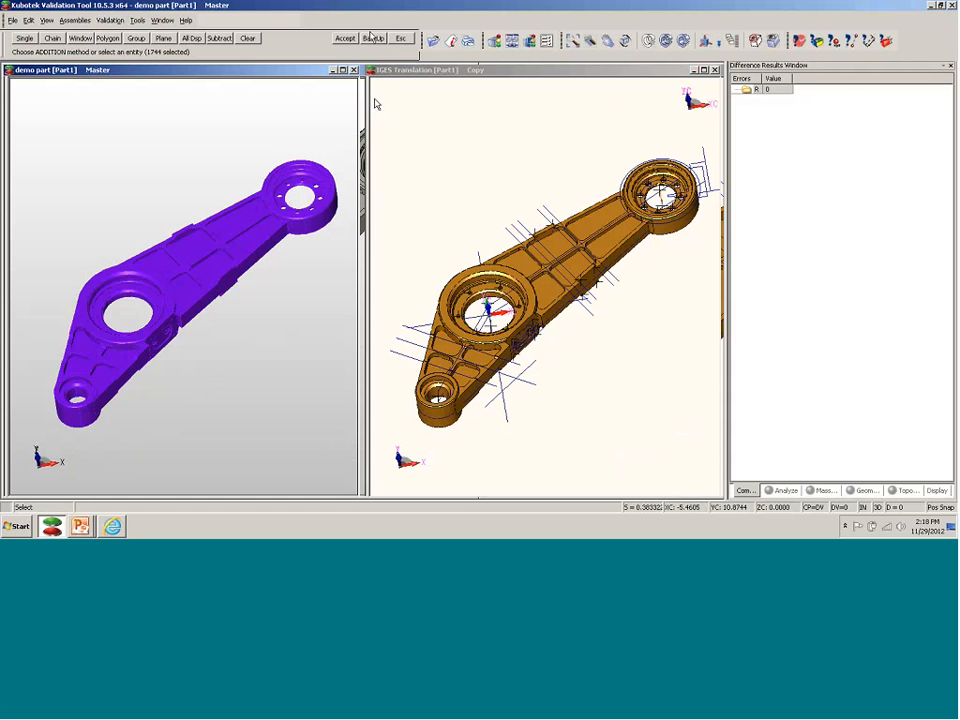
pyautogui.click(350, 39)
pyautogui.moveTo(392, 104); pyautogui.dragTo(703, 469)
pyautogui.click(347, 38)
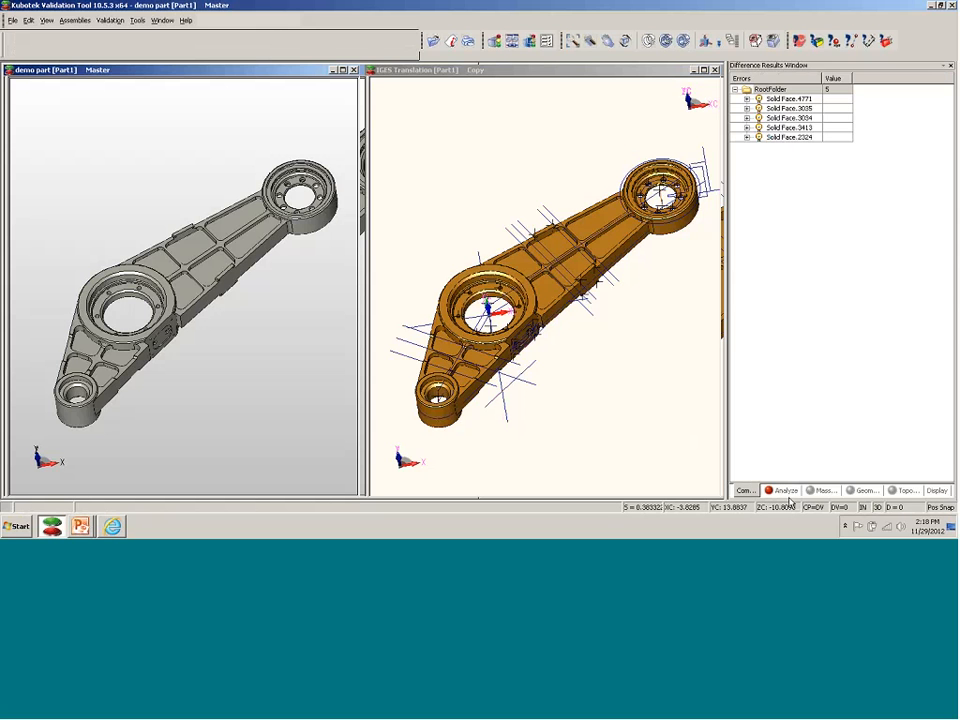
# - Show all unmatched master and copy entities in the difference results display
pyautogui.click(944, 492)
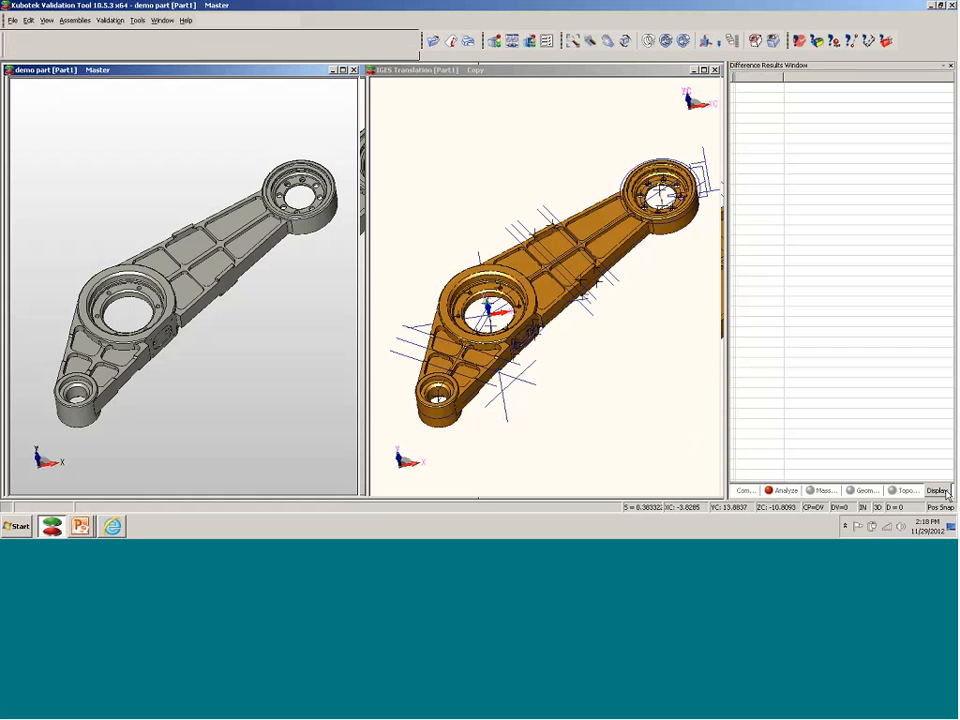
pyautogui.click(110, 20)
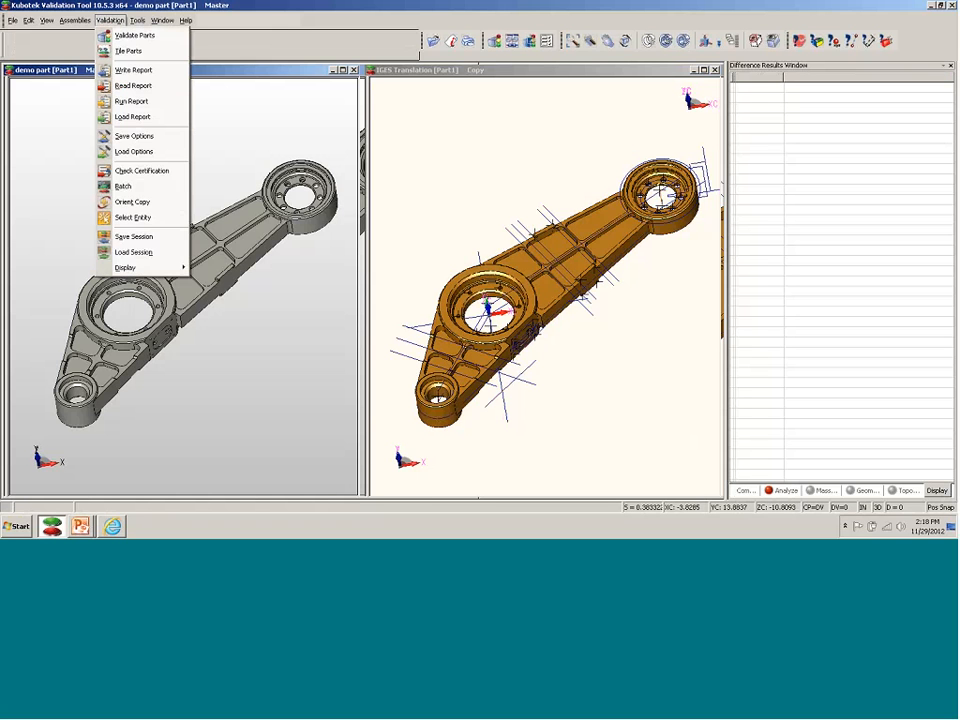
pyautogui.click(212, 268)
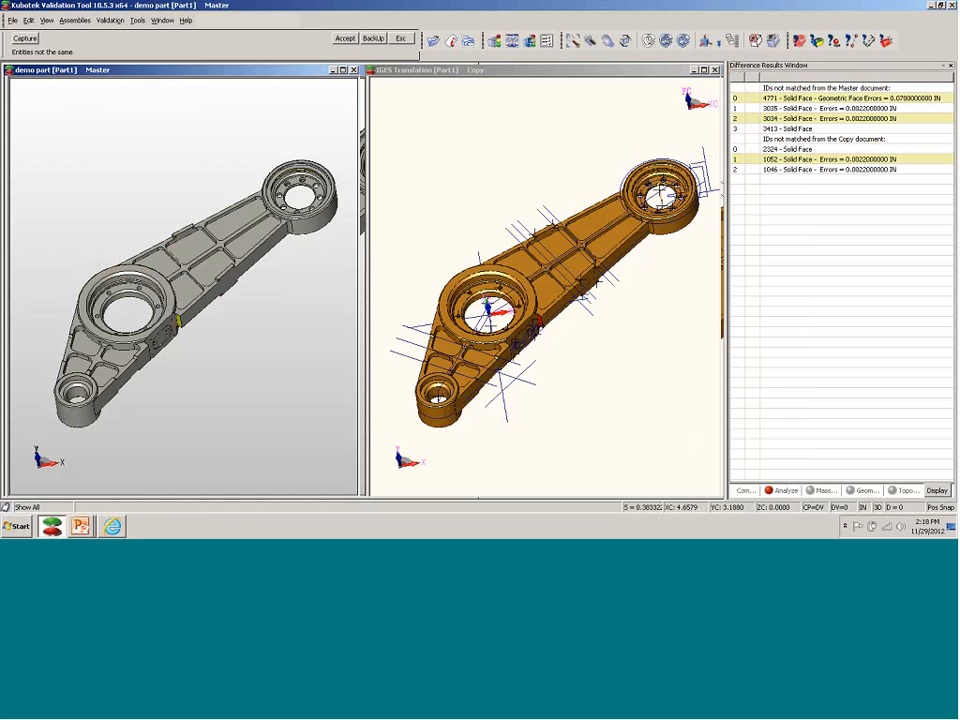
# - Zoom to unmatched master face 3413, inspect its groove from above and match the copy's view for comparison
pyautogui.click(859, 99)
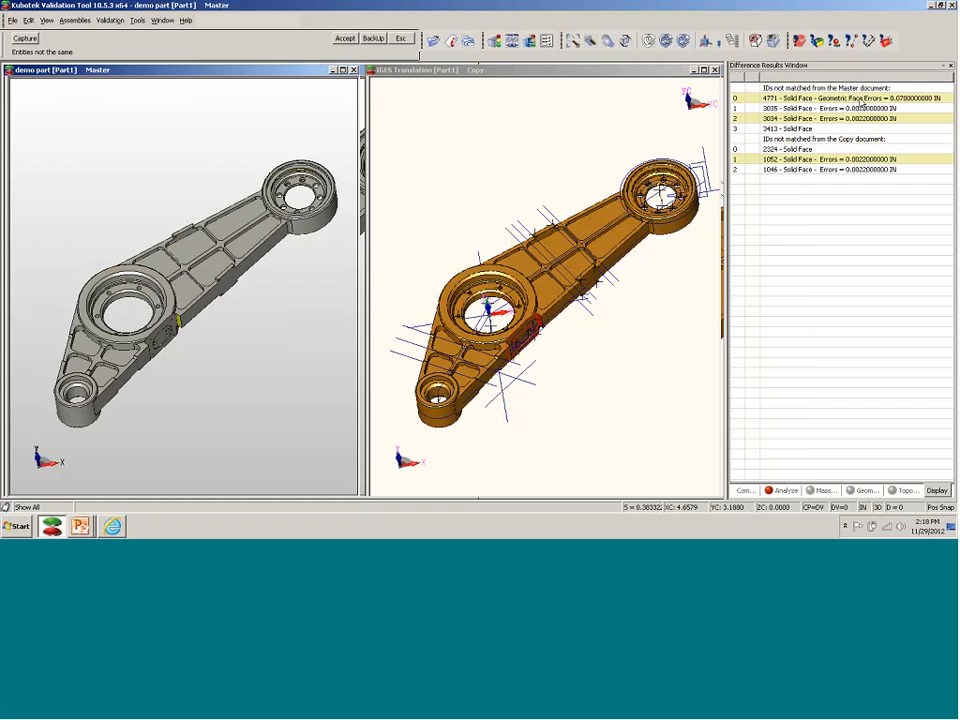
pyautogui.click(815, 130)
pyautogui.rightClick(815, 130)
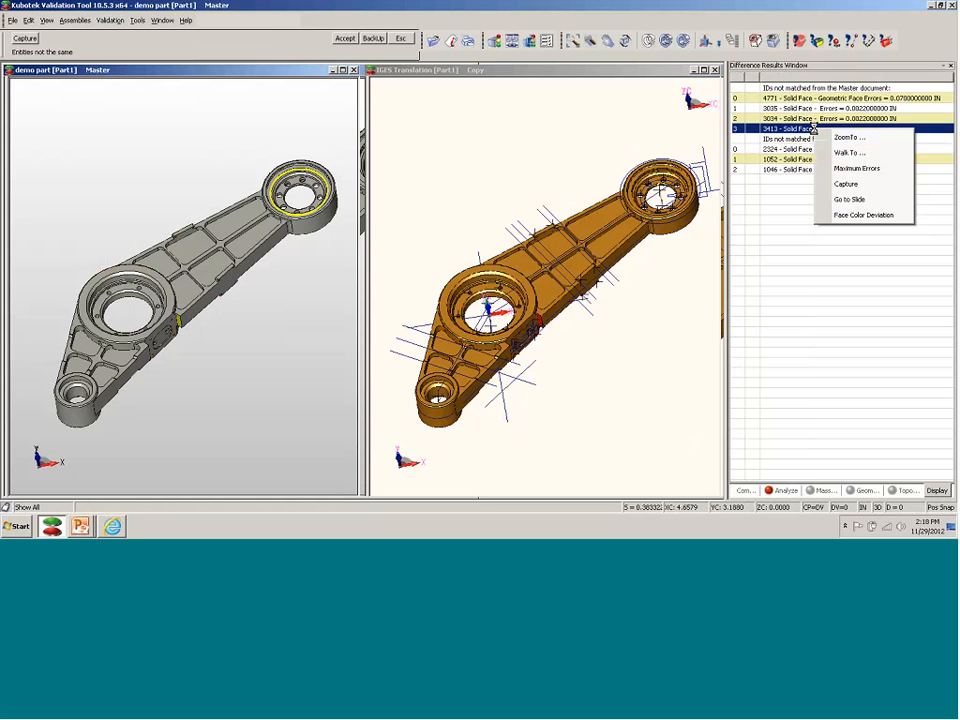
pyautogui.click(849, 137)
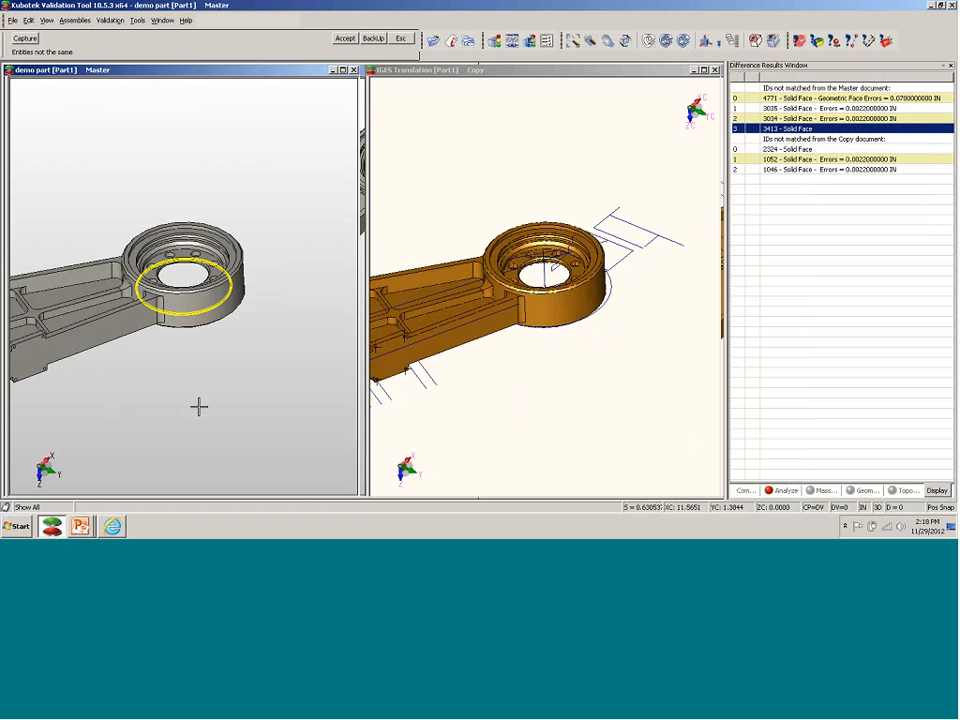
pyautogui.moveTo(166, 354)
pyautogui.mouseDown(button='middle')
pyautogui.moveTo(163, 185)
pyautogui.moveTo(176, 145)
pyautogui.moveTo(161, 335)
pyautogui.moveTo(170, 348)
pyautogui.mouseUp(button='middle')
pyautogui.scroll(5, 167, 260)
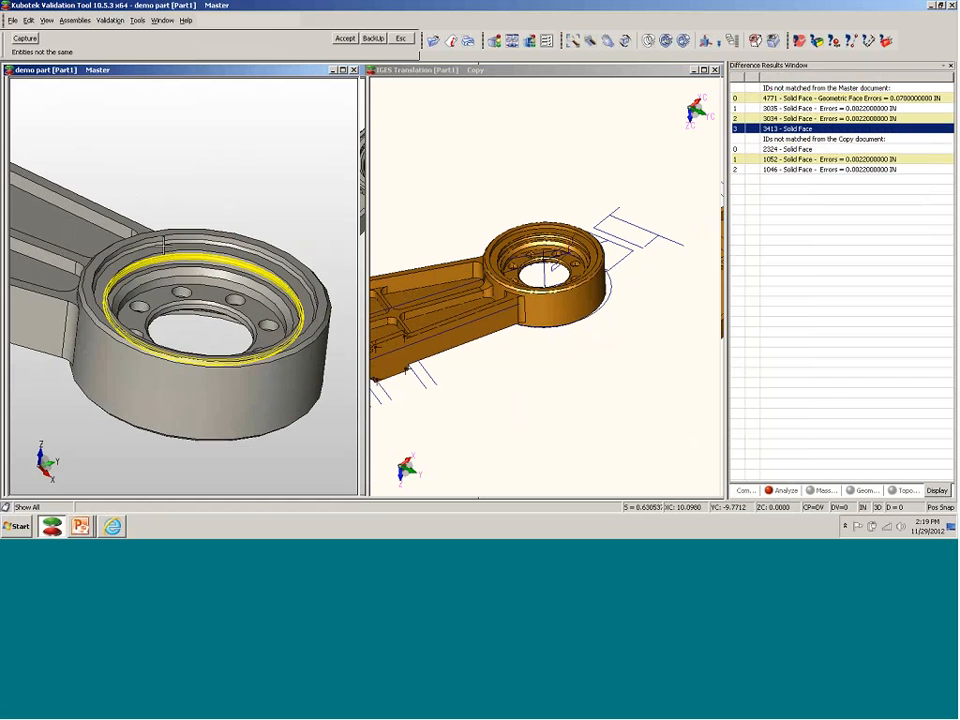
pyautogui.scroll(3, 170, 258)
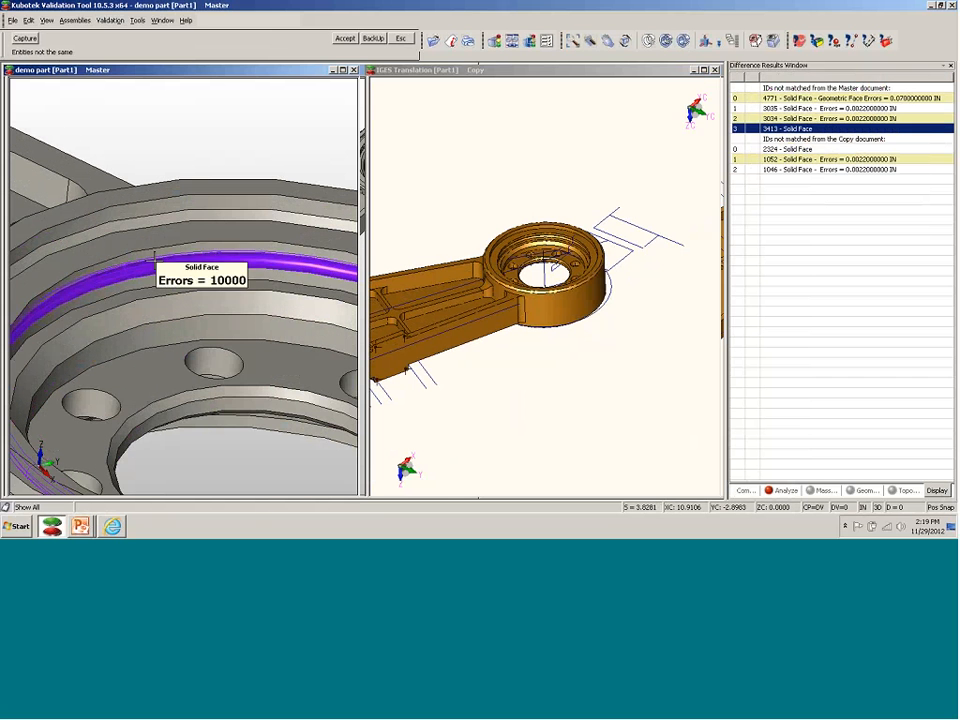
pyautogui.click(499, 41)
pyautogui.click(398, 175)
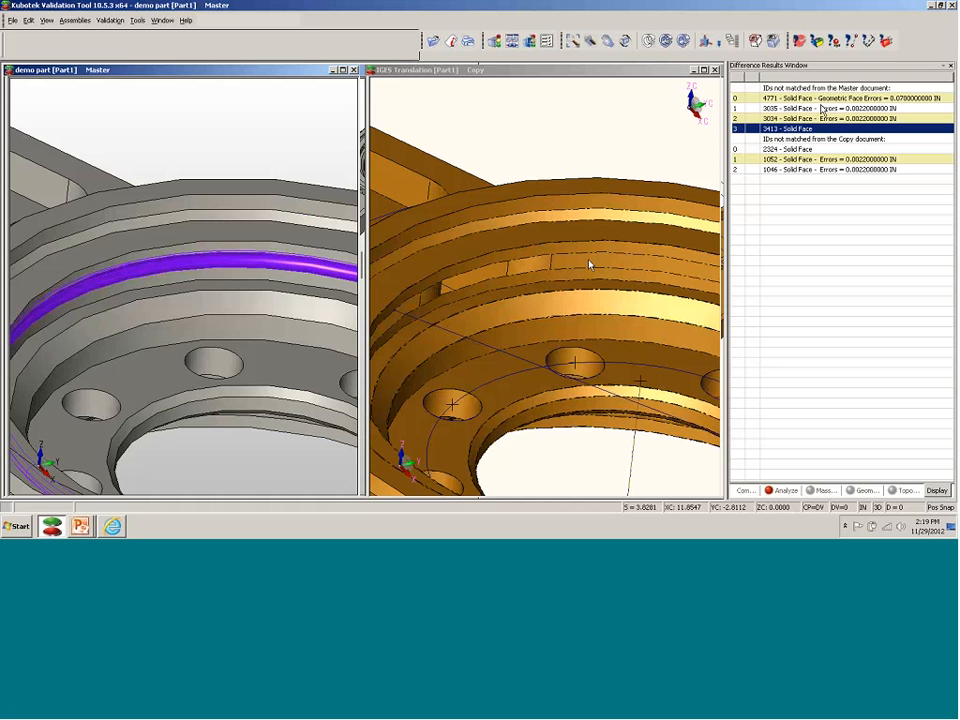
# - Zoom to unmatched master face 3035 and examine its offset from the copy in the Examine View
pyautogui.click(845, 108)
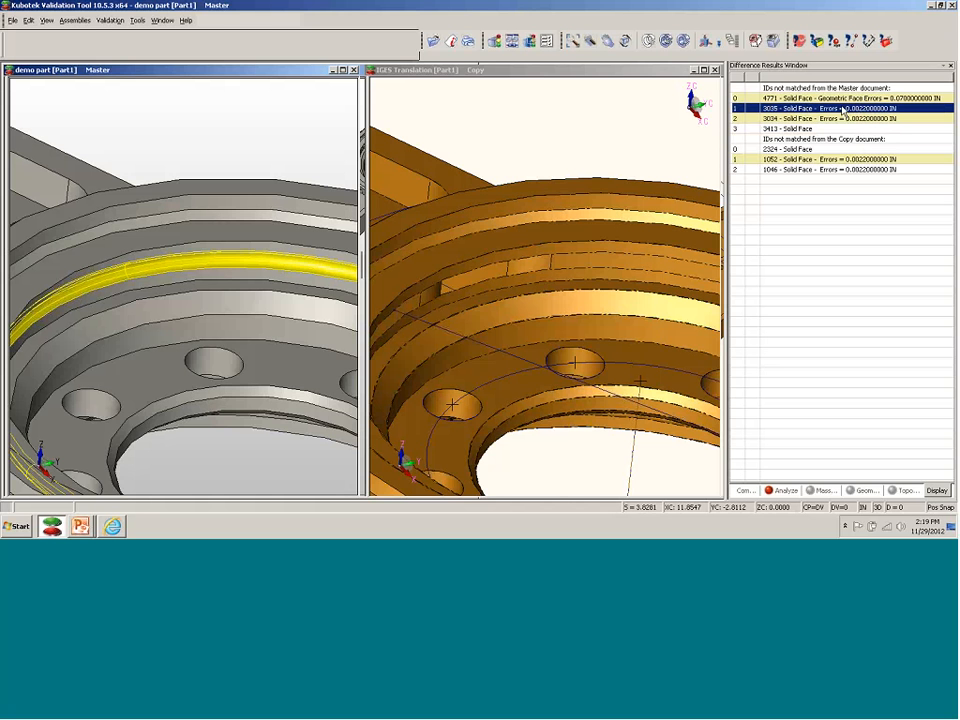
pyautogui.rightClick(844, 111)
pyautogui.click(868, 116)
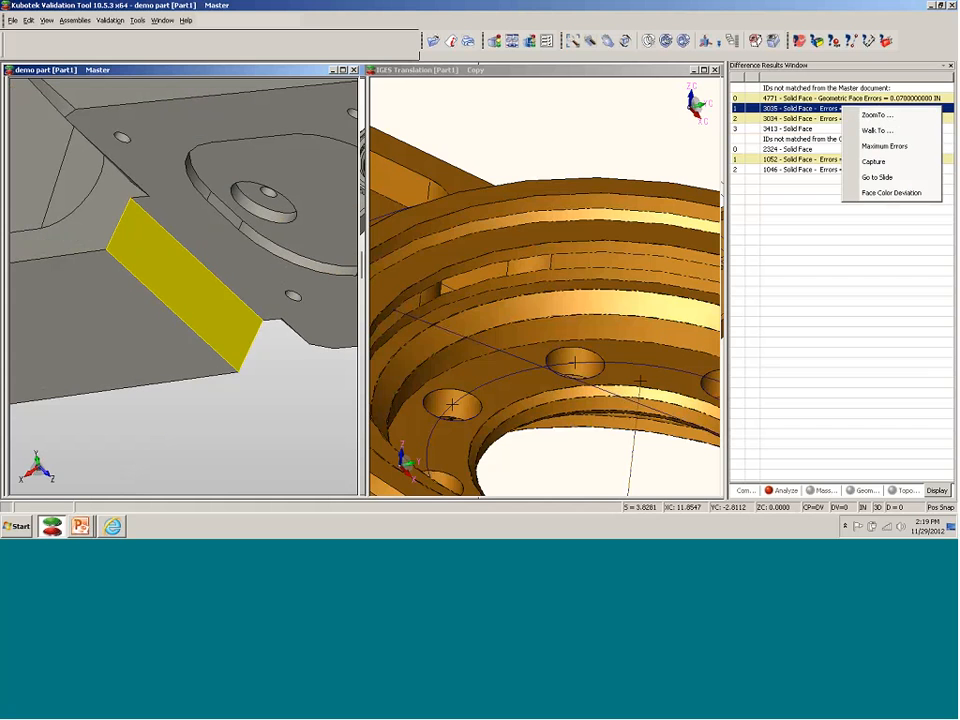
pyautogui.moveTo(236, 379)
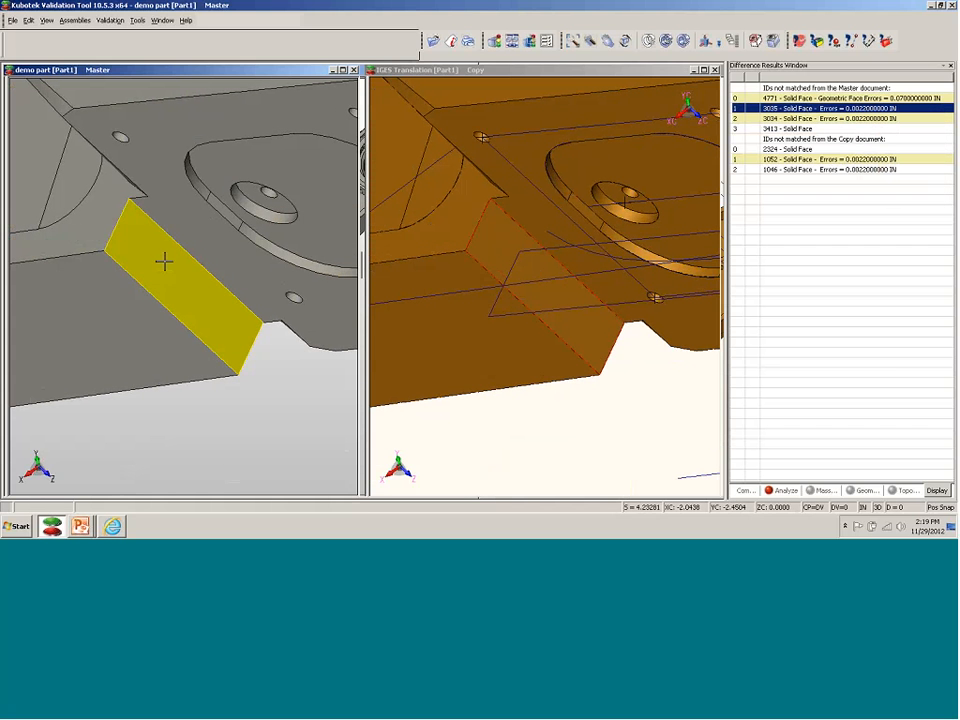
pyautogui.click(529, 41)
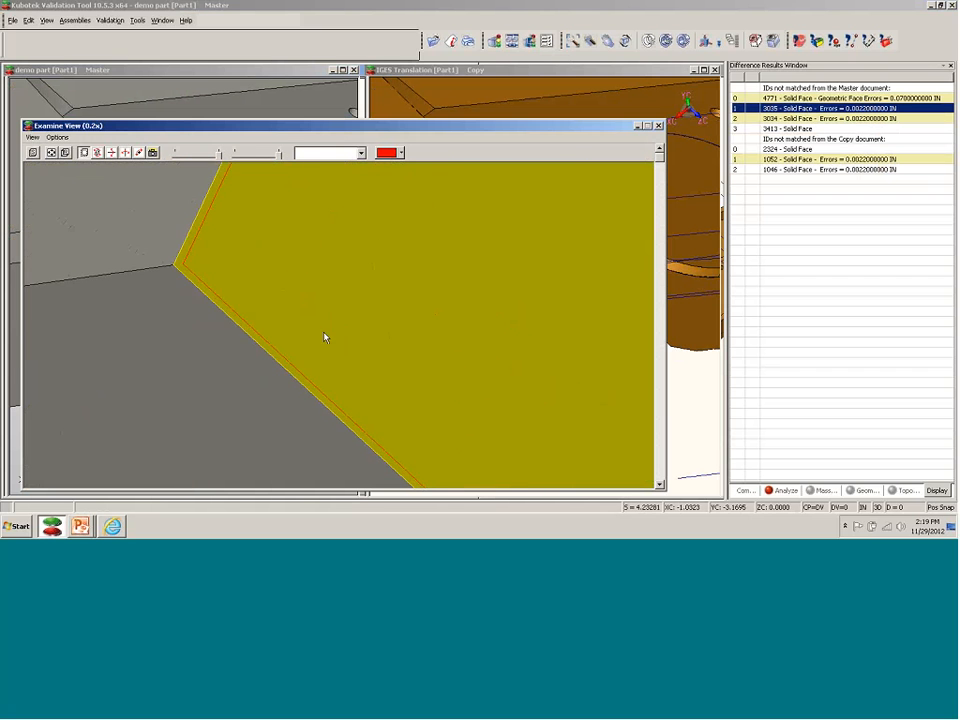
pyautogui.click(659, 128)
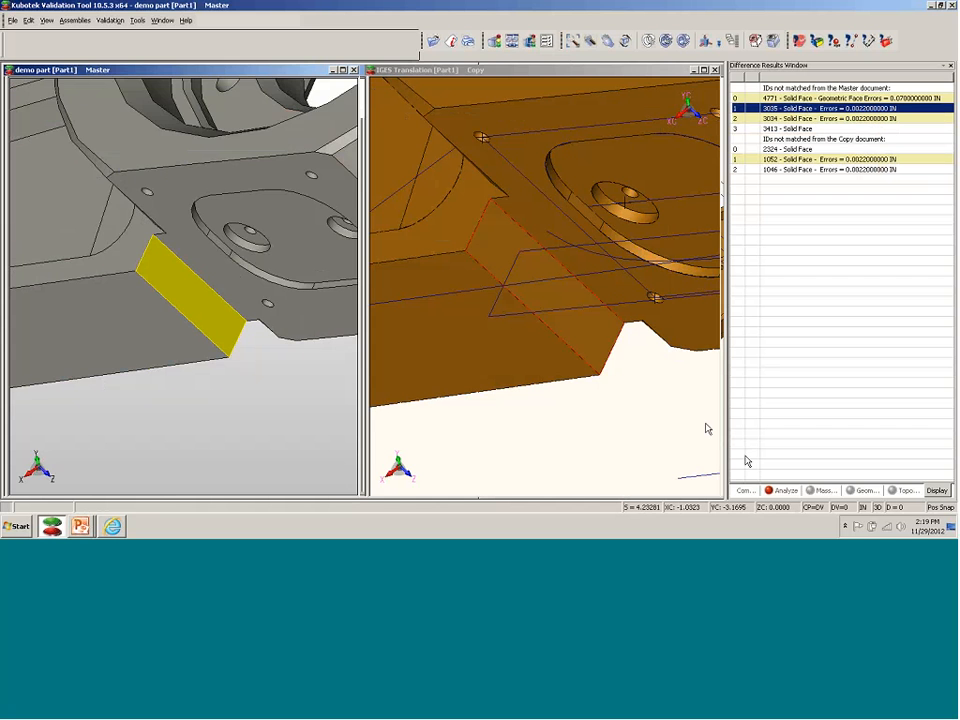
# - Fit both parts in their windows and match the master's view to a rotated view of the copy
pyautogui.click(510, 41)
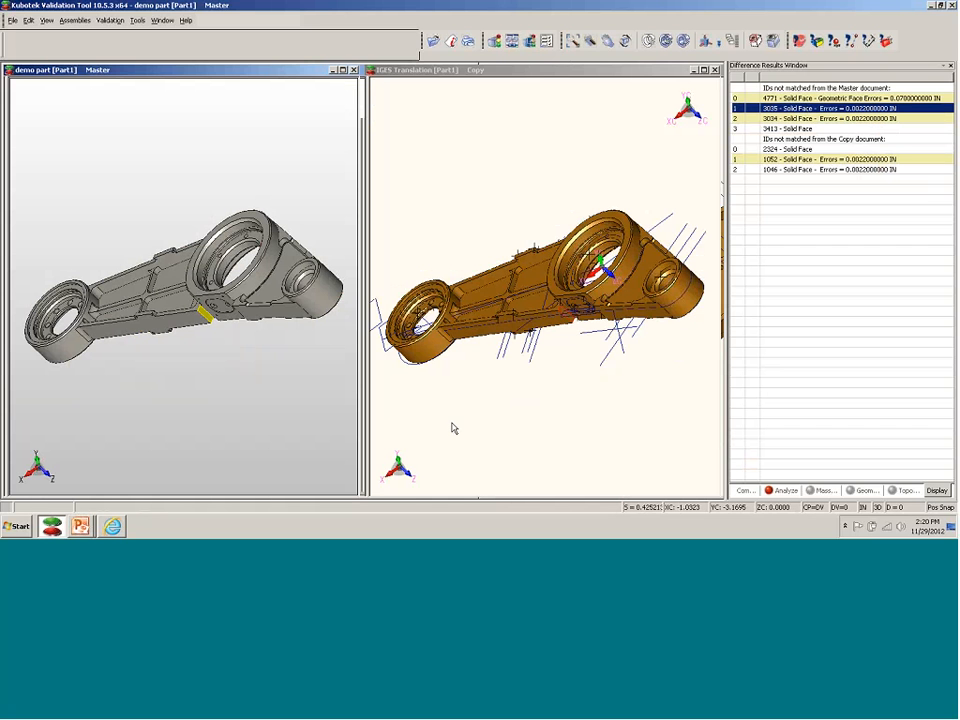
pyautogui.moveTo(452, 428); pyautogui.dragTo(568, 390, button='middle')
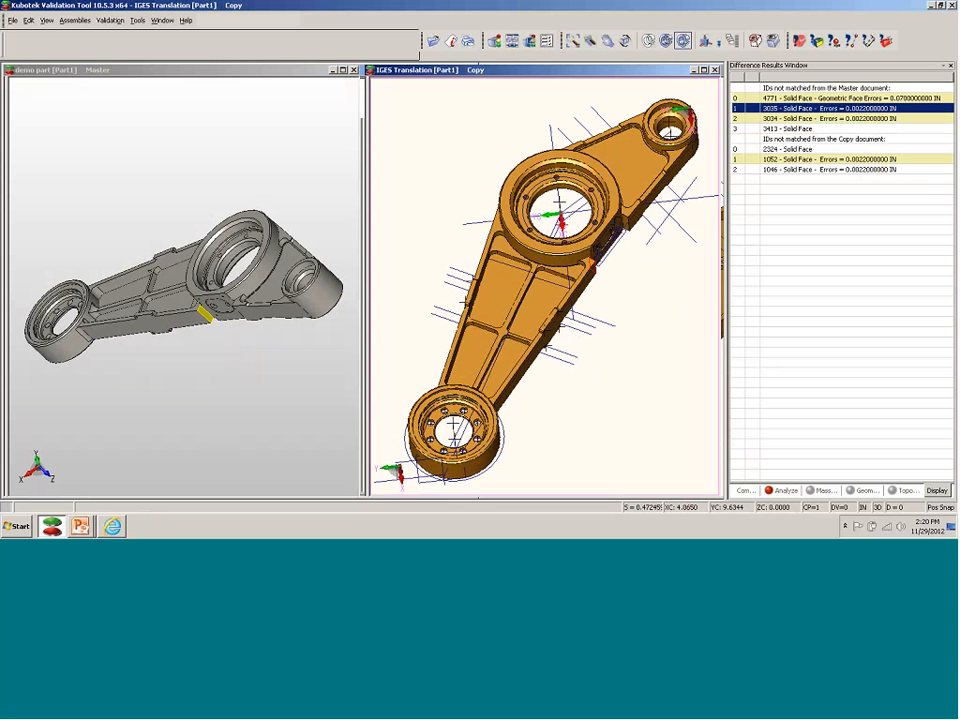
pyautogui.click(516, 47)
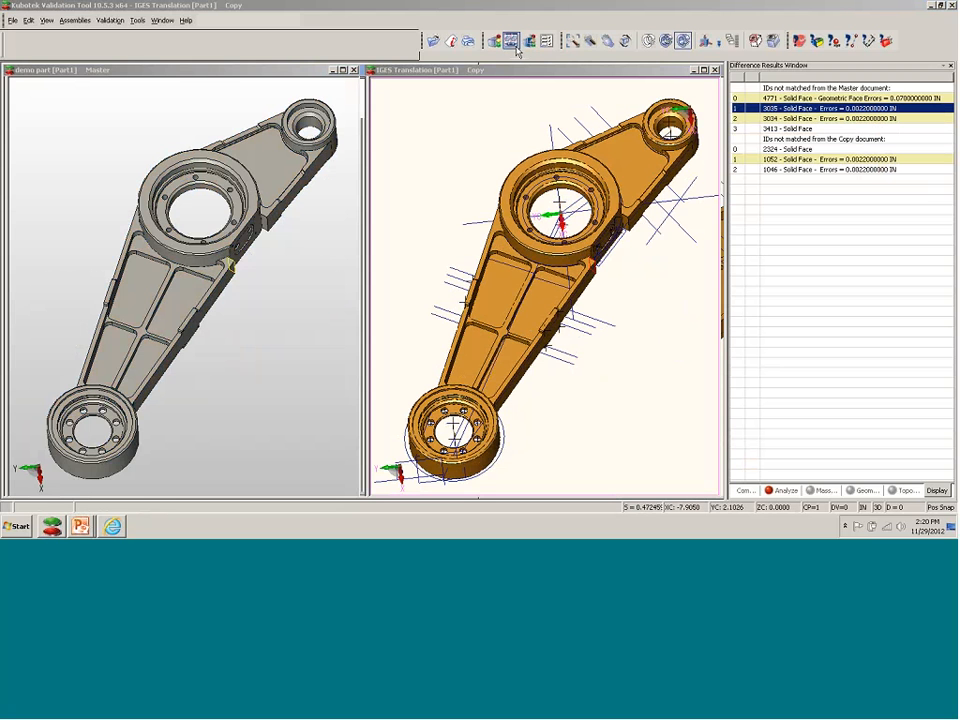
# - Set the report file type to PDF in the configuration's report options, without a password
pyautogui.click(134, 22)
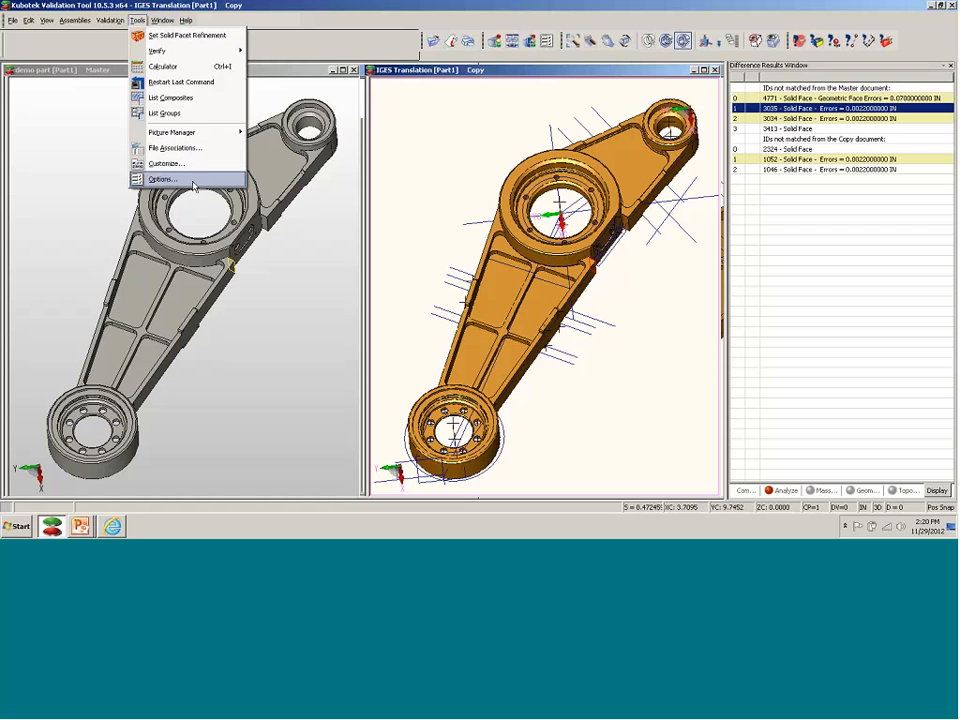
pyautogui.click(148, 136)
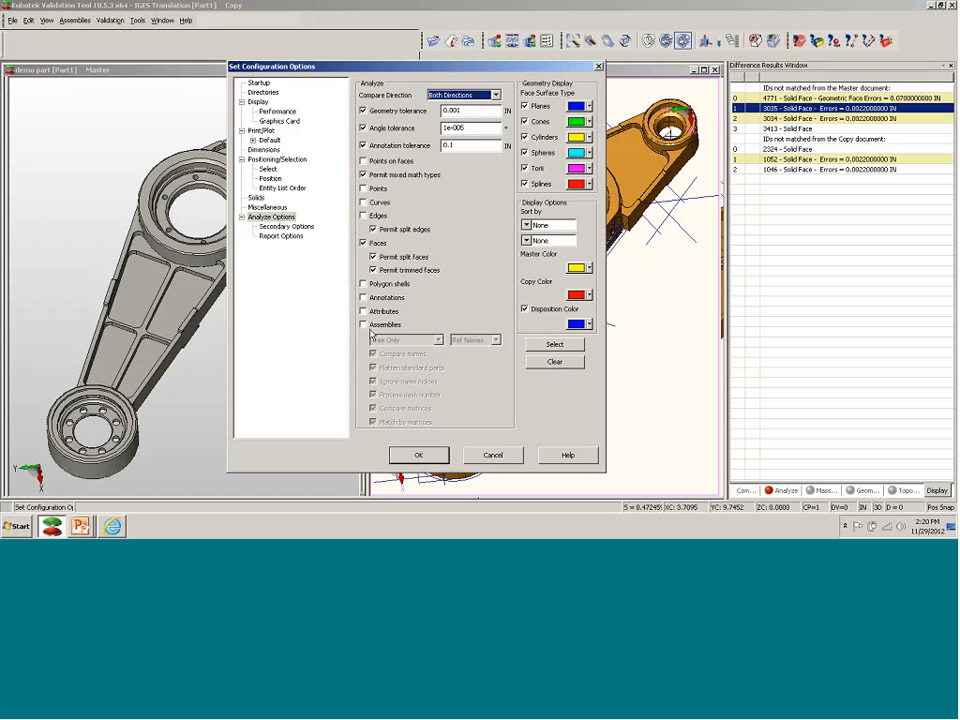
pyautogui.click(284, 236)
pyautogui.click(463, 173)
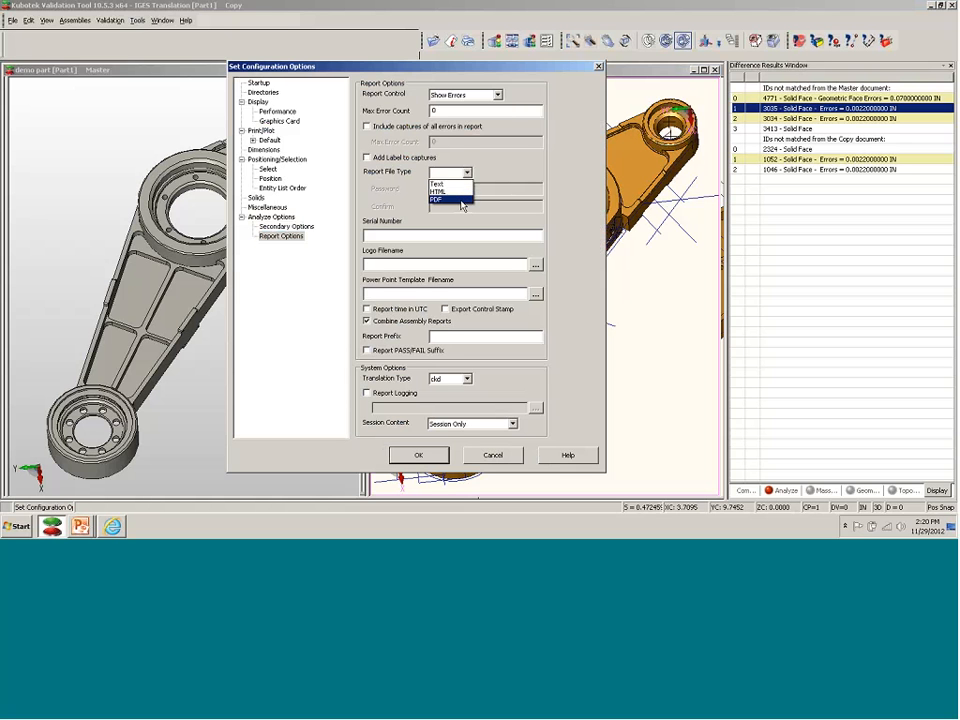
pyautogui.click(462, 200)
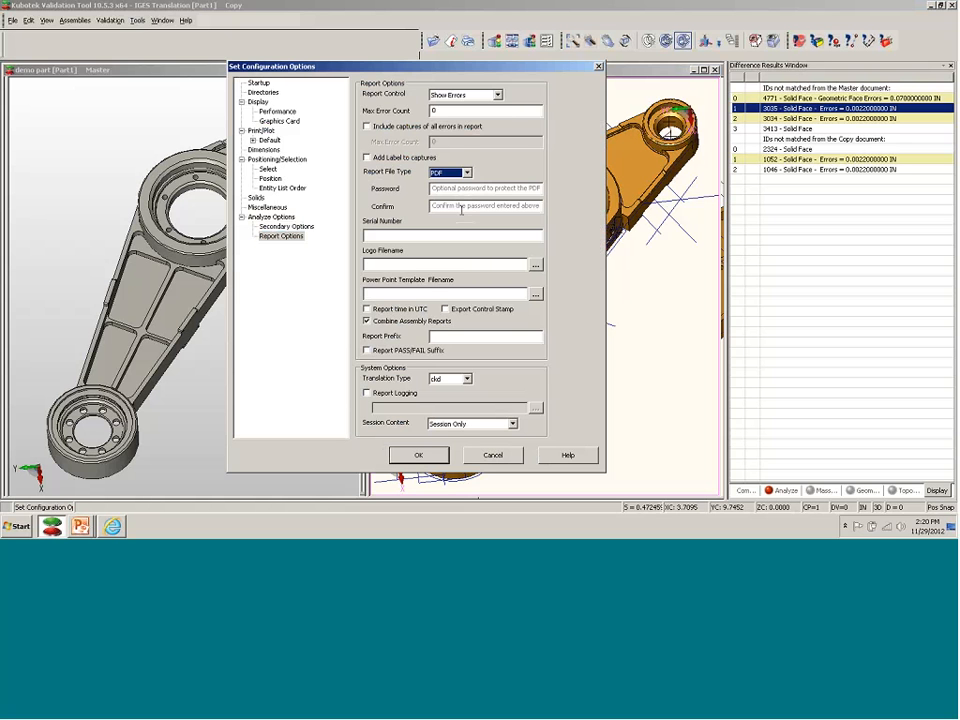
pyautogui.click(421, 455)
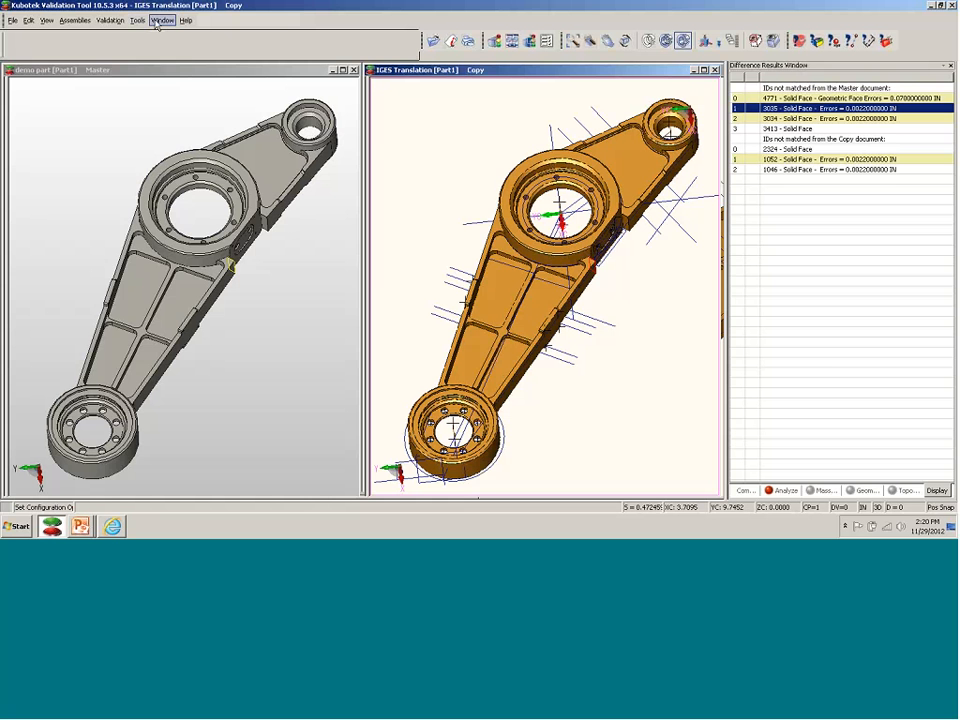
# - Write the validation report as web.pdf in the Validate64.10.5 folder, replacing the existing file
pyautogui.click(110, 20)
pyautogui.click(135, 71)
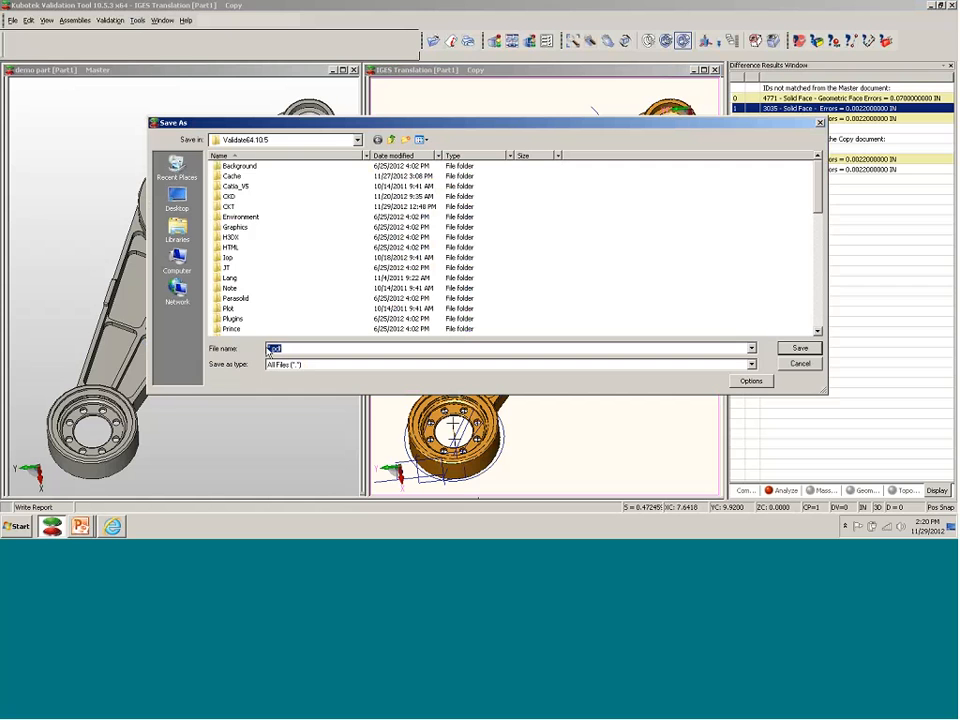
pyautogui.press('Home')
pyautogui.write('web')
pyautogui.press('Return')
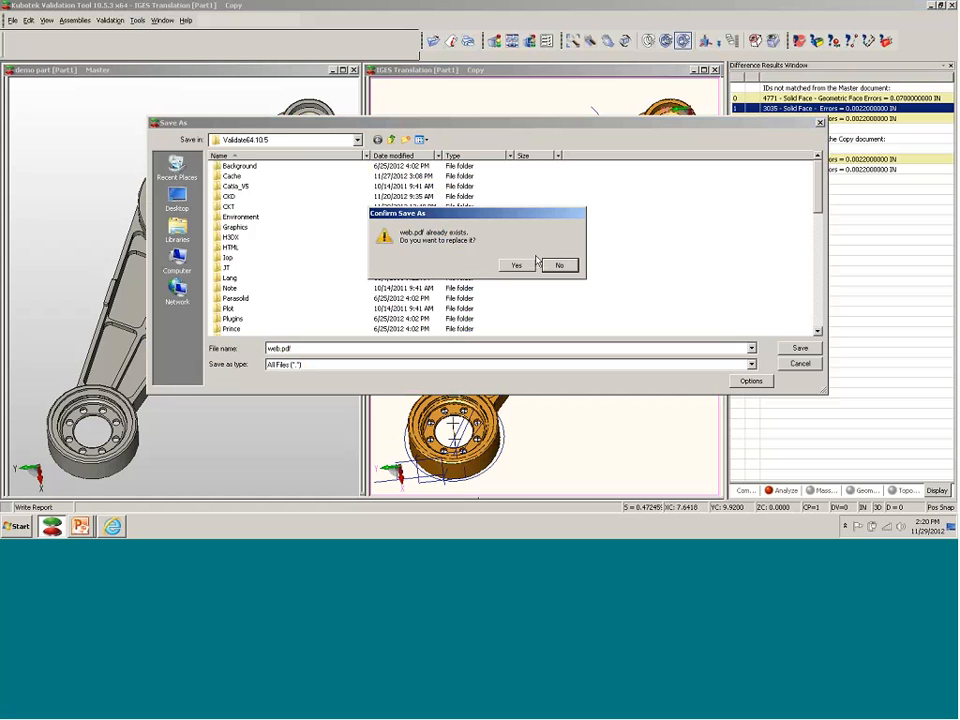
pyautogui.click(528, 268)
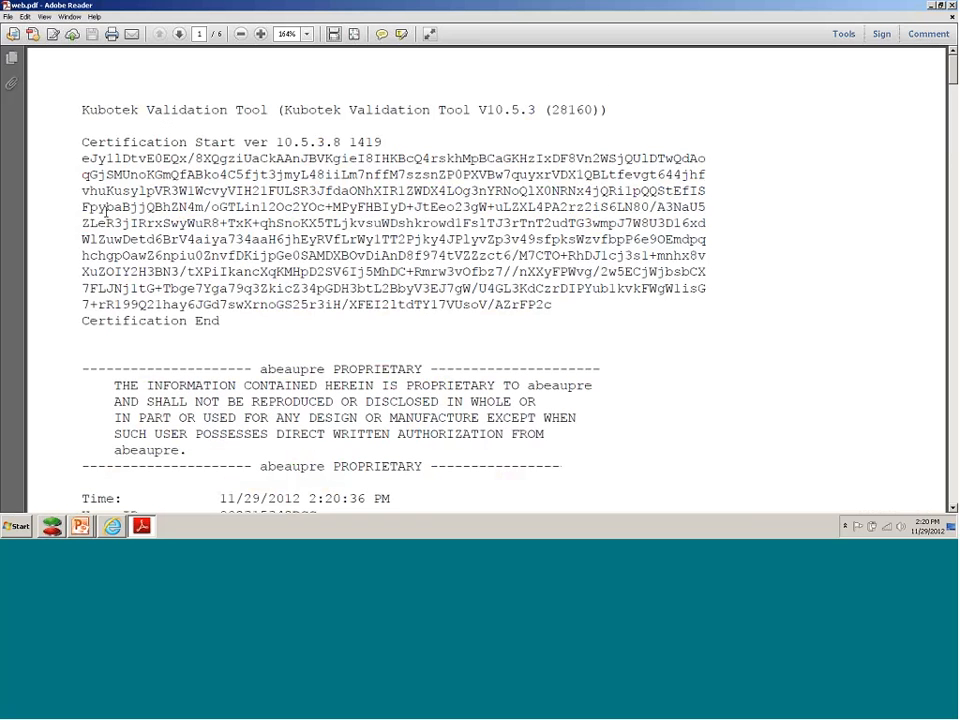
# - Examine the PDF report's certification block, tool version line, proprietary notice, and master and copy document details with their images
pyautogui.moveTo(79, 141); pyautogui.dragTo(232, 330)
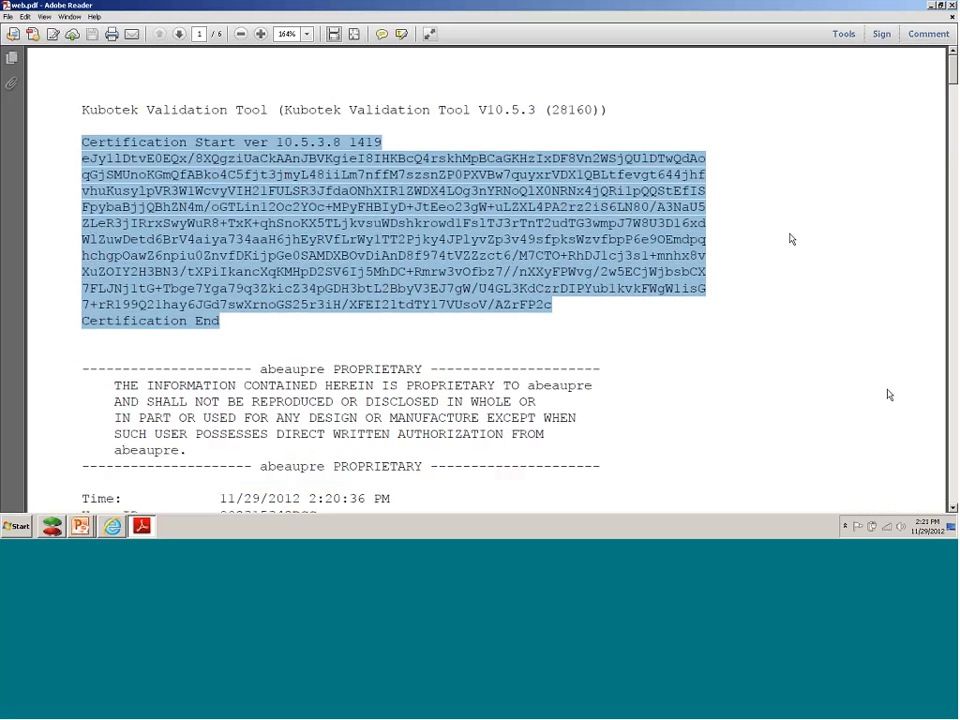
pyautogui.click(809, 239)
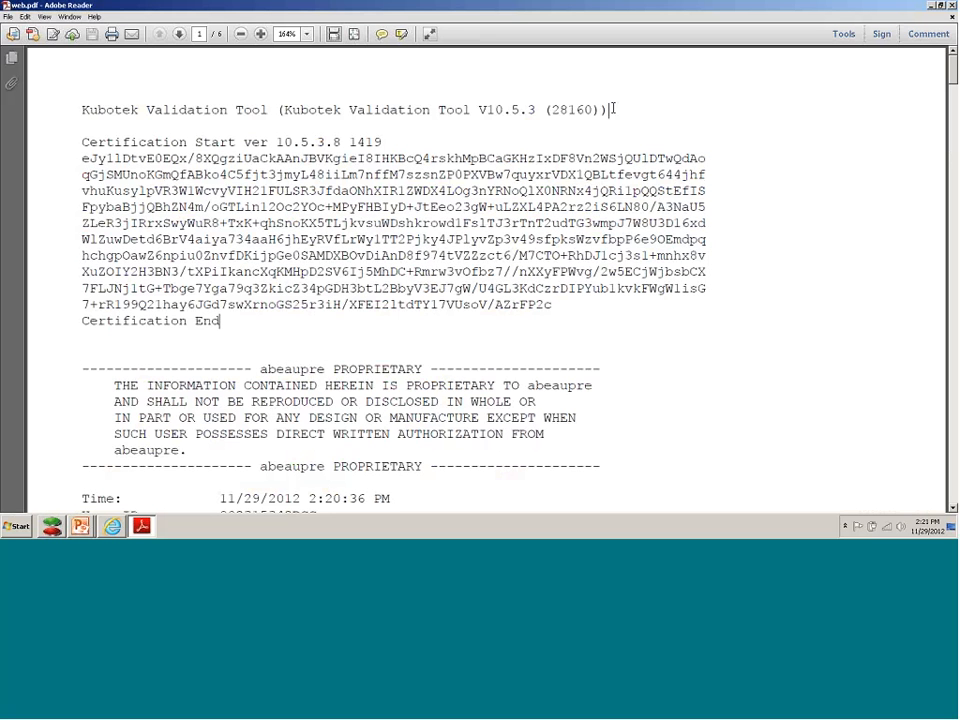
pyautogui.moveTo(613, 109); pyautogui.dragTo(116, 113)
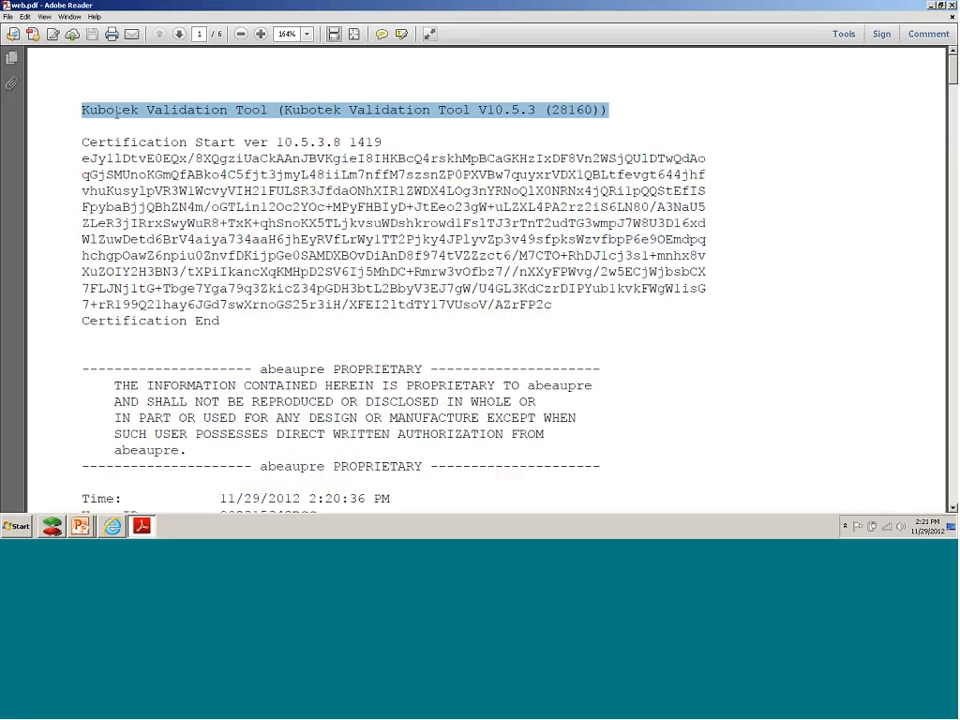
pyautogui.click(640, 113)
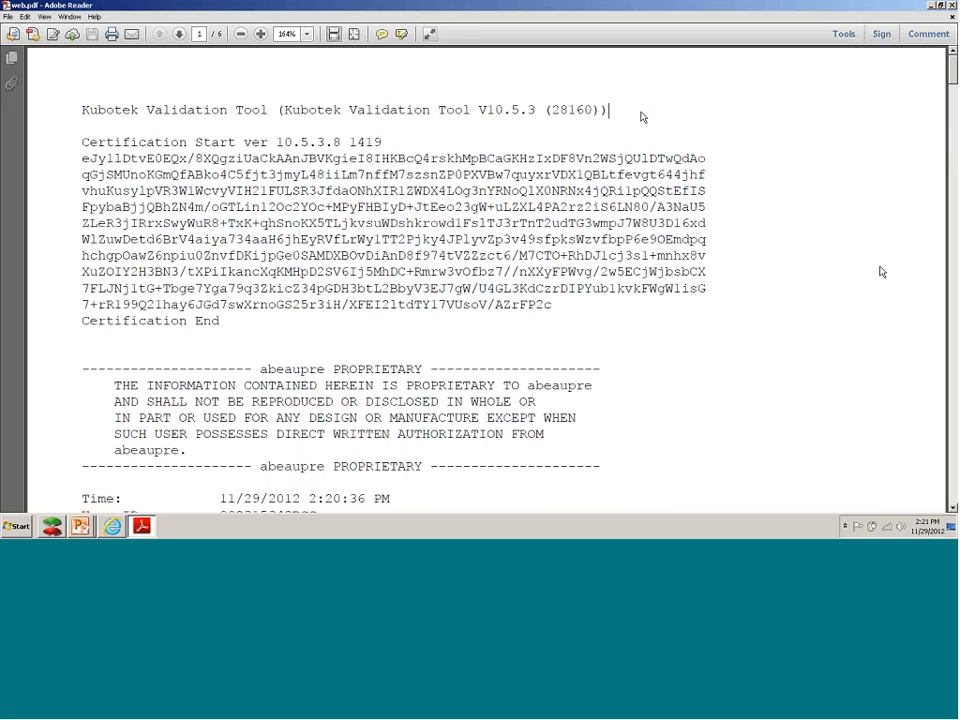
pyautogui.scroll(-1, 640, 113)
pyautogui.scroll(-3, 771, 180)
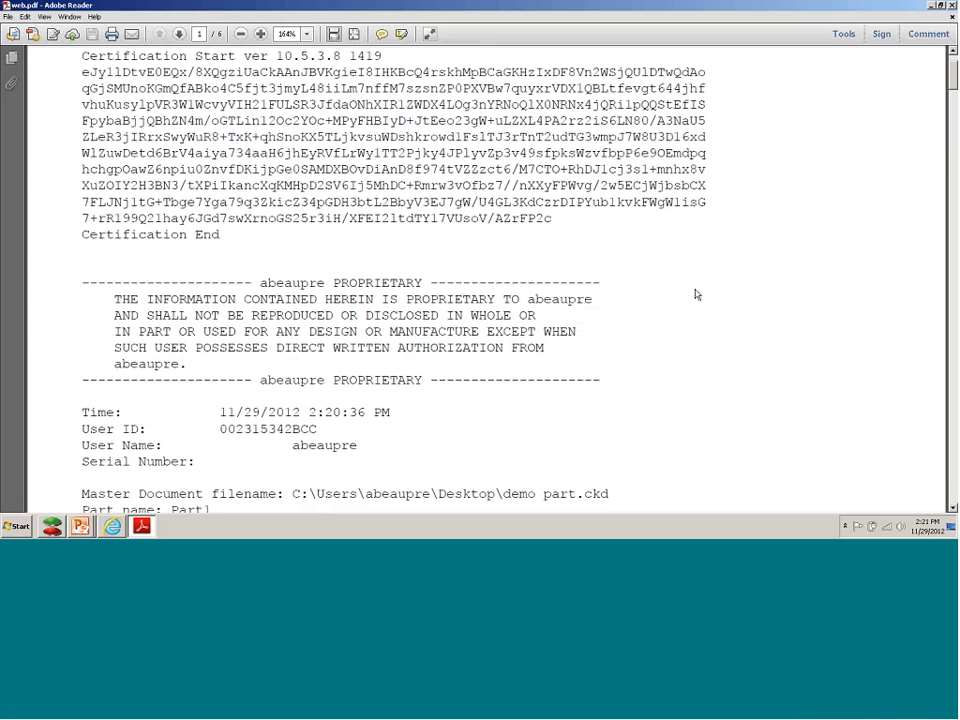
pyautogui.scroll(-5, 697, 294)
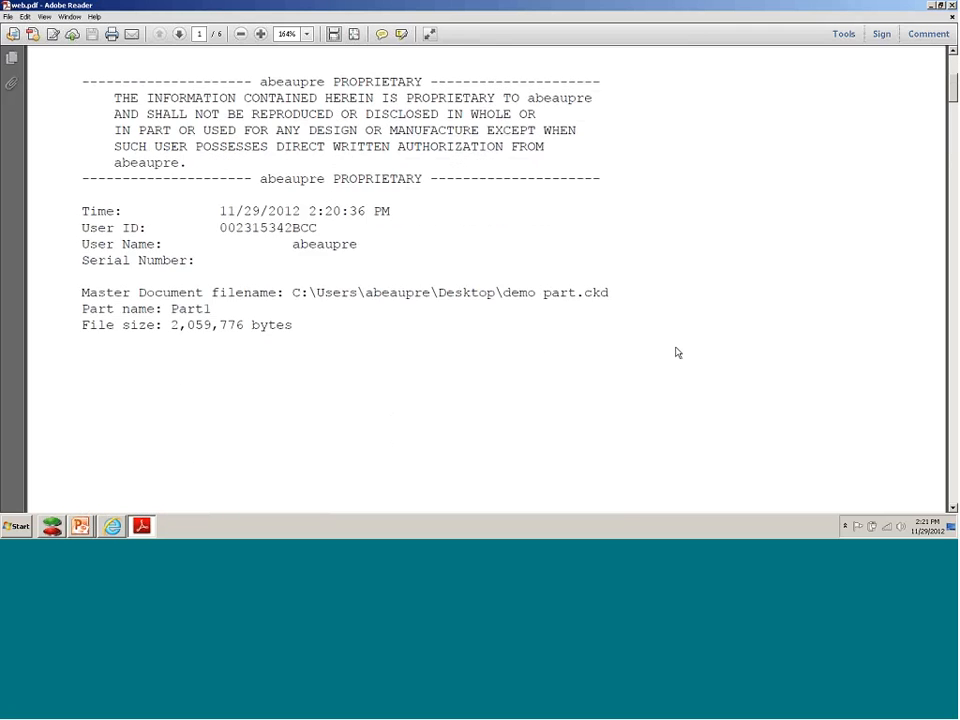
pyautogui.scroll(-10, 700, 335)
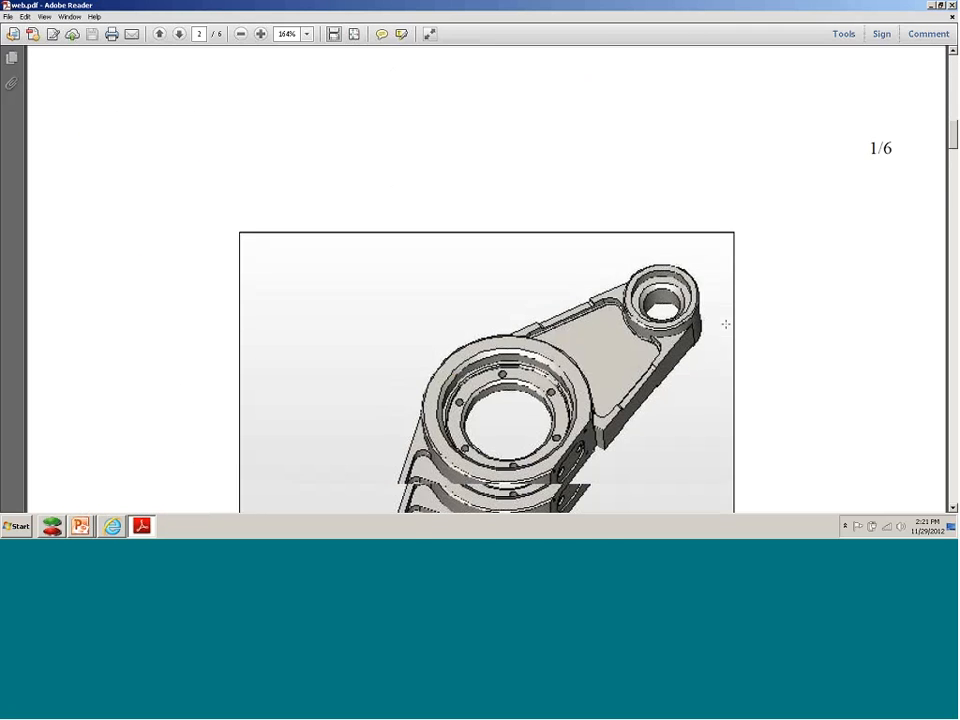
pyautogui.scroll(-10, 735, 326)
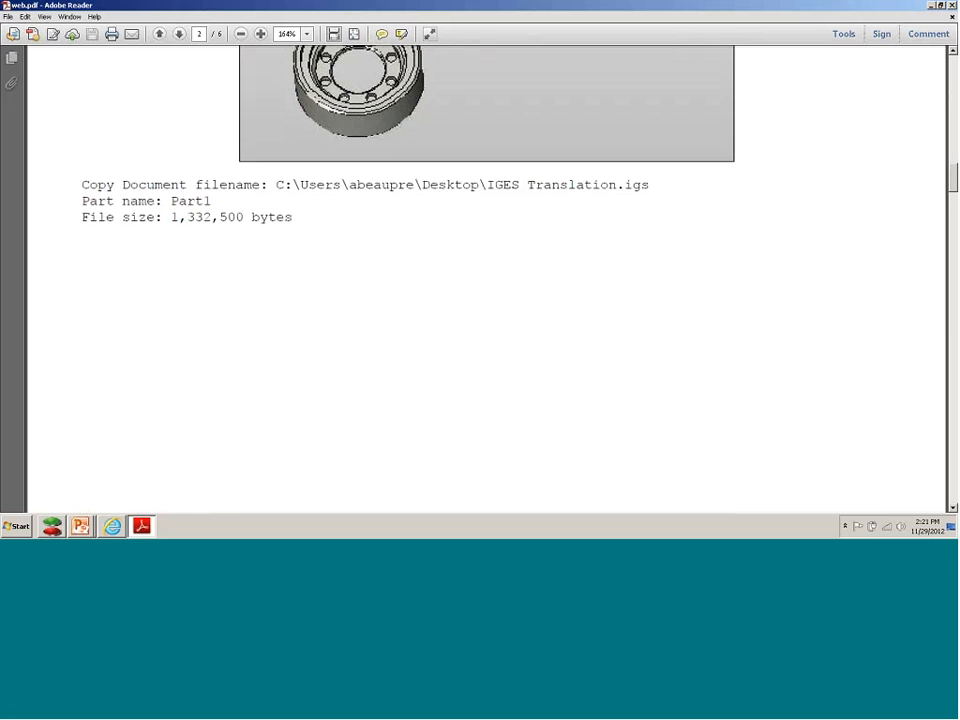
pyautogui.scroll(-15, 611, 289)
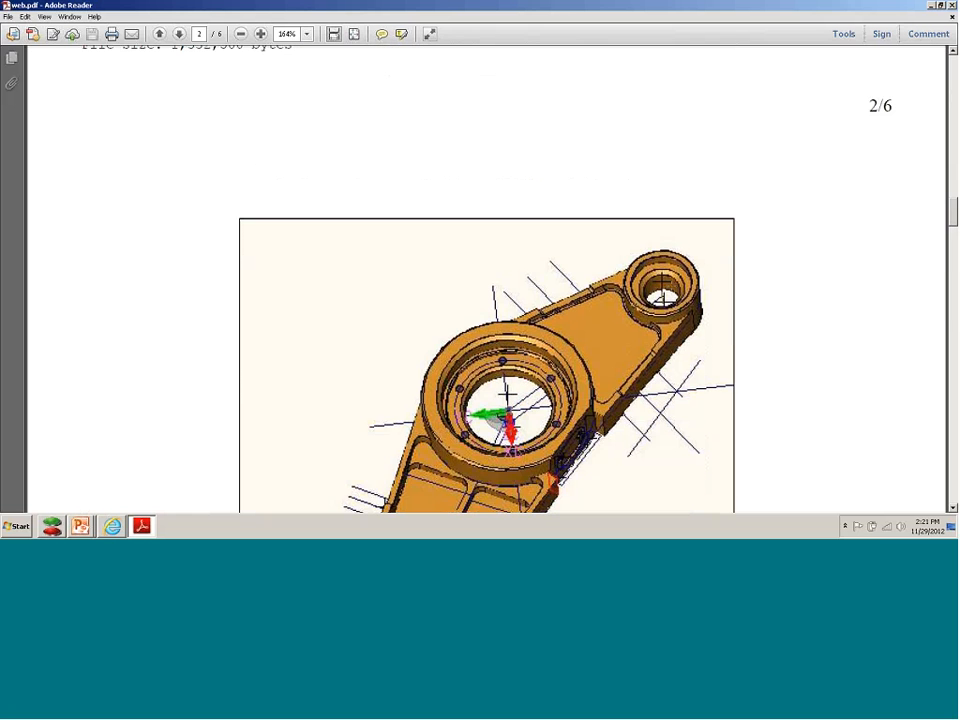
# - Review the report's analyze, topology and geometry options and the lists of validated master and copy entities
pyautogui.scroll(-12, 692, 282)
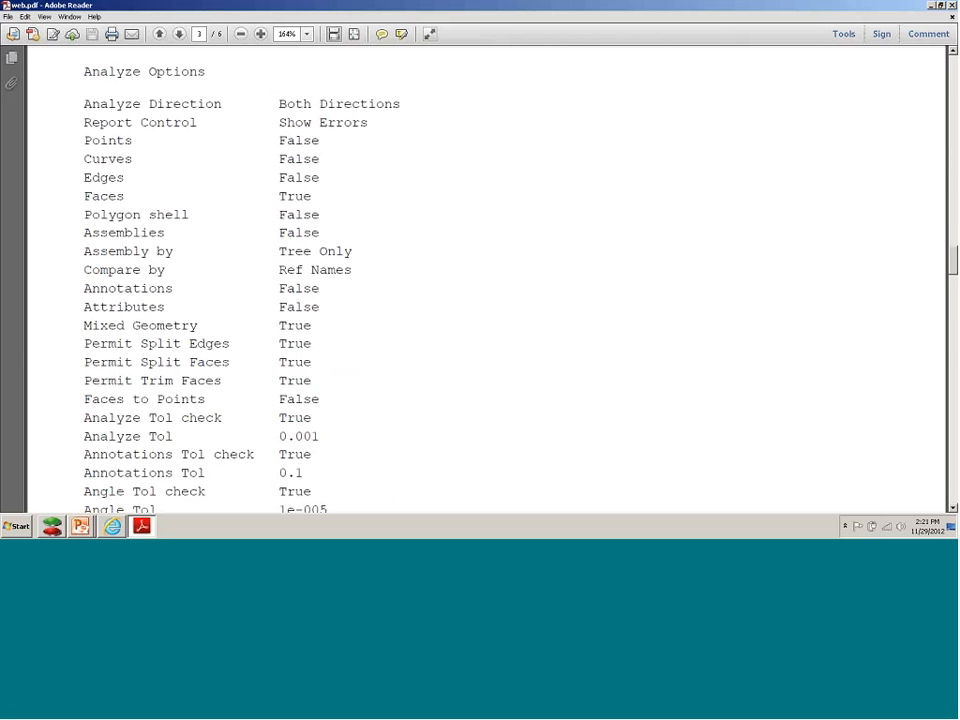
pyautogui.scroll(-1, 460, 349)
pyautogui.scroll(-1, 345, 238)
pyautogui.scroll(-2, 469, 384)
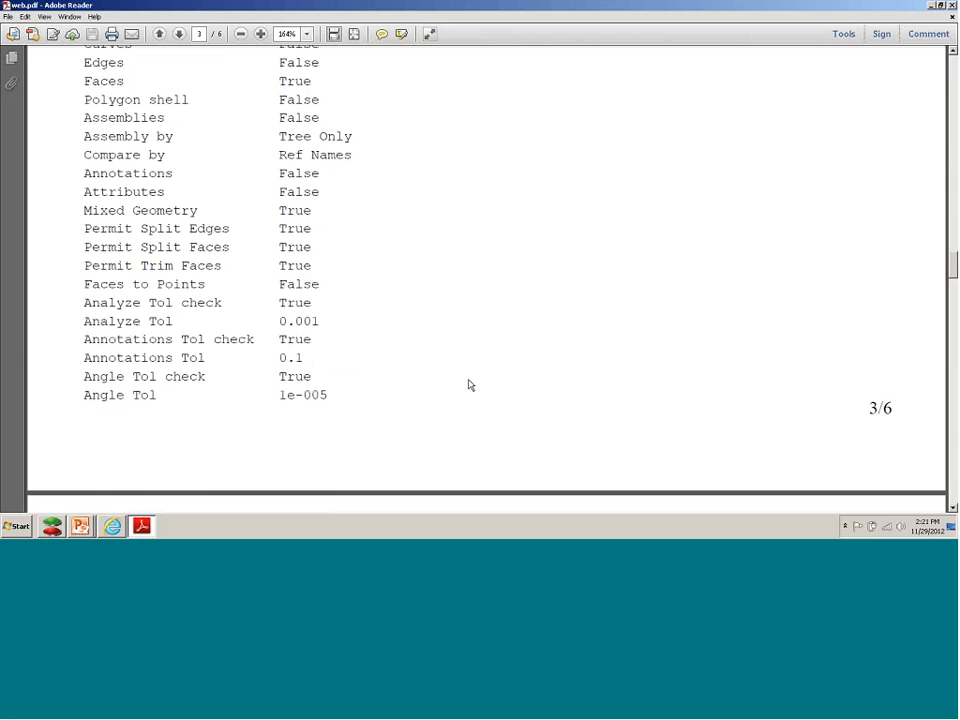
pyautogui.scroll(-10, 479, 335)
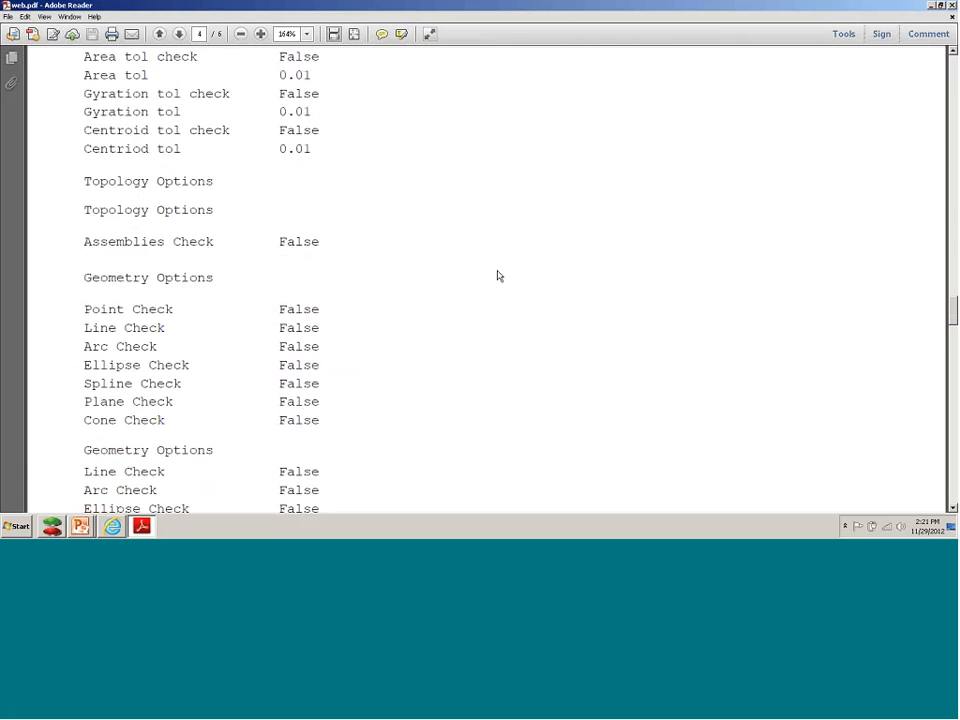
pyautogui.scroll(-12, 499, 276)
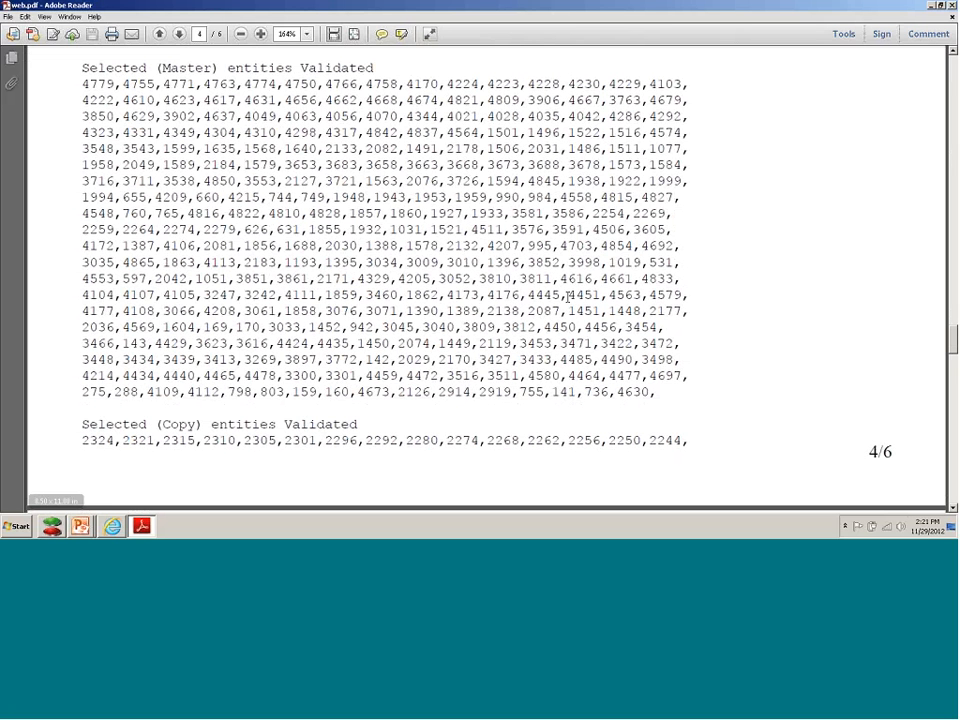
pyautogui.scroll(-2, 800, 250)
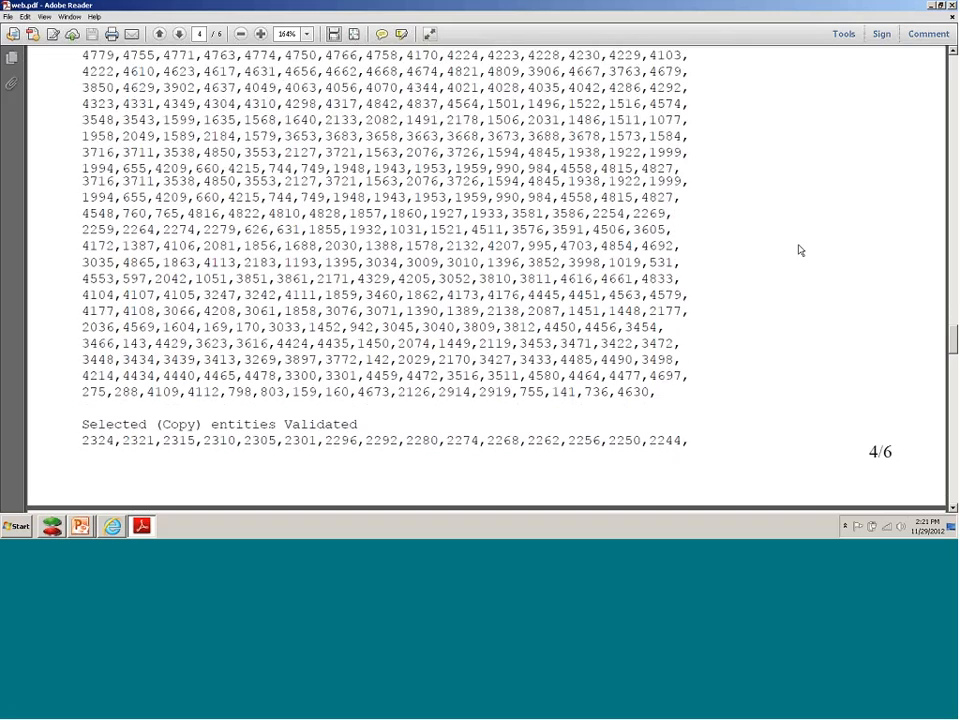
pyautogui.scroll(3, 800, 250)
# - Examine the report's Analyze errors section, highlighting the entry for unmatched master face 4771 and the ID of face 3413
pyautogui.scroll(-15, 507, 205)
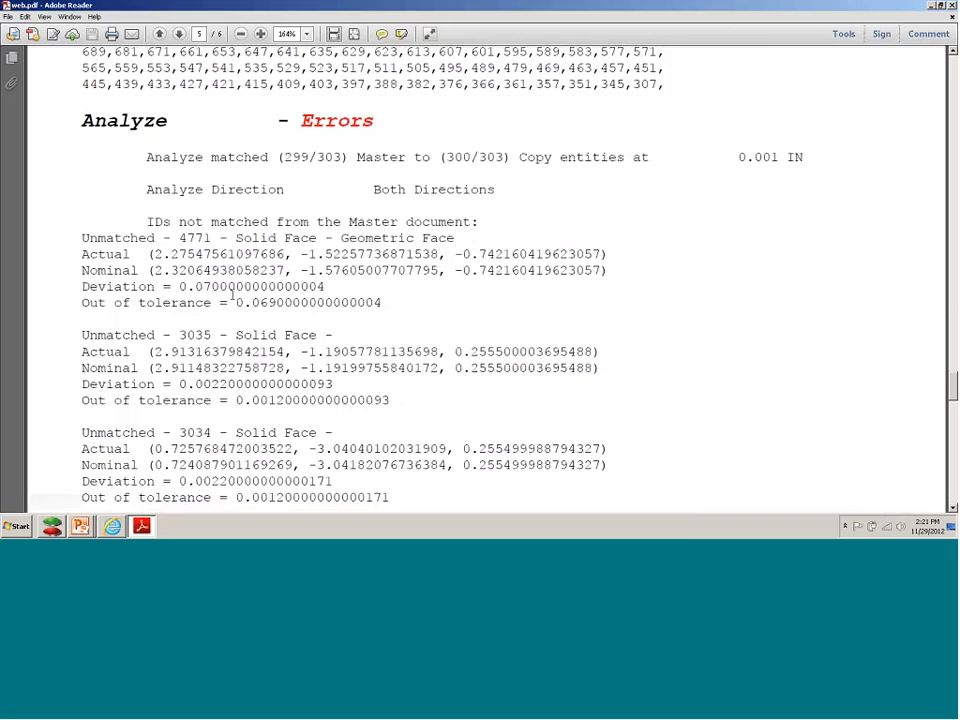
pyautogui.scroll(-1, 744, 421)
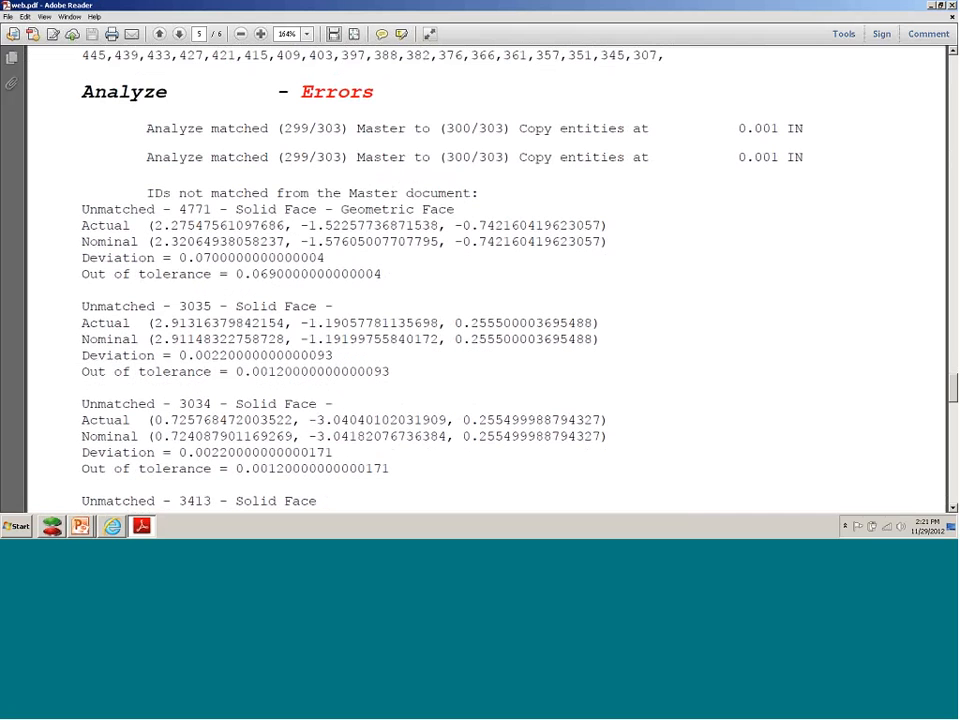
pyautogui.moveTo(144, 193); pyautogui.dragTo(478, 193)
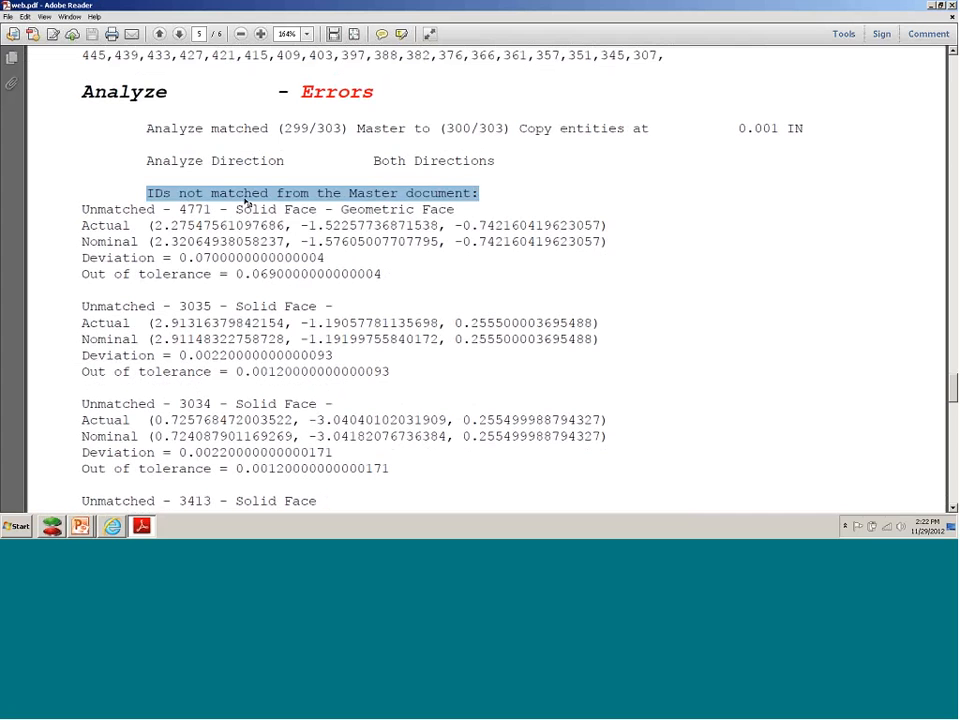
pyautogui.moveTo(81, 209); pyautogui.dragTo(467, 274)
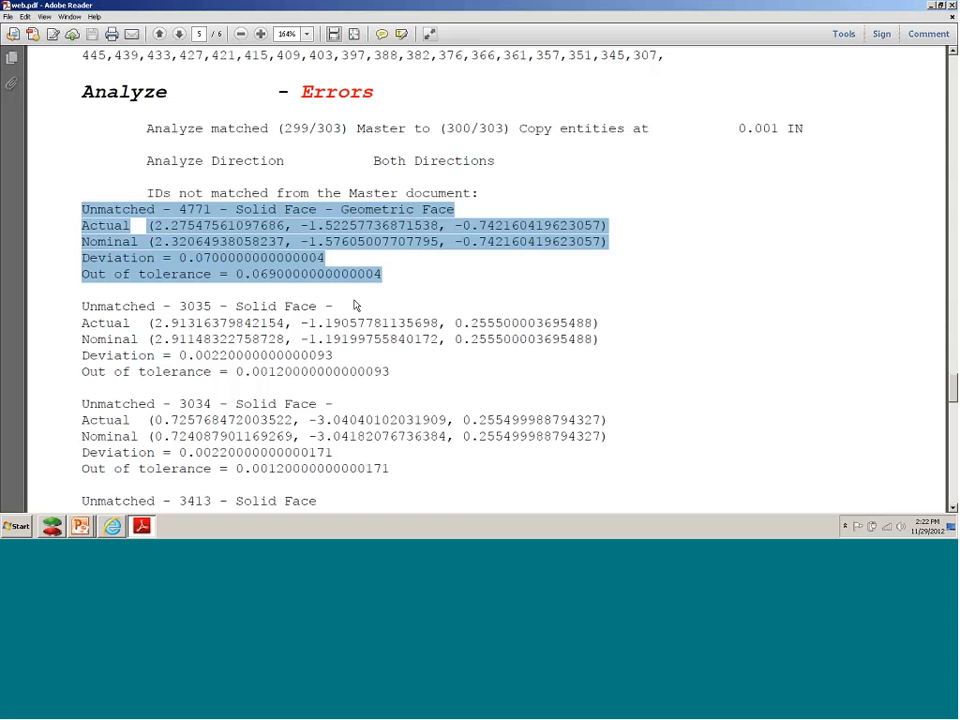
pyautogui.click(723, 342)
pyautogui.scroll(-2, 654, 251)
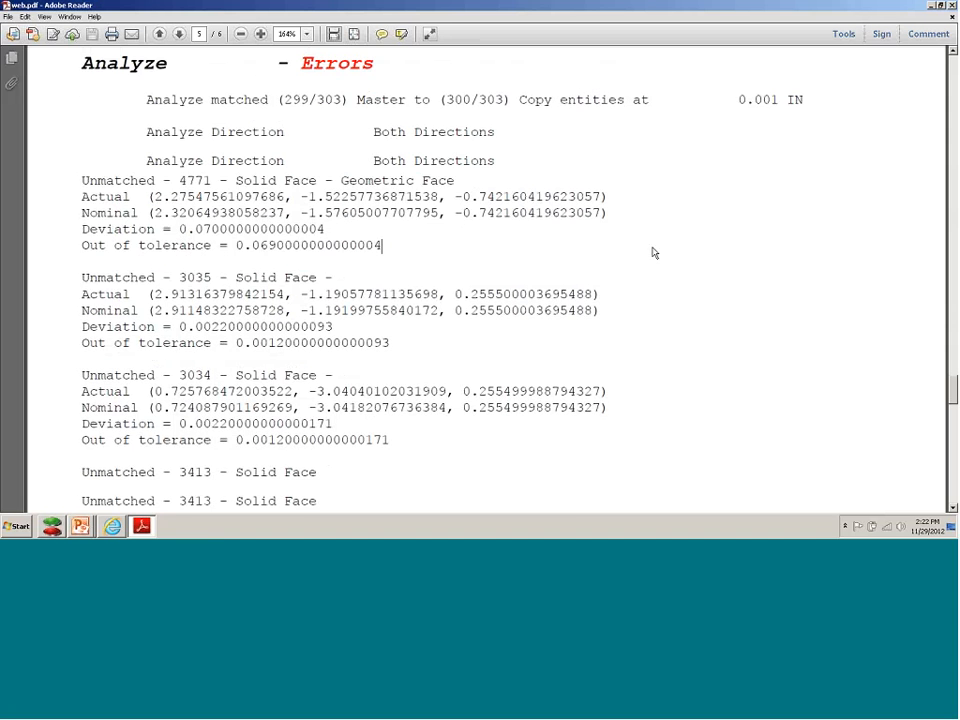
pyautogui.scroll(-5, 636, 260)
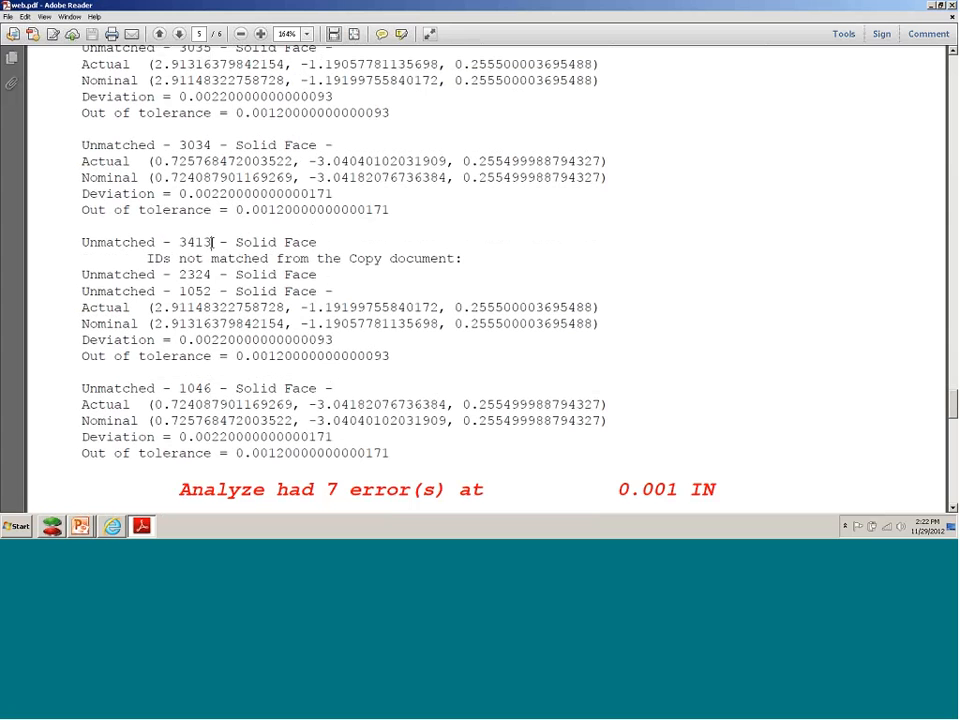
pyautogui.moveTo(210, 242); pyautogui.dragTo(178, 246)
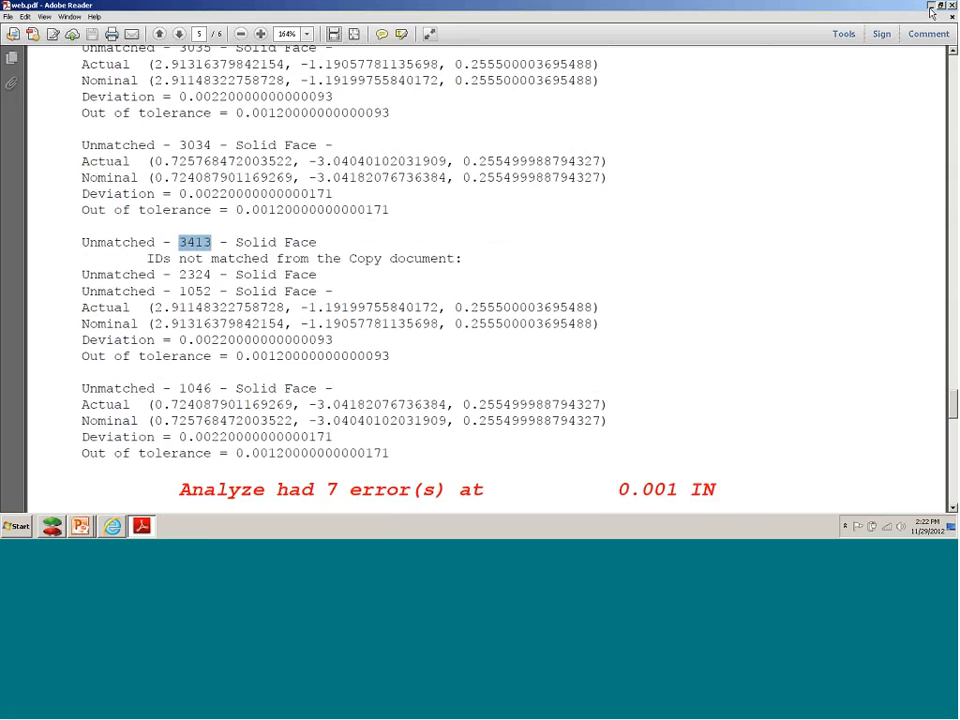
# - Find the unmatched face with entity ID 3413 in the master demo part in Kubotek Validation Tool
pyautogui.hotkey('alt', 'Tab')
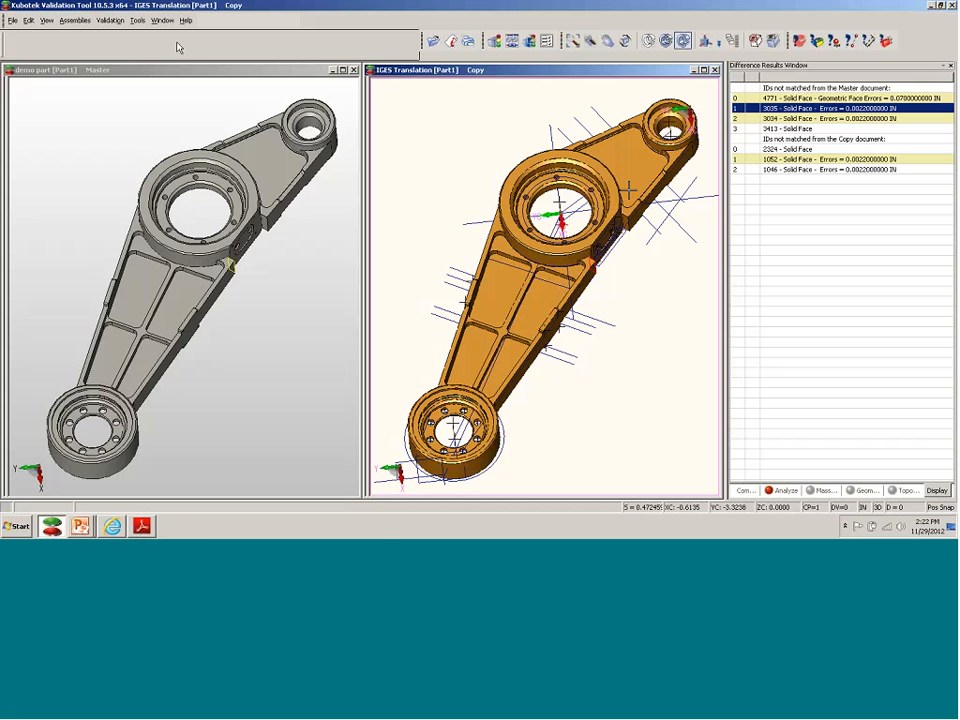
pyautogui.click(138, 20)
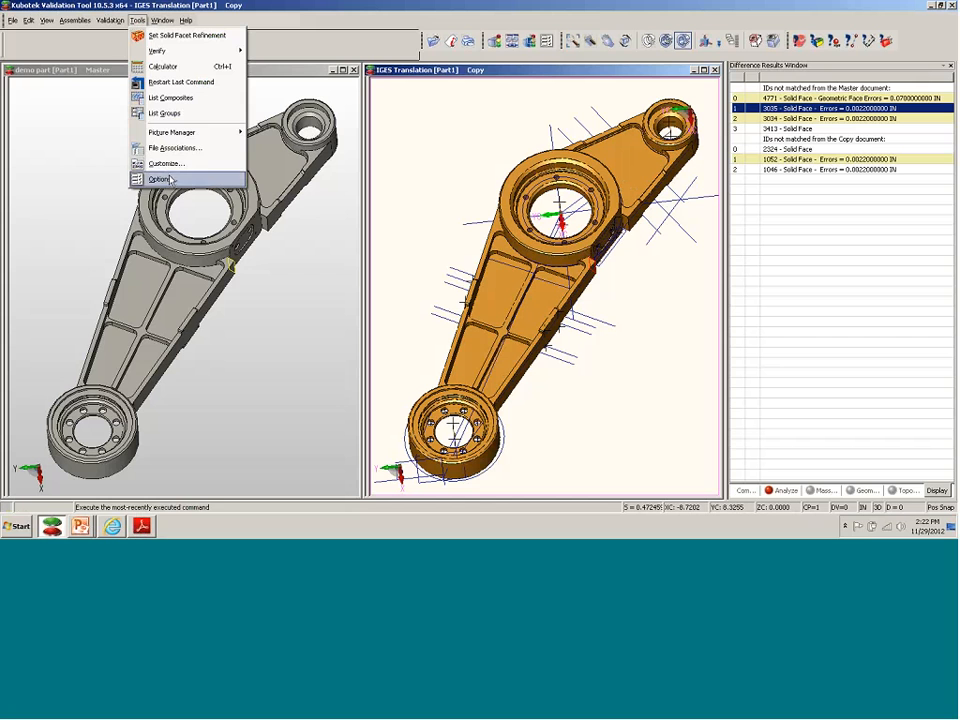
pyautogui.moveTo(110, 20)
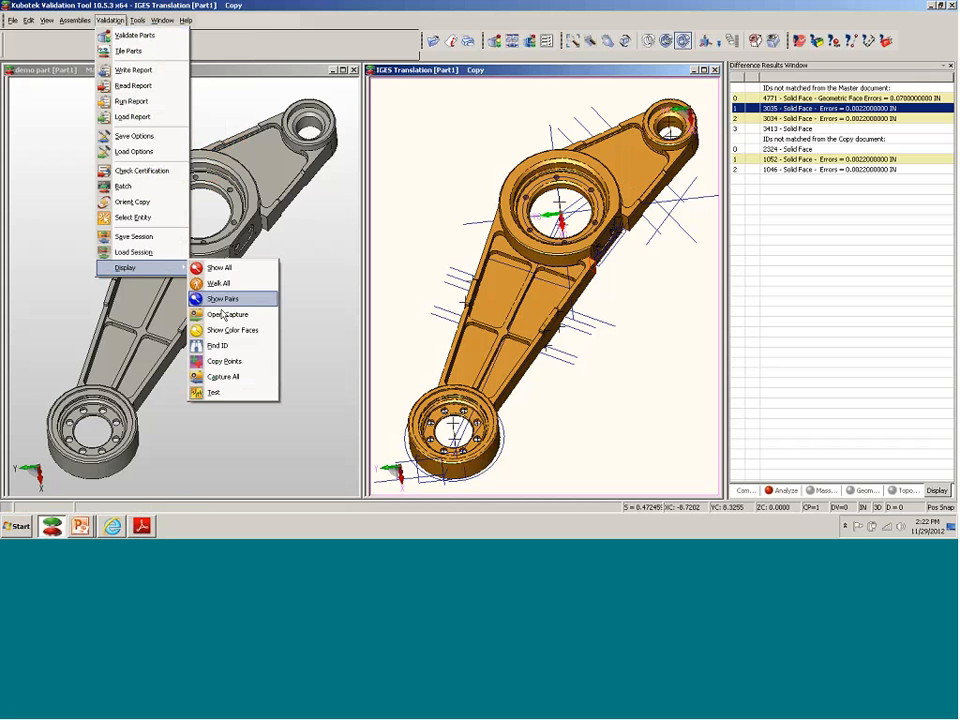
pyautogui.click(230, 348)
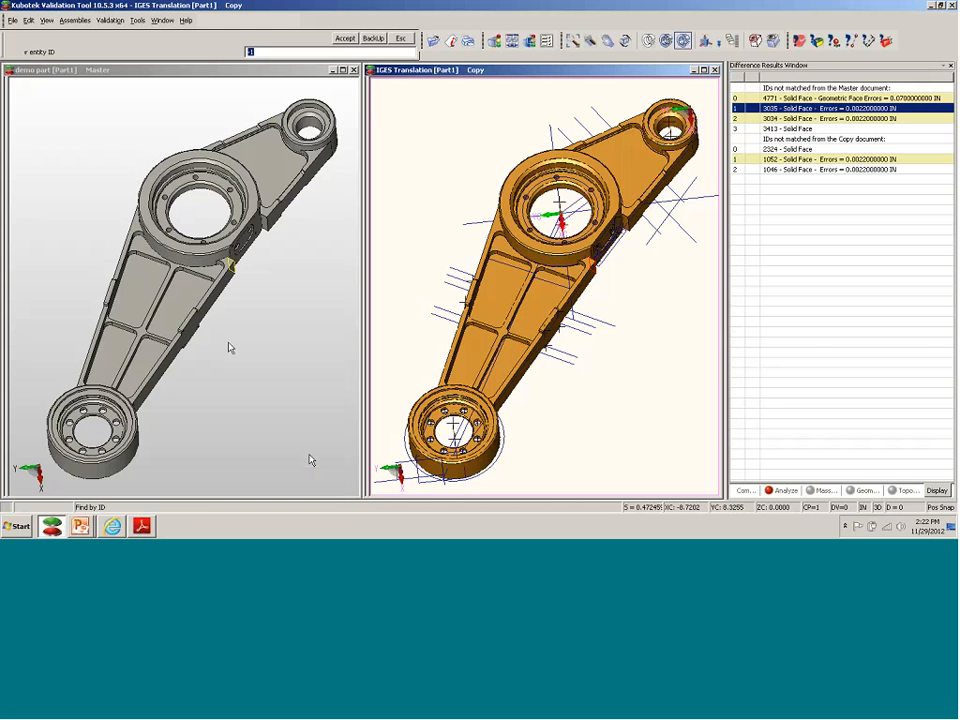
pyautogui.click(142, 527)
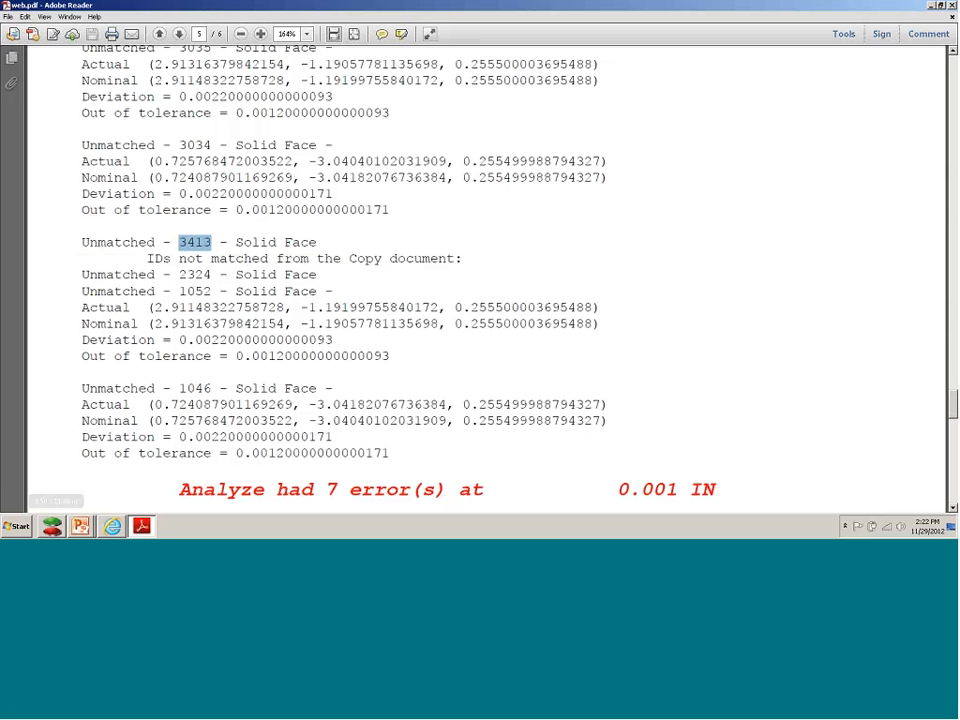
pyautogui.click(930, 6)
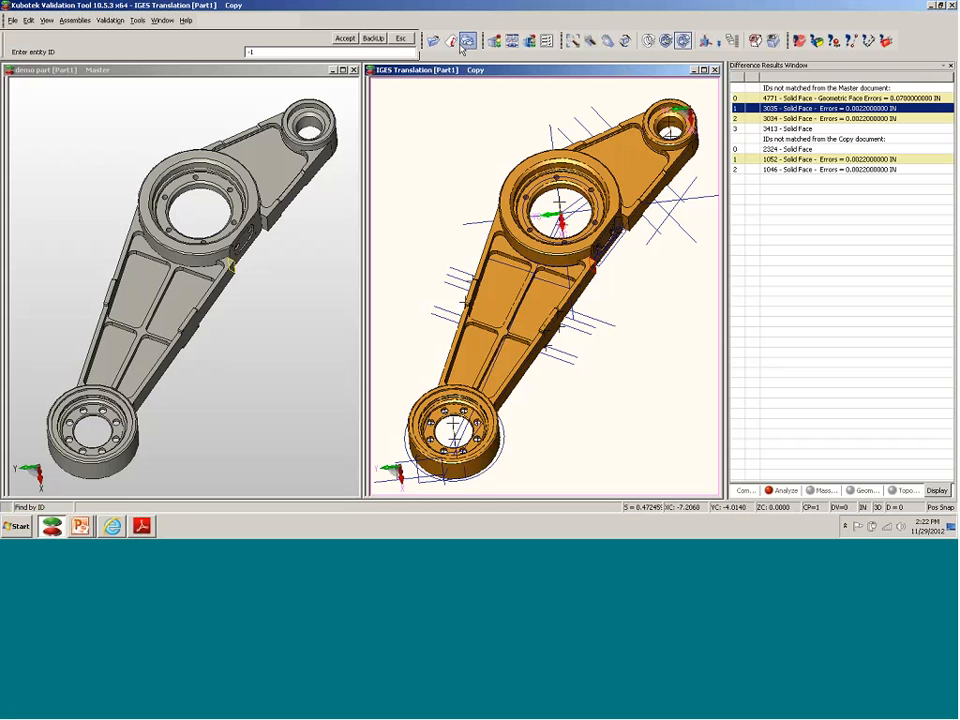
pyautogui.click(281, 52)
pyautogui.write('3413')
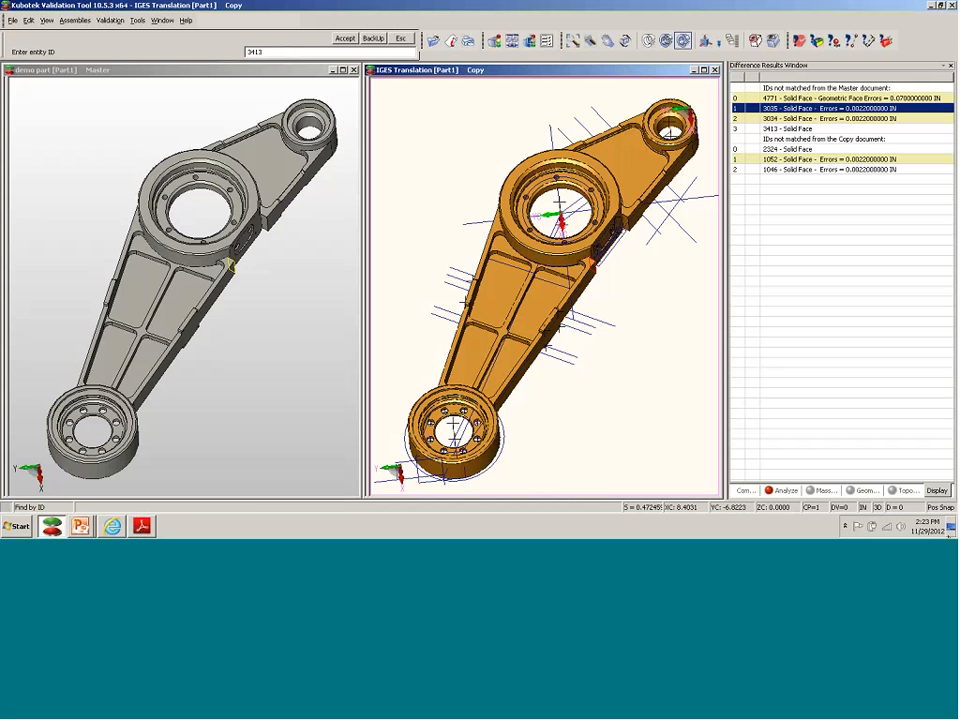
pyautogui.press('Return')
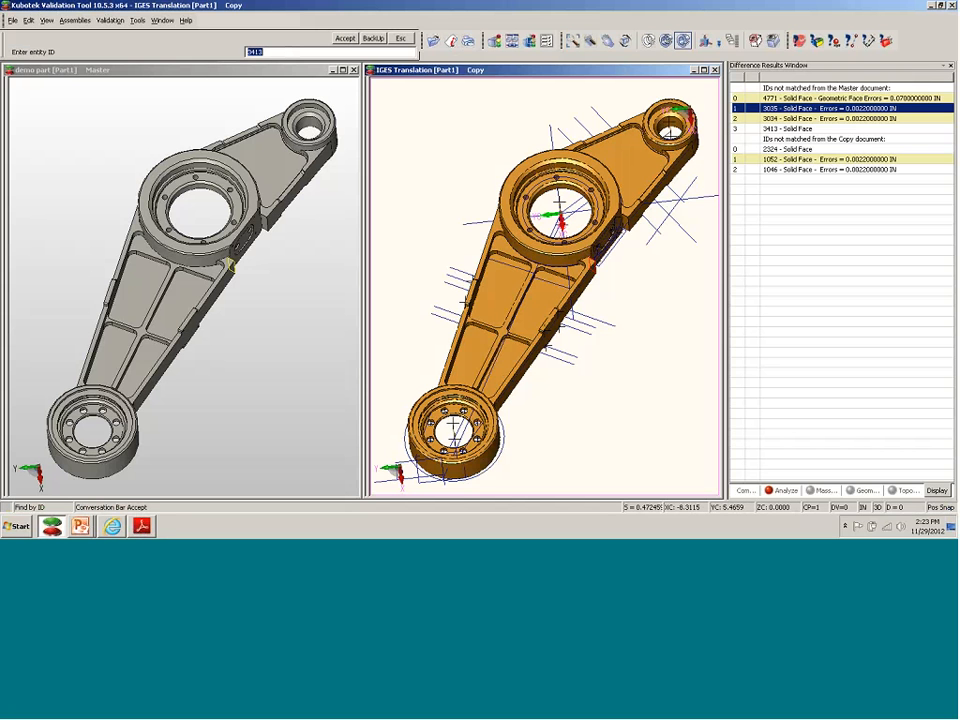
pyautogui.click(236, 342)
pyautogui.rightClick(182, 334)
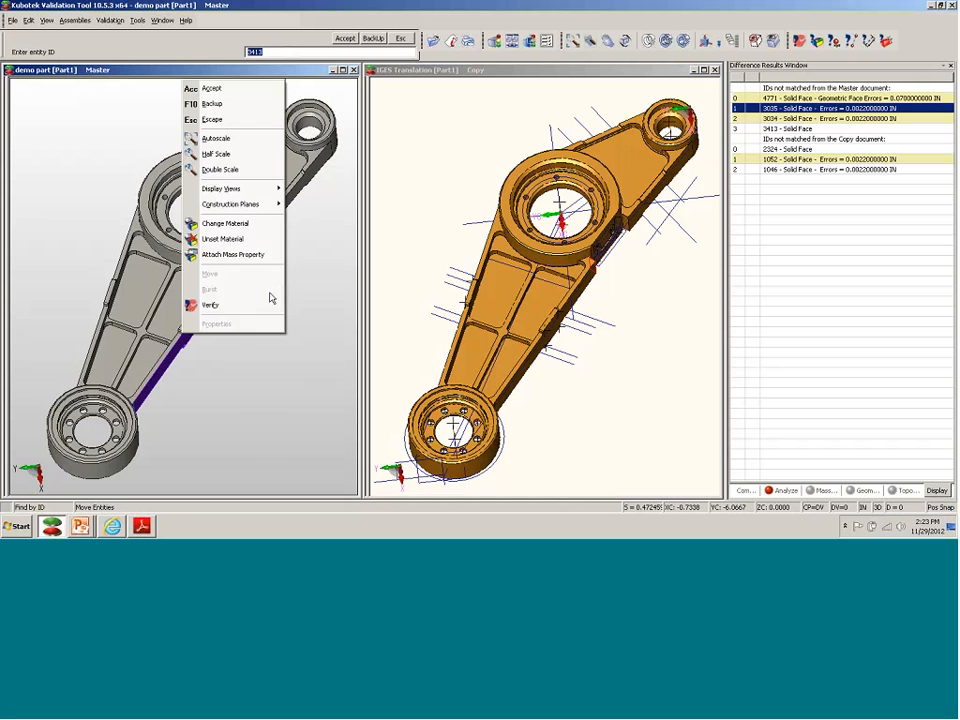
pyautogui.click(311, 400)
# - Inspect the located face 3413 and the adjoining highlighted face on the master part, up close and from the opposite side
pyautogui.scroll(10, 228, 263)
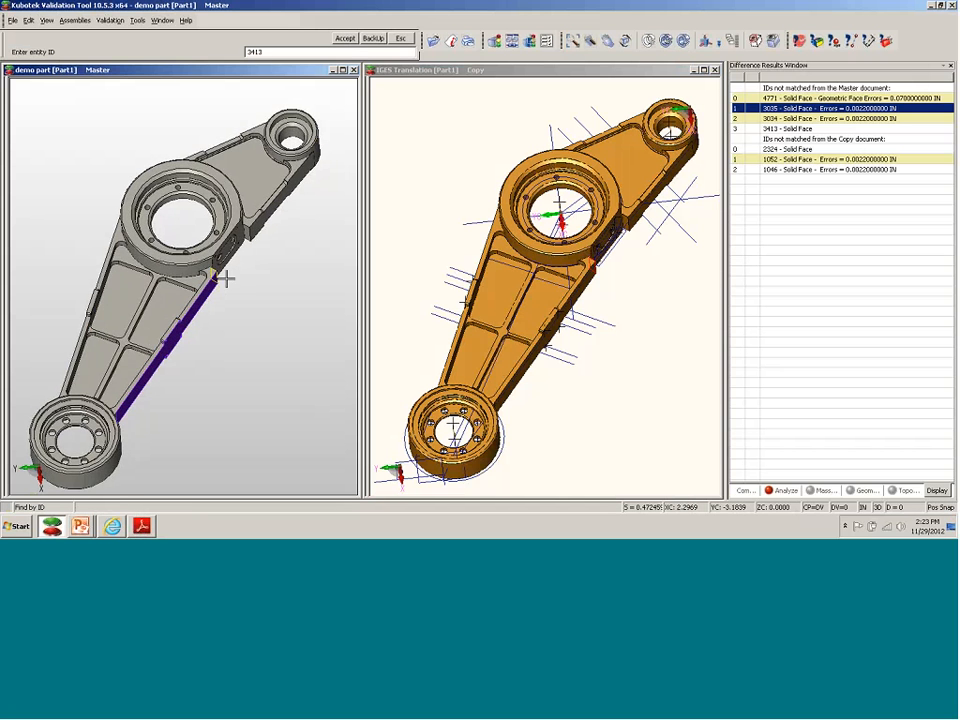
pyautogui.scroll(2, 212, 254)
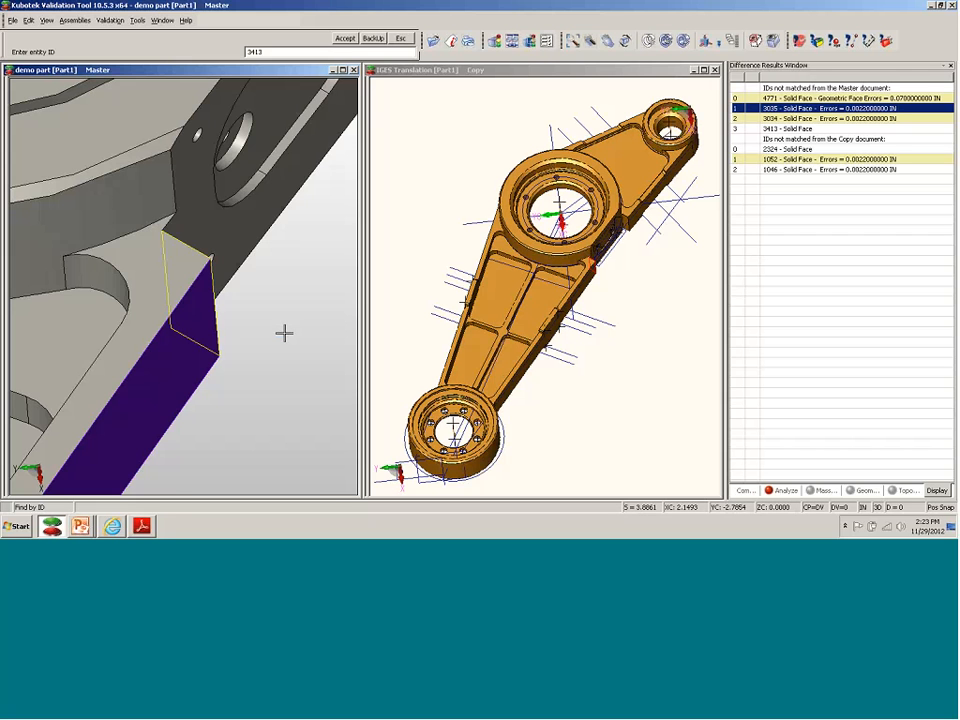
pyautogui.moveTo(284, 333); pyautogui.dragTo(110, 344, button='middle')
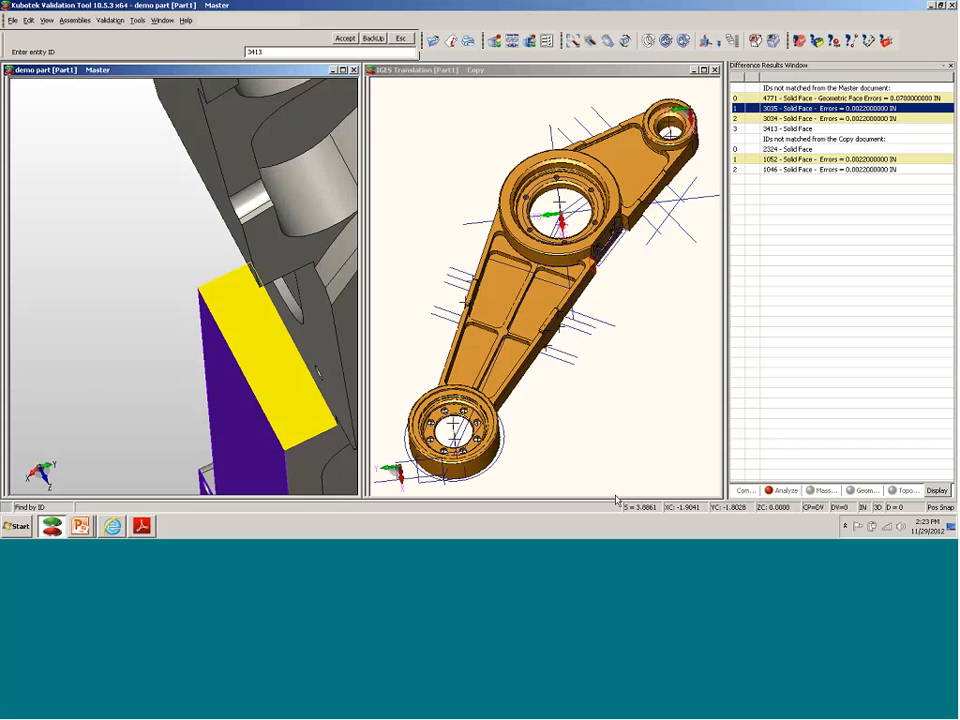
pyautogui.scroll(-6, 580, 507)
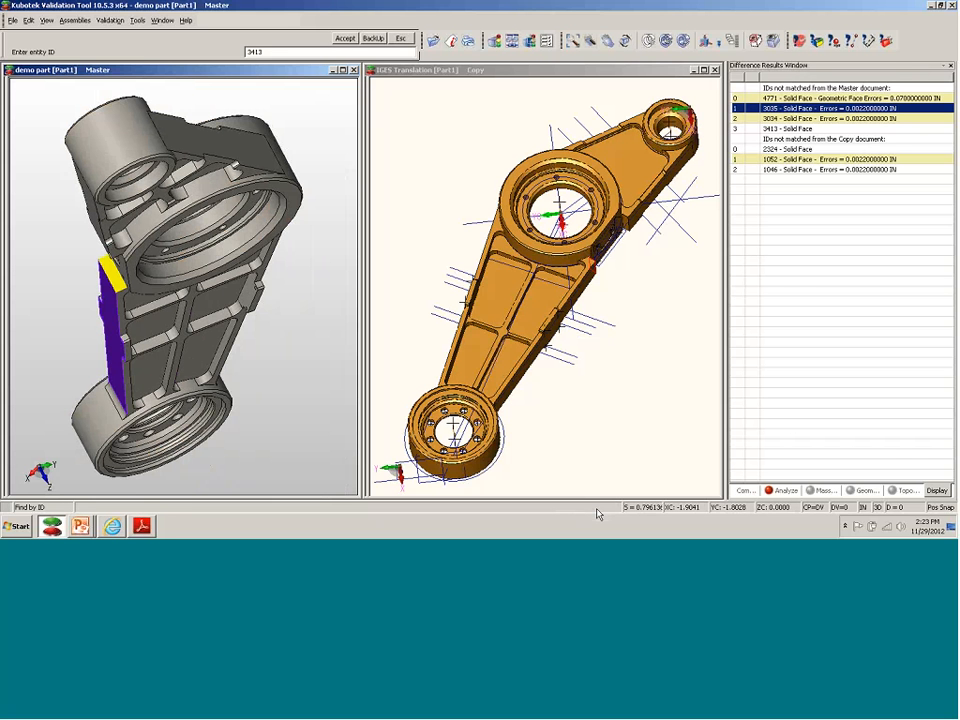
# - Close the translation validation session without saving its session data
pyautogui.hotkey('alt', 'Tab')
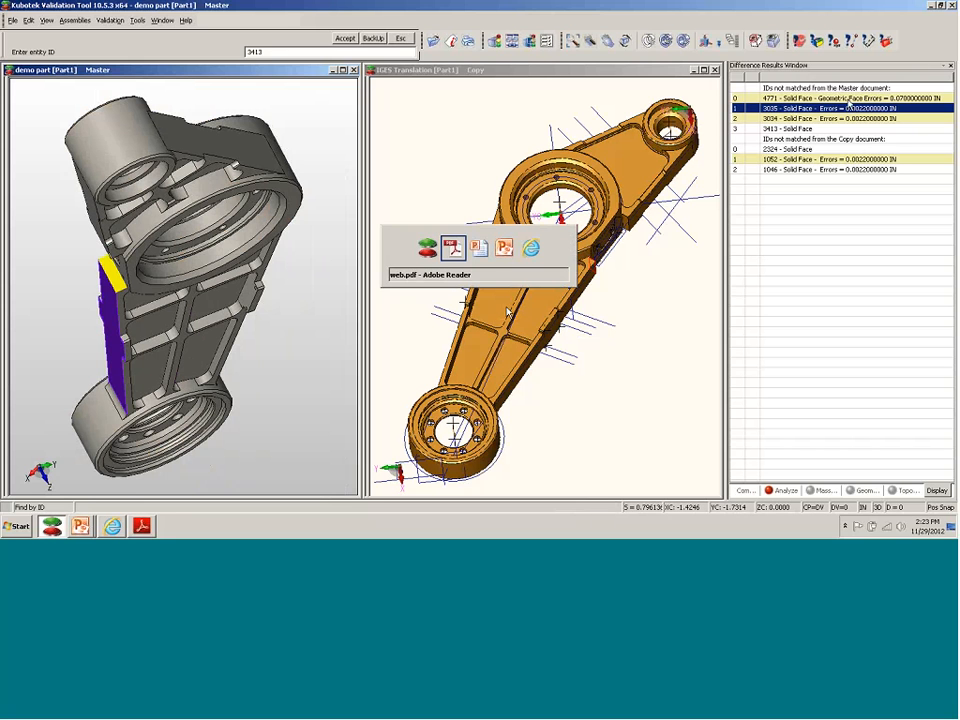
pyautogui.click(437, 255)
pyautogui.click(437, 255)
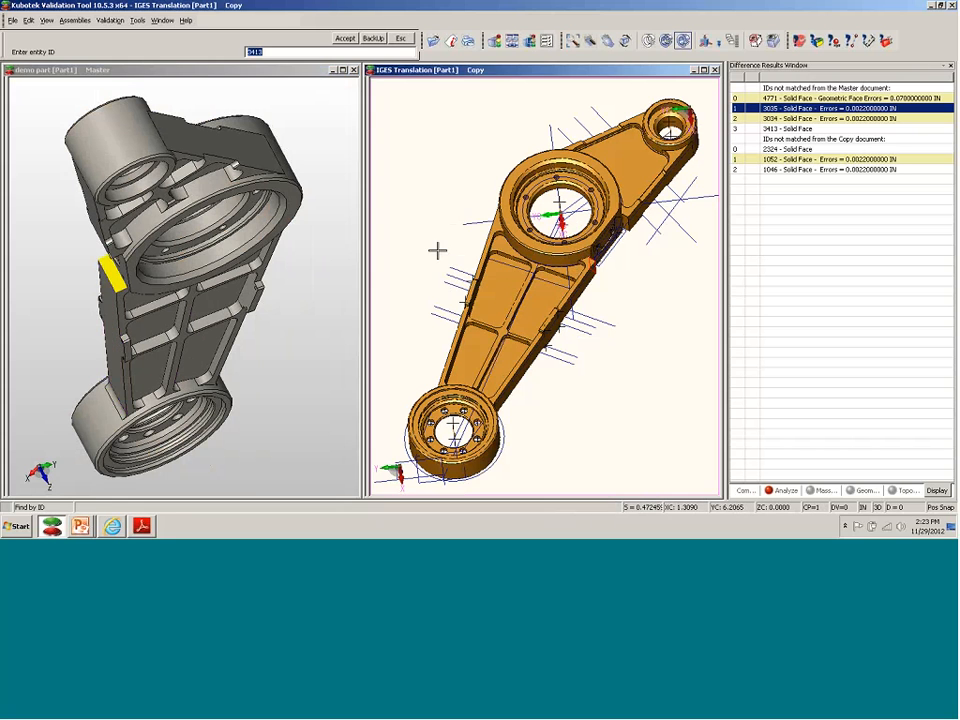
pyautogui.click(930, 6)
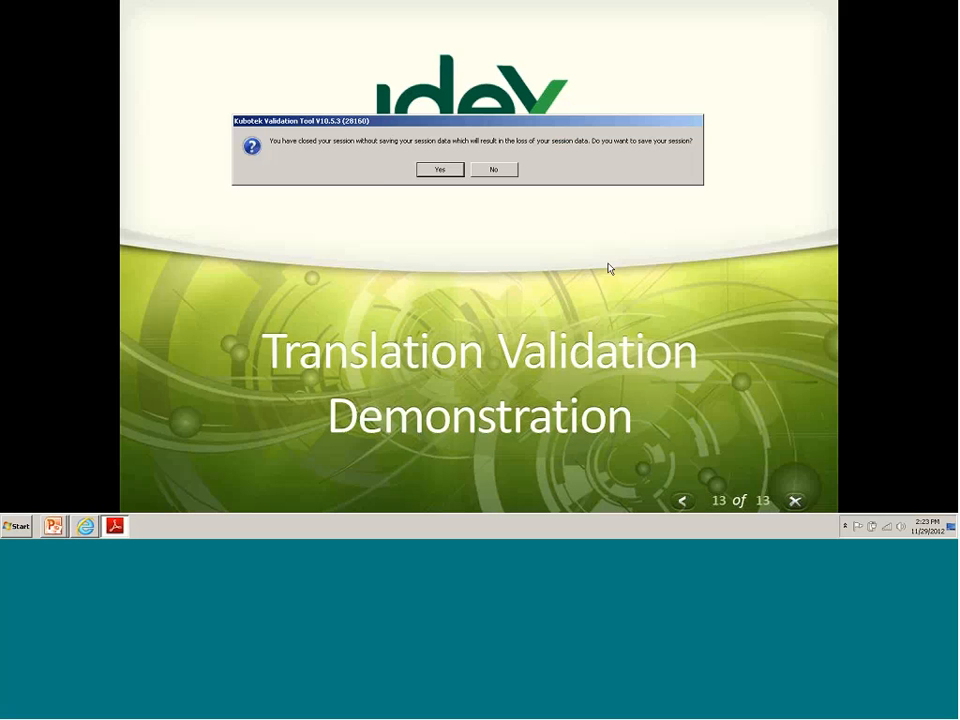
pyautogui.click(493, 168)
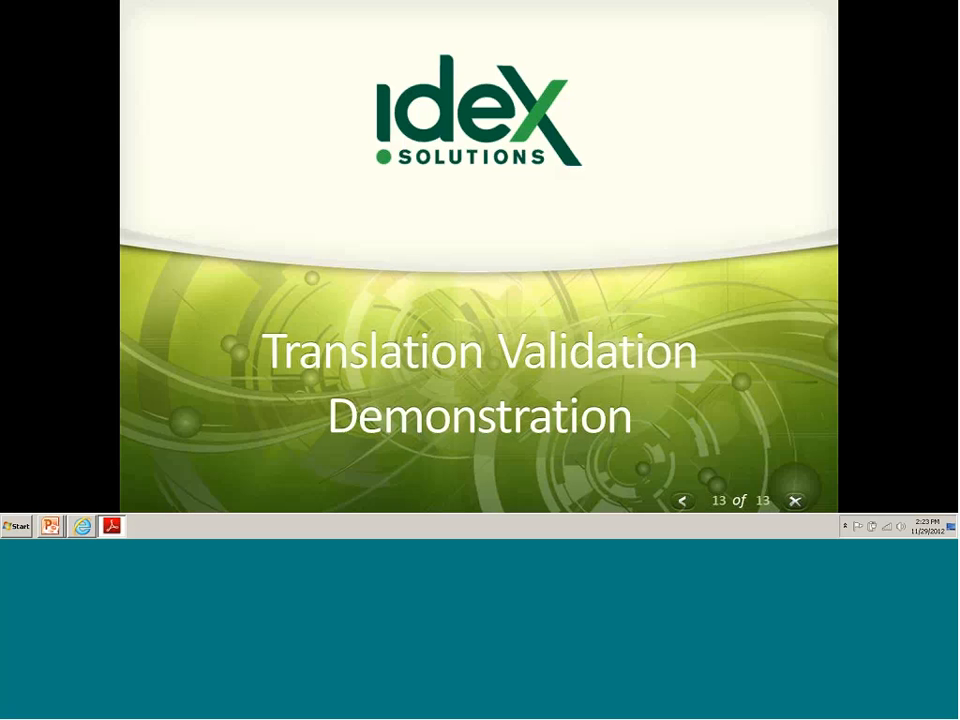
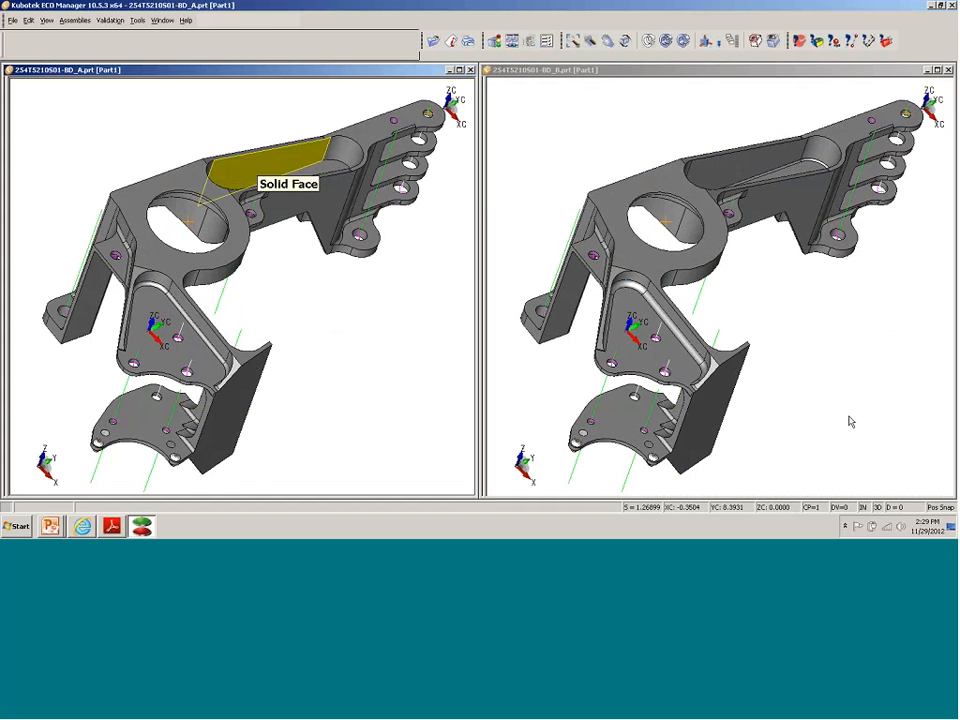
# - Review the report options and the analyze tolerances and entity comparison settings in Kubotek ECO Manager's configuration
pyautogui.click(137, 20)
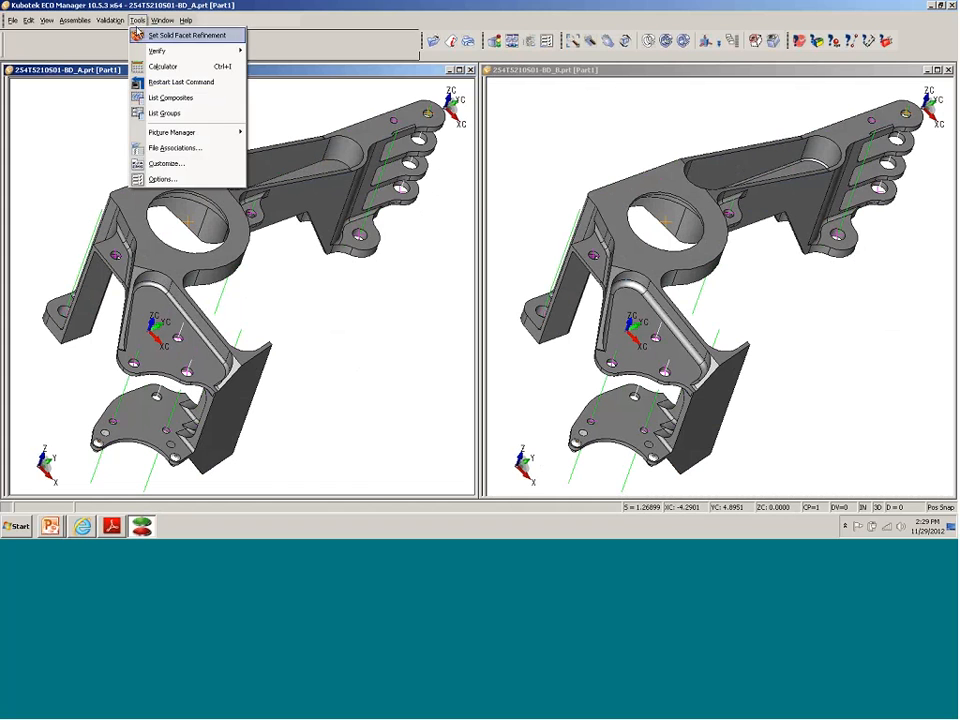
pyautogui.click(163, 178)
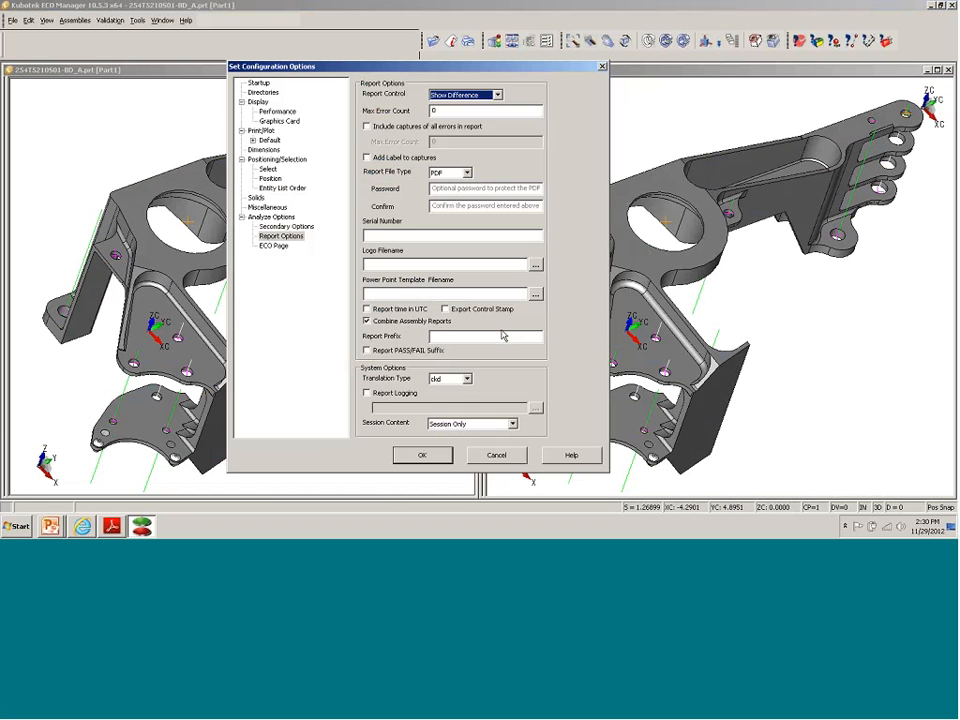
pyautogui.click(278, 216)
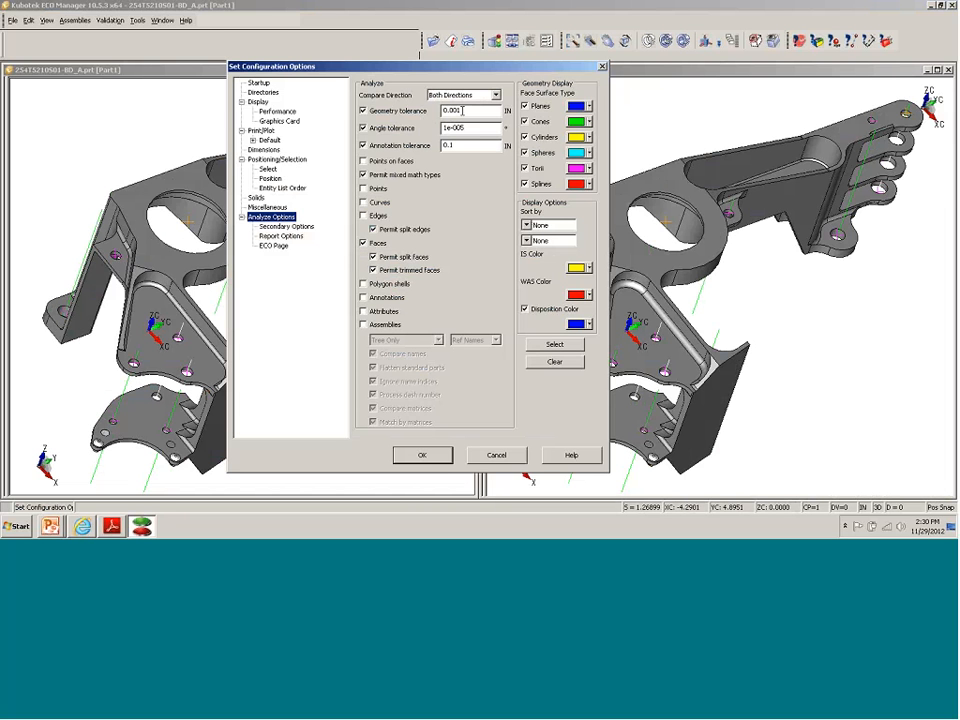
pyautogui.click(423, 456)
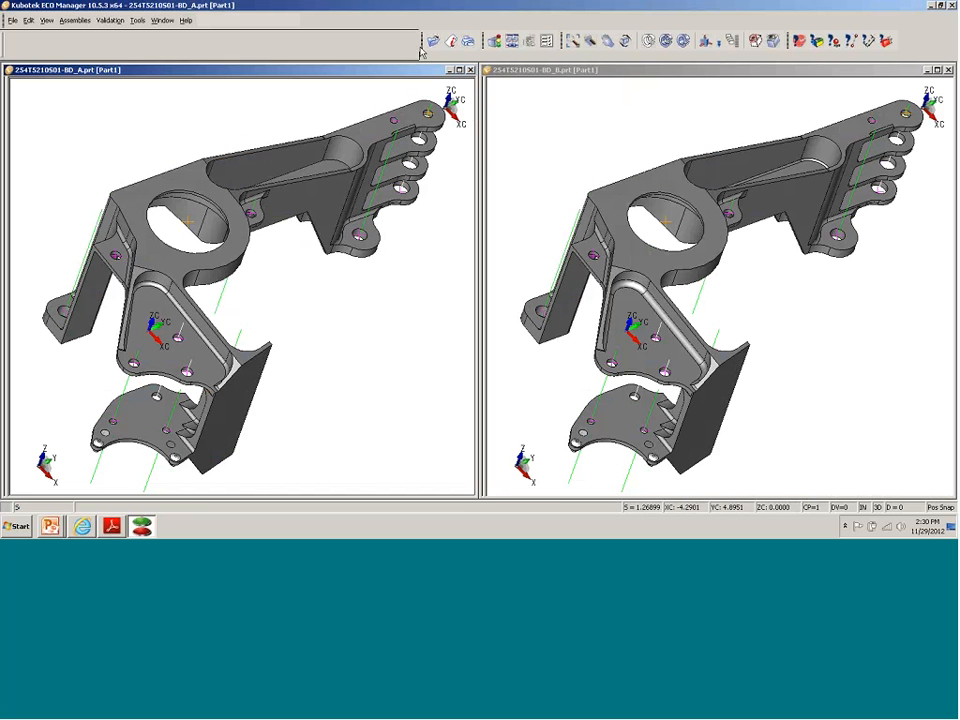
# - Compare the loaded parts with 254T5210S01-BD_B.prt as the IS file and 254T5210S01-BD_A.prt as the WAS file
pyautogui.click(491, 40)
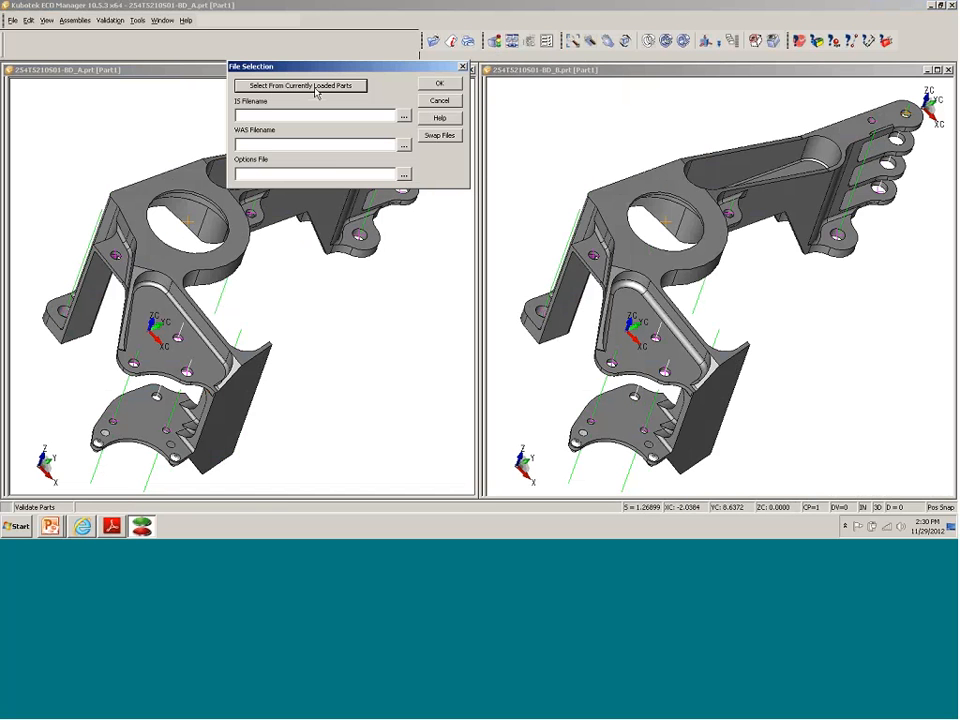
pyautogui.click(316, 88)
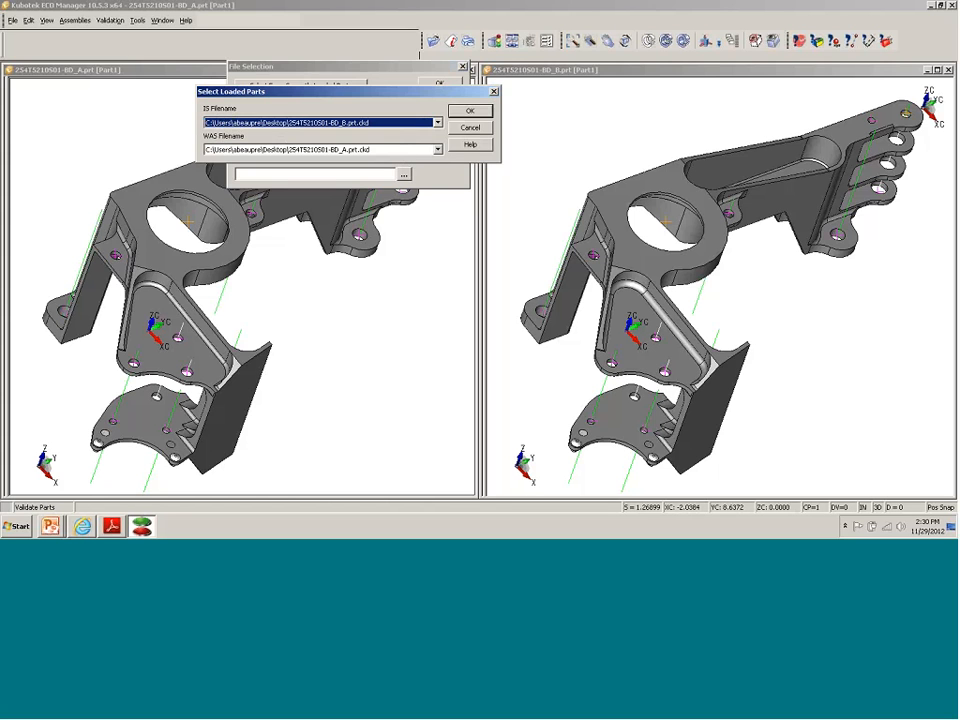
pyautogui.click(470, 111)
pyautogui.click(442, 86)
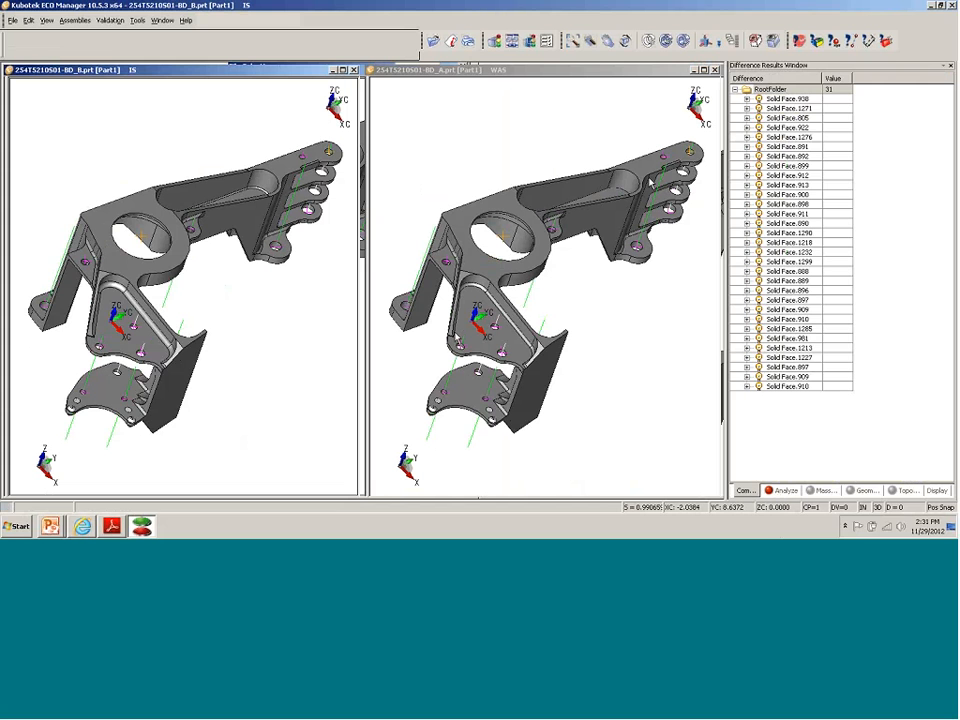
# - Zoom to the Solid Face.1271 difference, inspect its blend change in the WAS part, and match the IS view to it
pyautogui.click(785, 109)
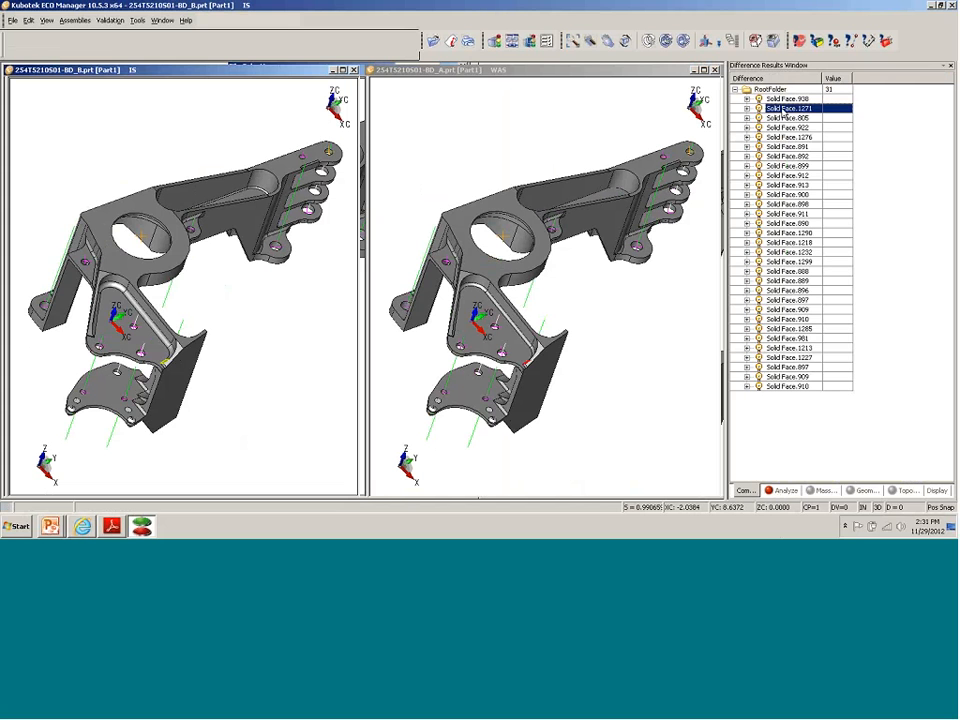
pyautogui.rightClick(785, 113)
pyautogui.click(792, 210)
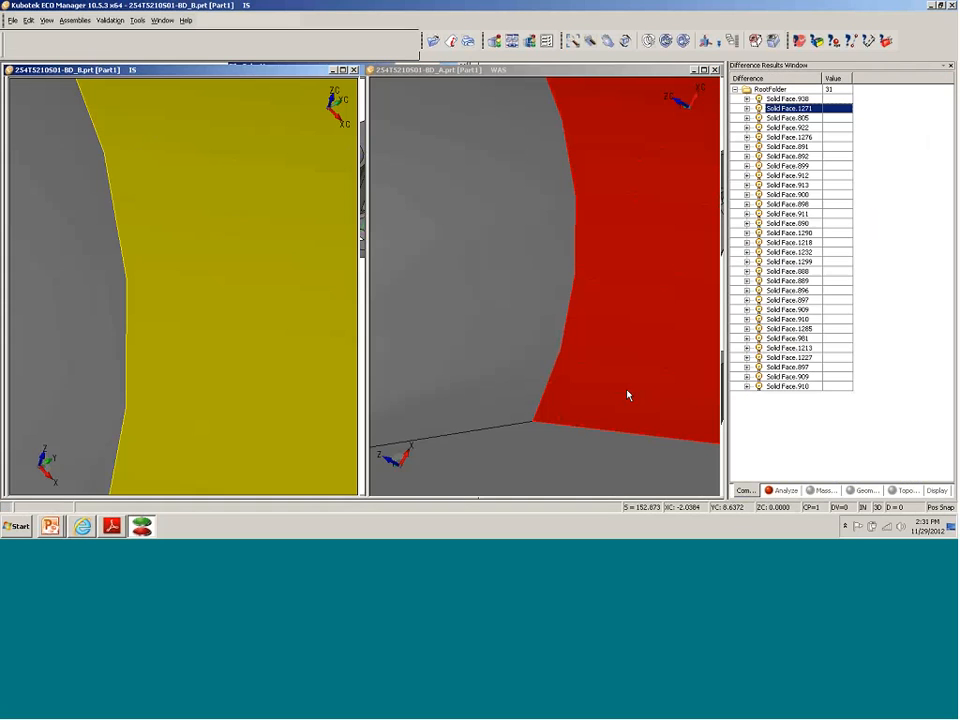
pyautogui.click(491, 351)
pyautogui.scroll(-3, 491, 352)
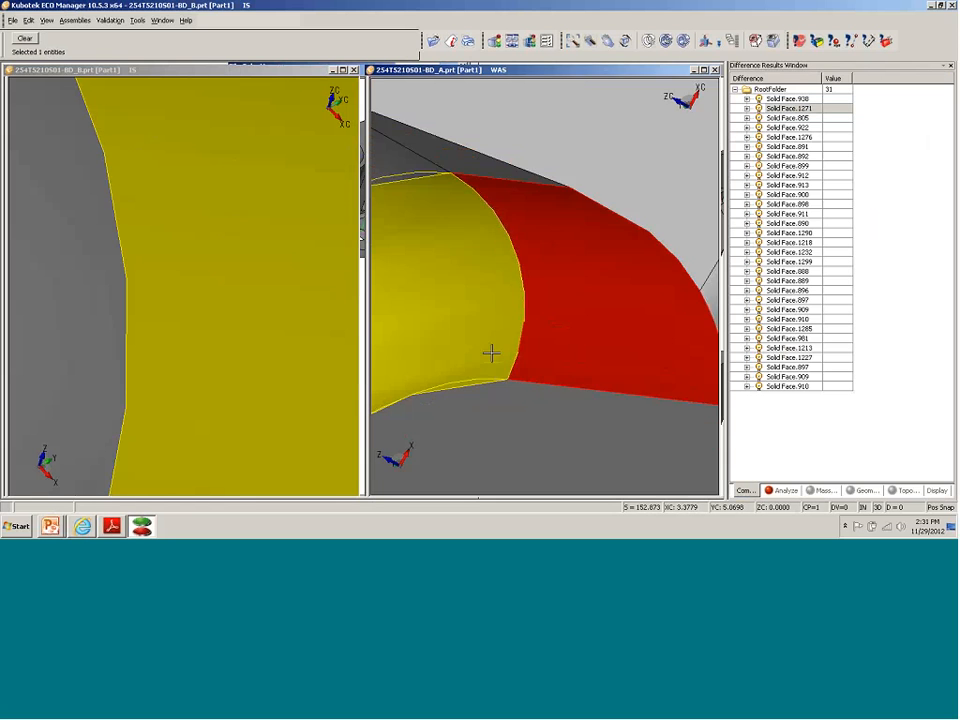
pyautogui.scroll(-3, 495, 340)
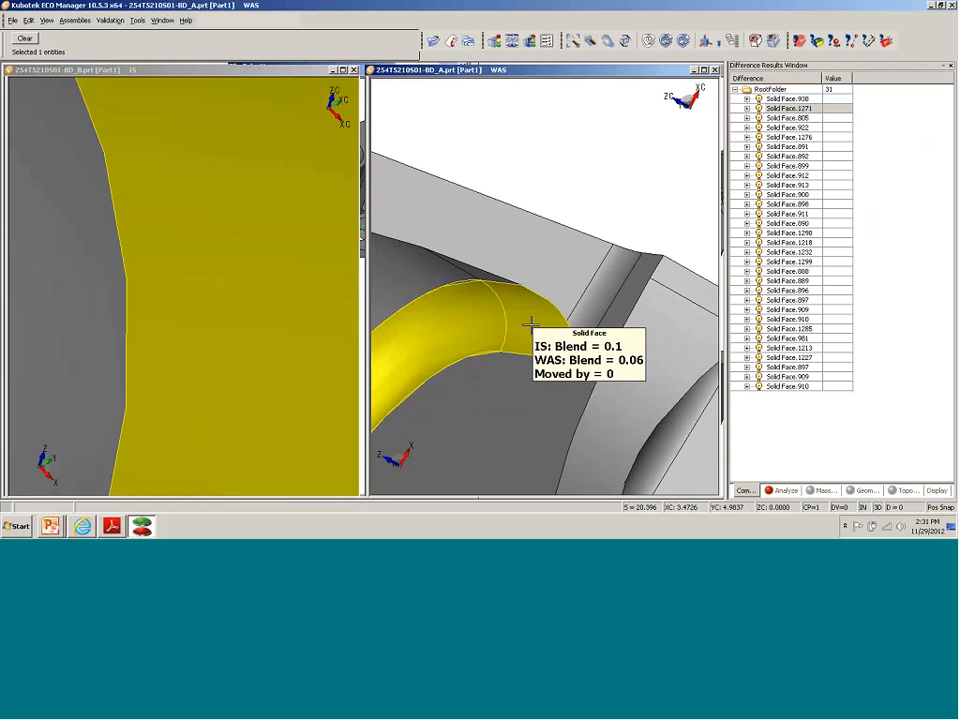
pyautogui.click(530, 322)
pyautogui.click(529, 40)
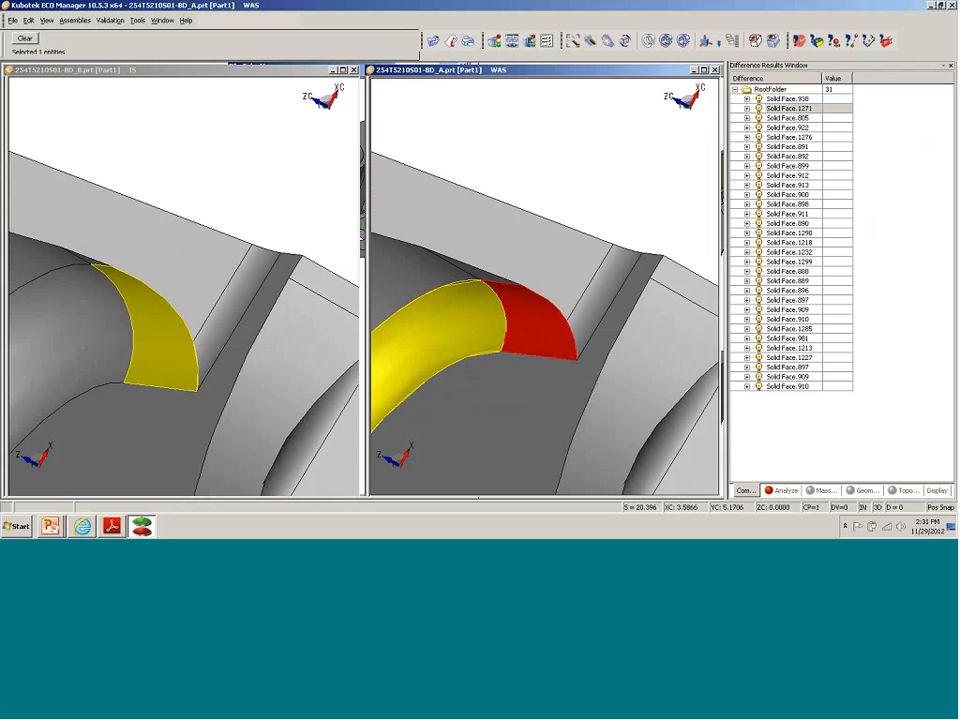
pyautogui.moveTo(536, 331)
# - Highlight all listed differences at once and inspect the changed blend faces around the pocket on the whole WAS part
pyautogui.click(789, 91)
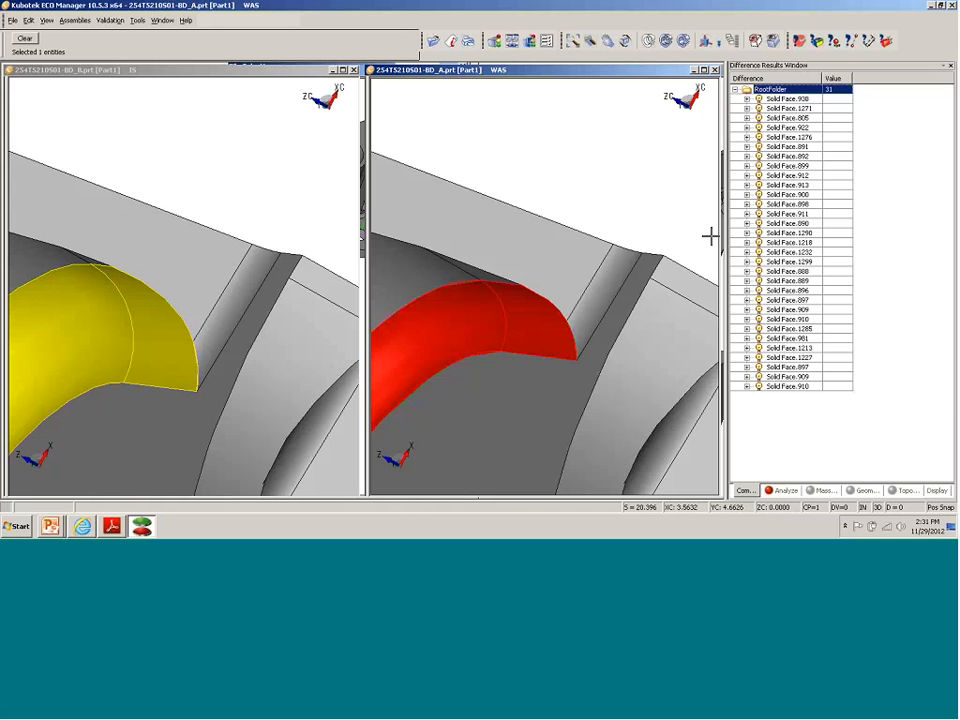
pyautogui.hotkey('alt', 'a')
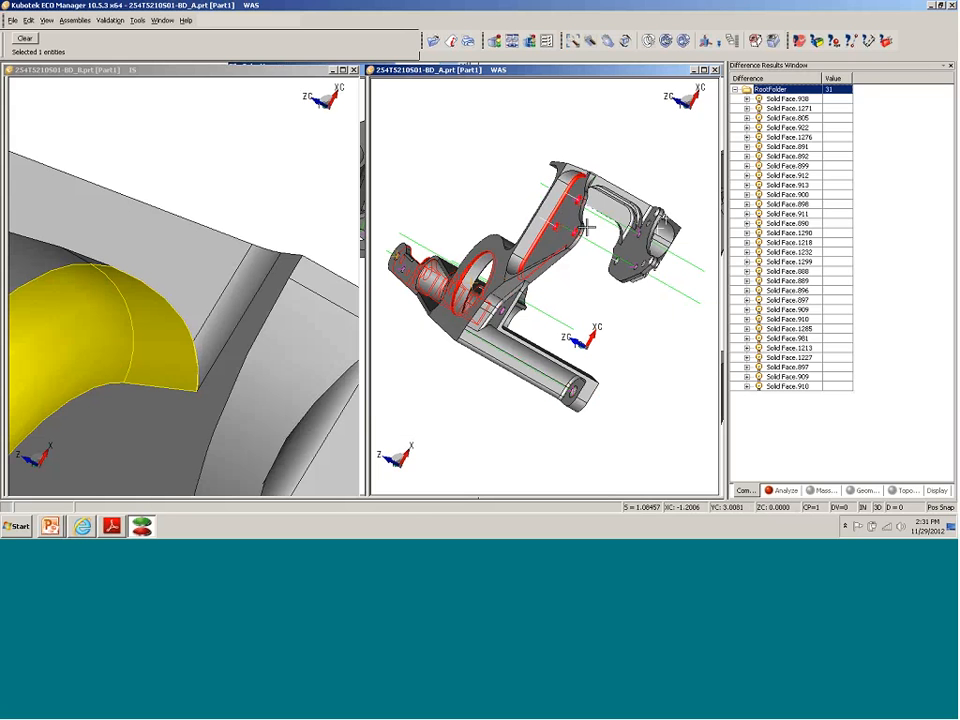
pyautogui.moveTo(506, 206); pyautogui.dragTo(571, 221, button='middle')
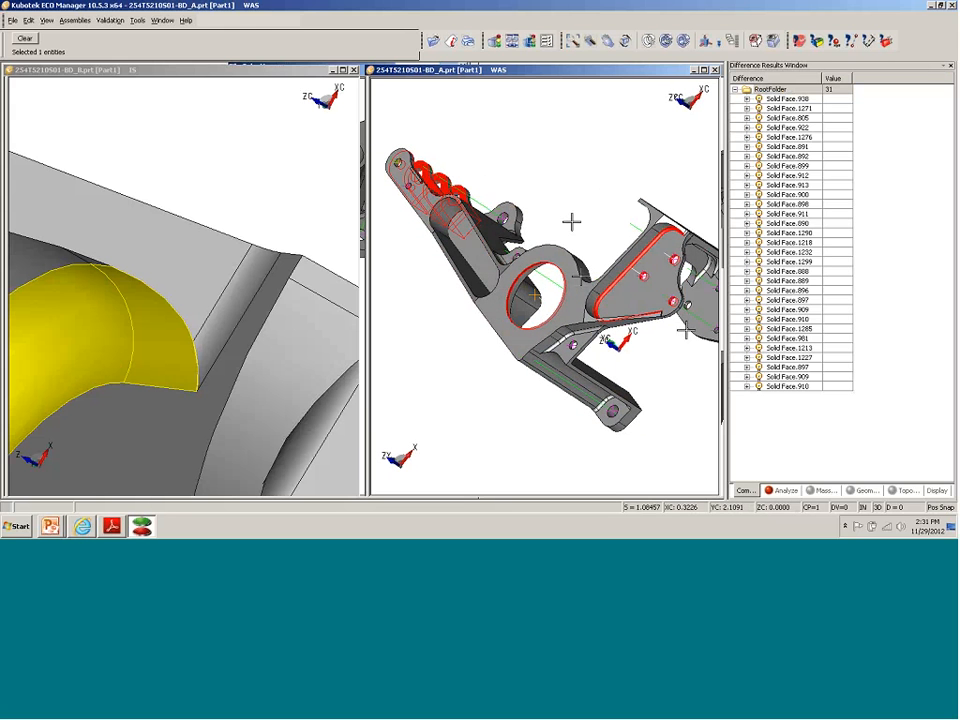
pyautogui.moveTo(597, 340)
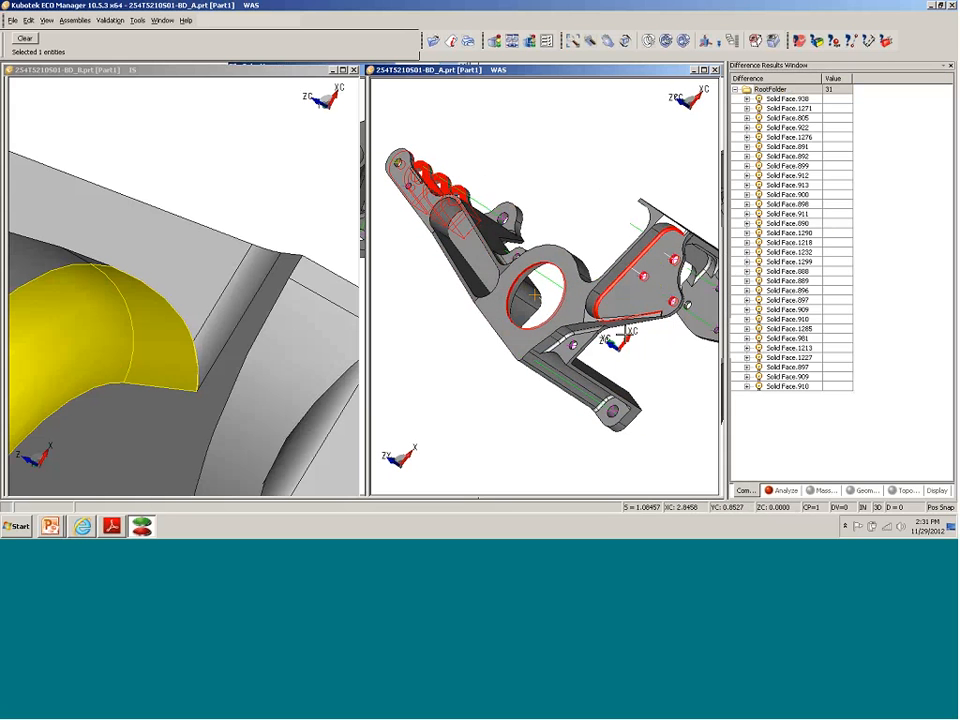
pyautogui.moveTo(632, 313)
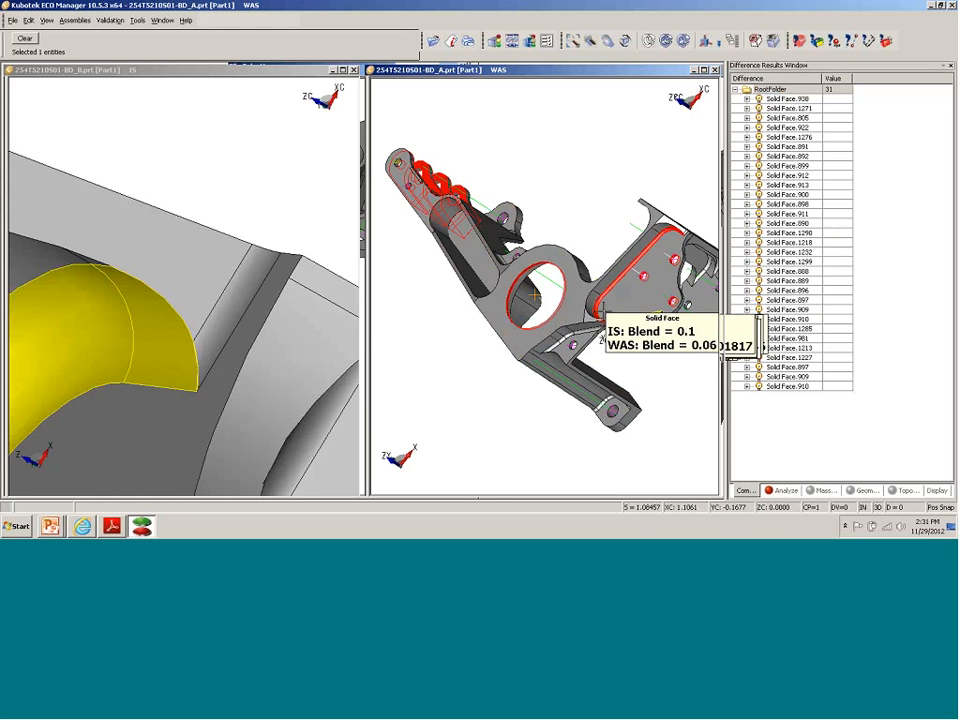
# - Match the IS view to the WAS part and inspect the highlighted differences from the pocket and lug sides in both views
pyautogui.moveTo(667, 230)
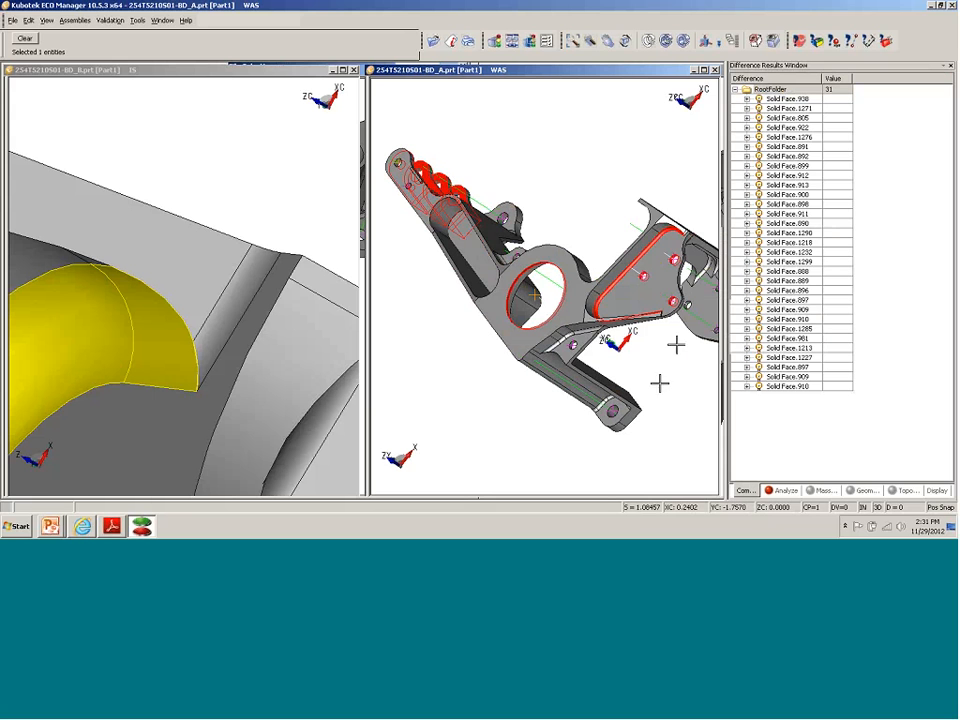
pyautogui.moveTo(648, 258)
pyautogui.click(511, 40)
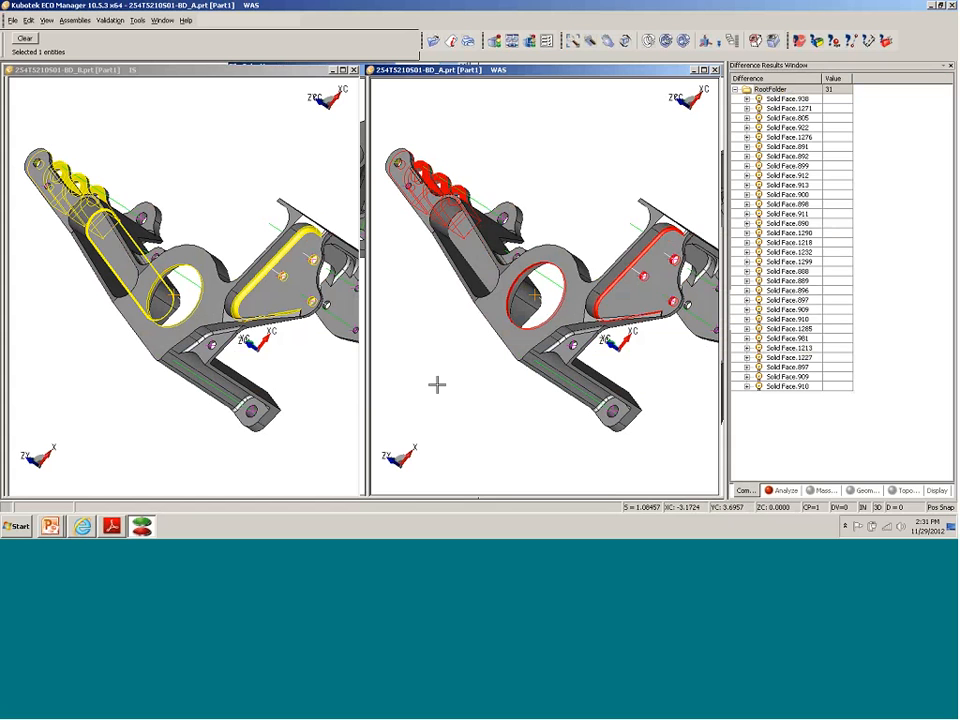
pyautogui.moveTo(437, 386); pyautogui.dragTo(449, 354, button='middle')
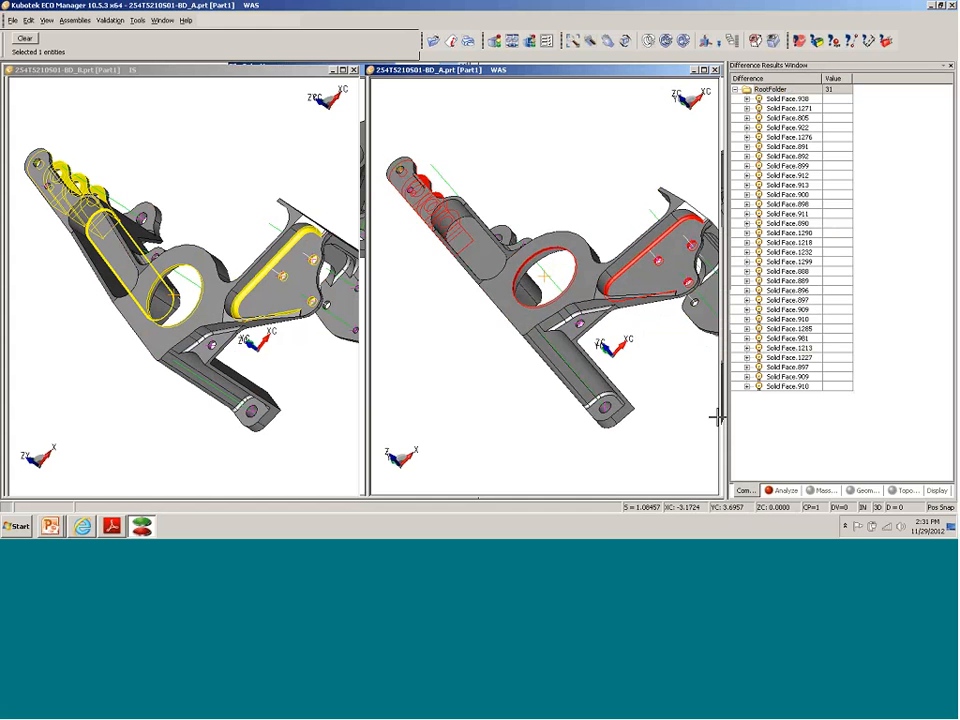
pyautogui.moveTo(714, 412); pyautogui.dragTo(621, 427, button='middle')
pyautogui.moveTo(657, 143); pyautogui.dragTo(545, 158, button='middle')
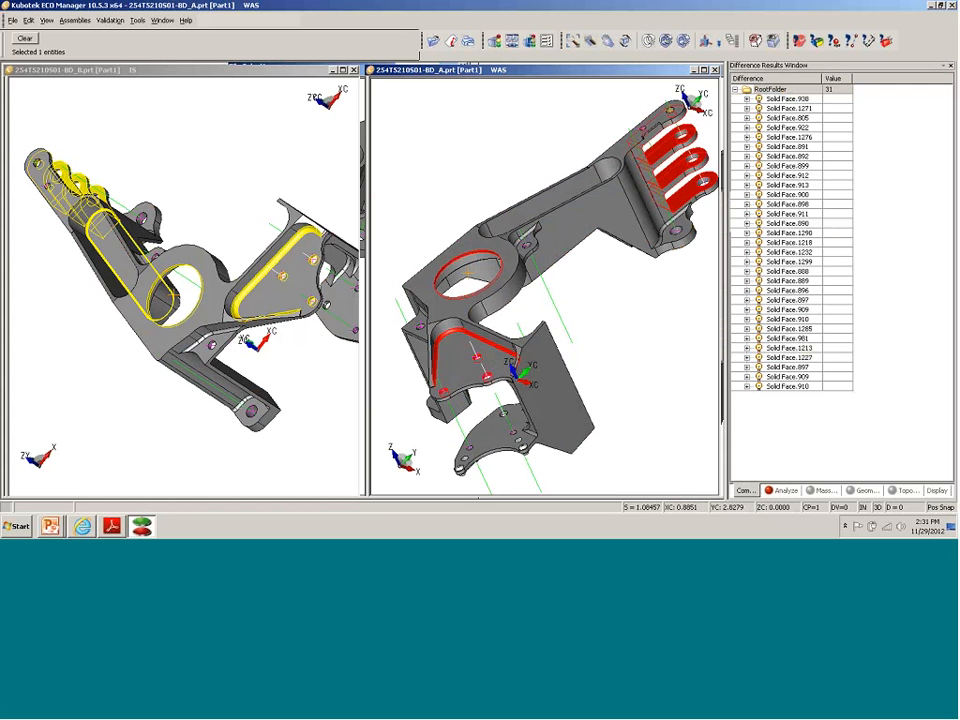
pyautogui.click(512, 41)
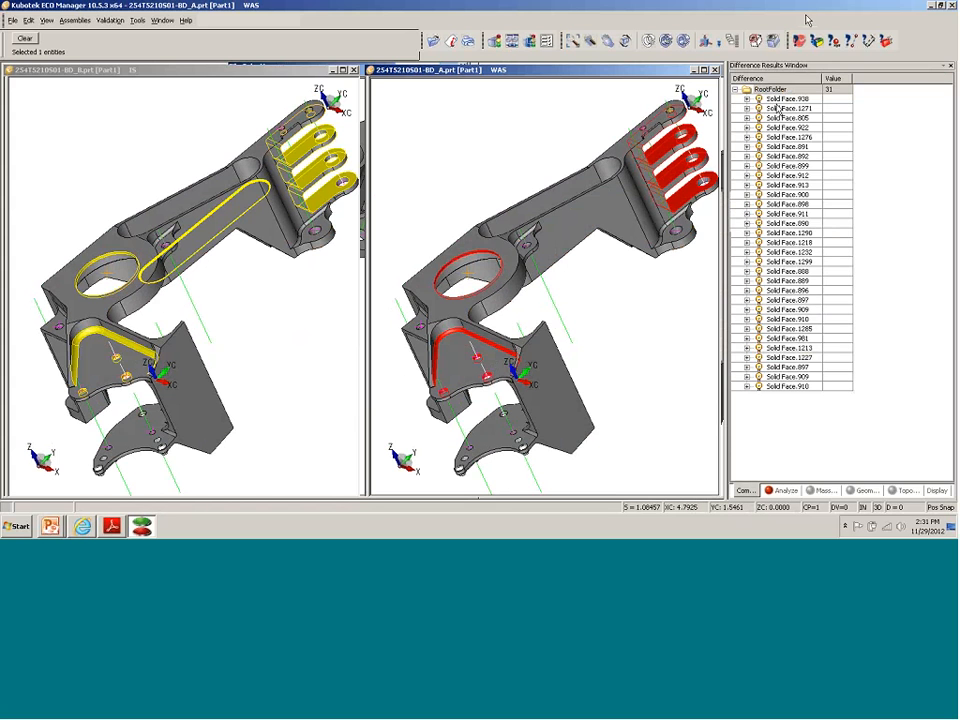
# - Group all differences under RootFolder into new folders by connected faces
pyautogui.rightClick(784, 89)
pyautogui.moveTo(840, 104)
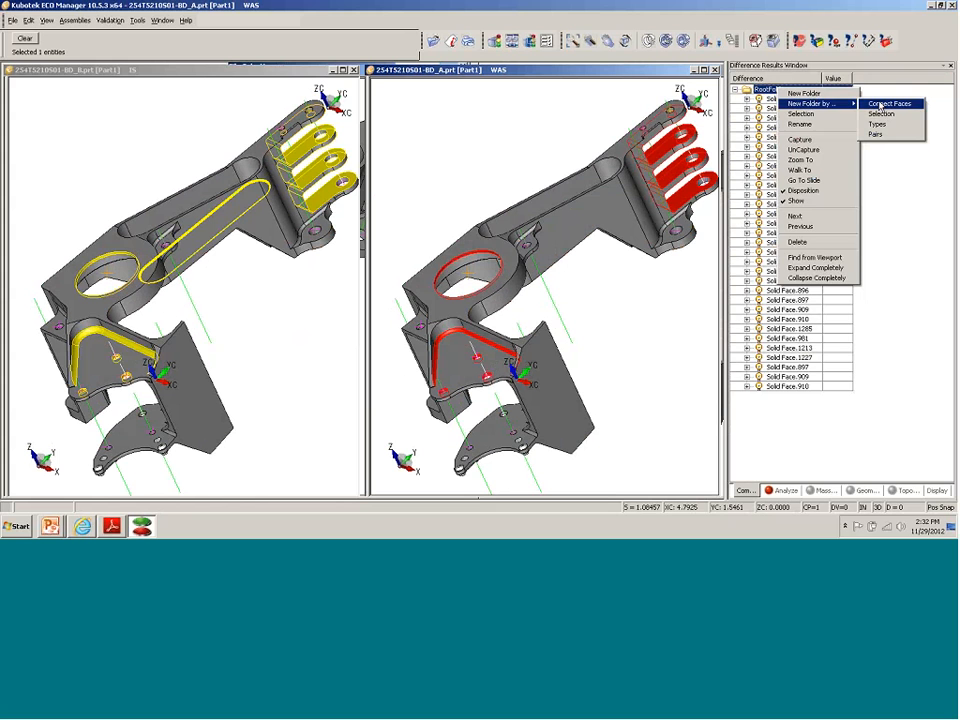
pyautogui.click(879, 103)
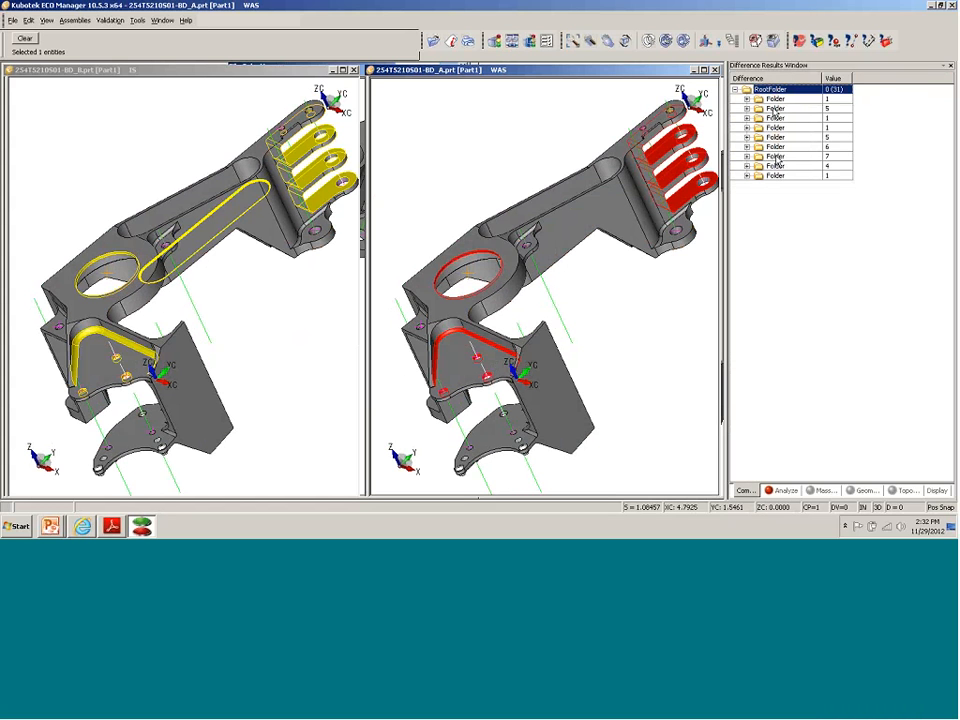
# - Highlight the grouped folders one at a time to inspect the hole, pocket blend and lug faces each contains
pyautogui.click(775, 100)
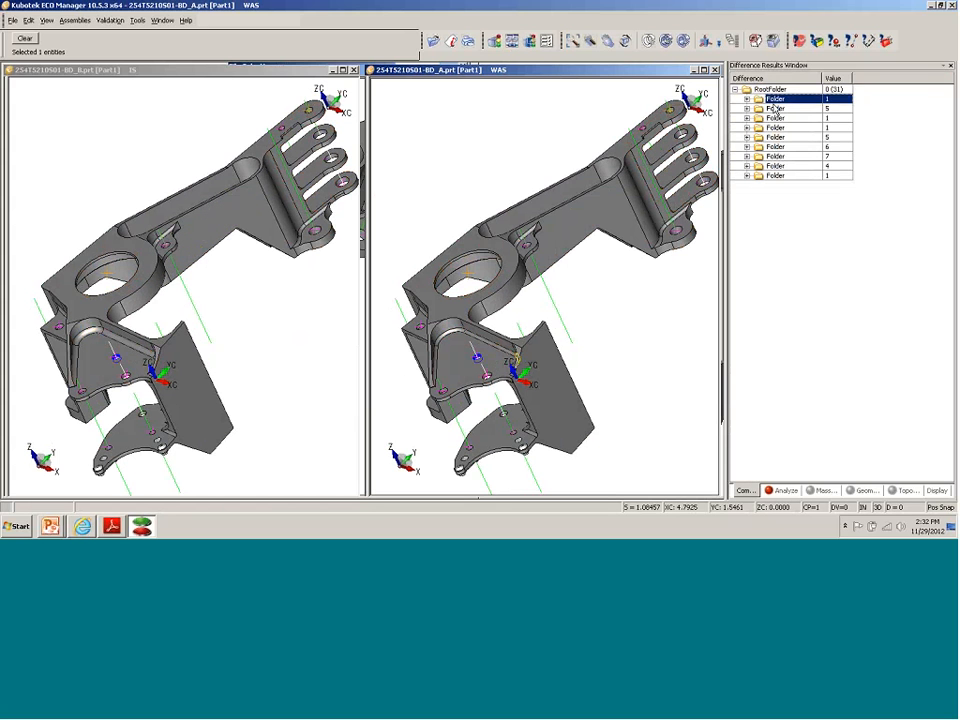
pyautogui.click(775, 109)
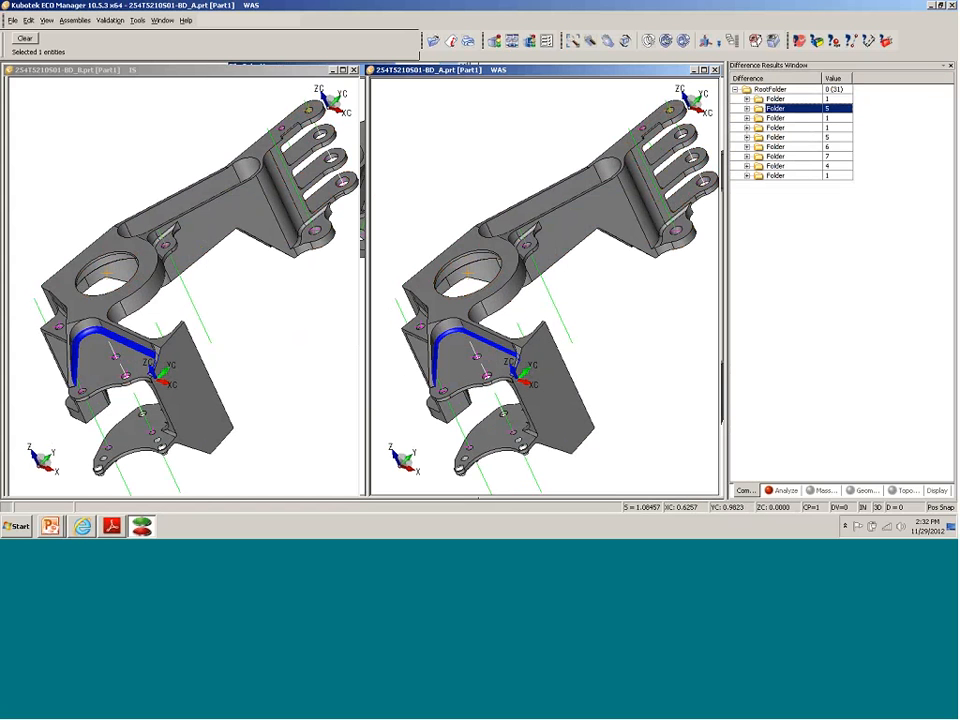
pyautogui.click(775, 156)
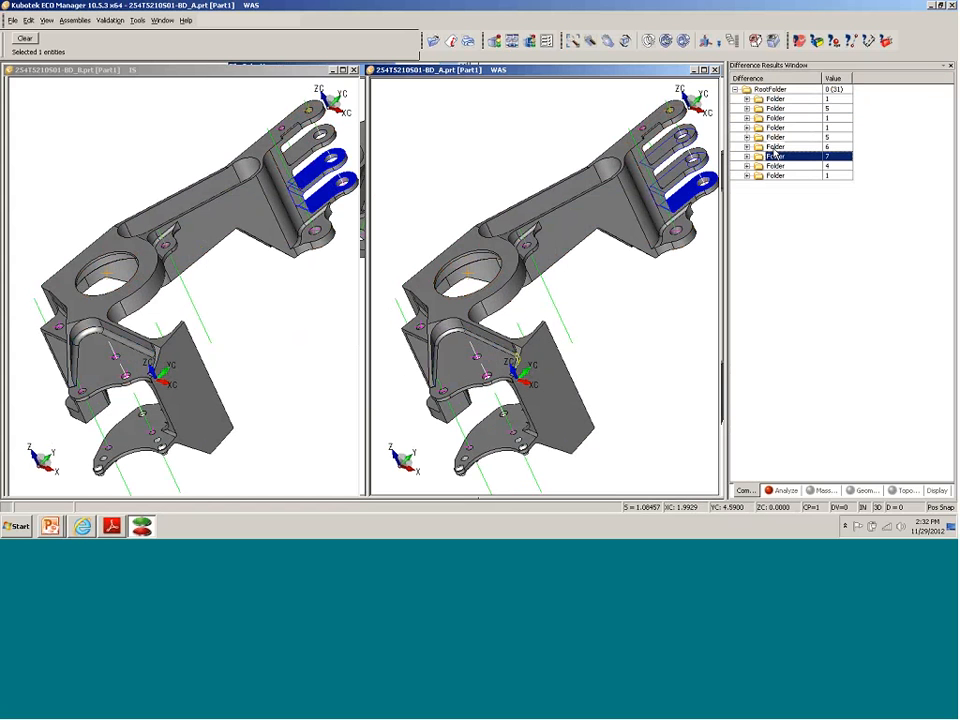
pyautogui.click(775, 147)
pyautogui.click(775, 139)
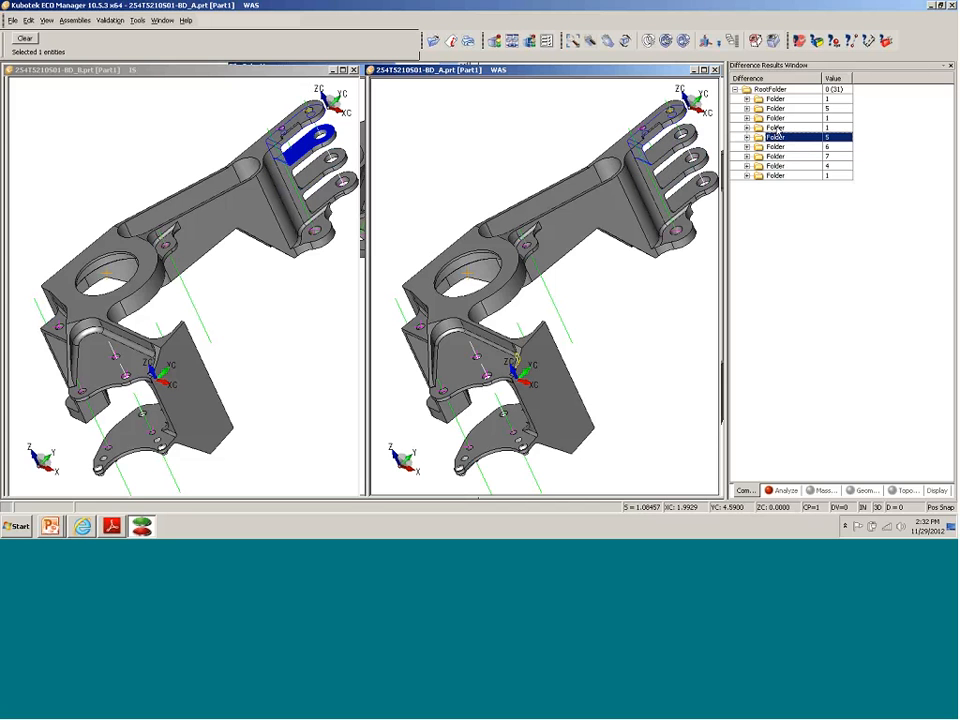
# - Highlight the folder with the slot-shaped outline on the arm and compare that region on the IS and WAS parts
pyautogui.click(776, 166)
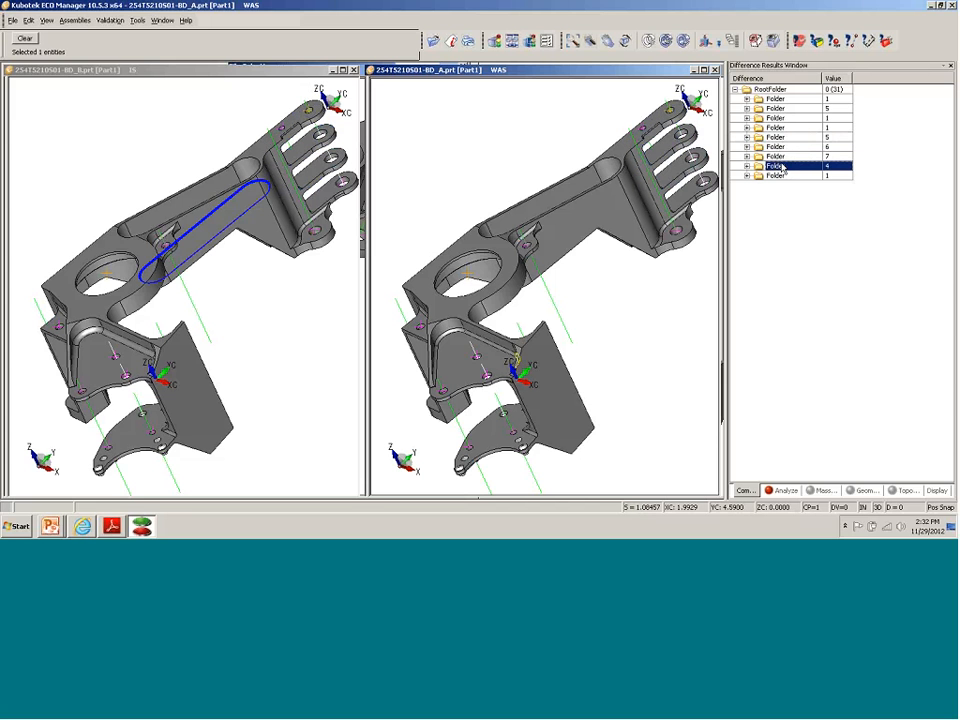
pyautogui.moveTo(267, 127); pyautogui.dragTo(302, 159, button='middle')
pyautogui.scroll(1, 283, 271)
pyautogui.scroll(-1, 285, 272)
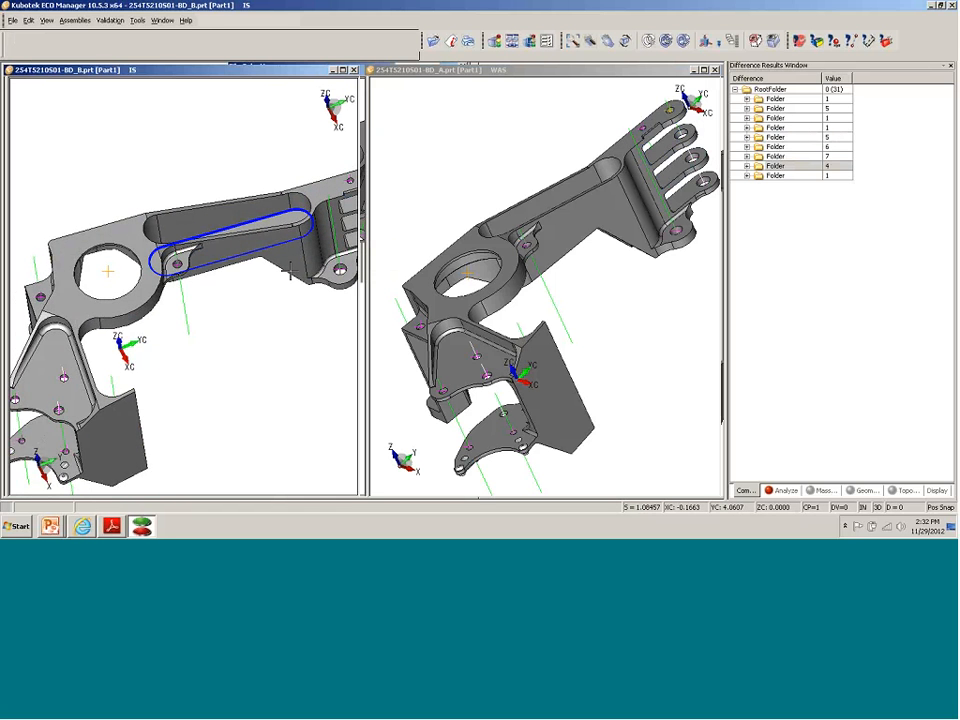
pyautogui.scroll(1, 285, 272)
pyautogui.moveTo(285, 272); pyautogui.dragTo(213, 283, button='middle')
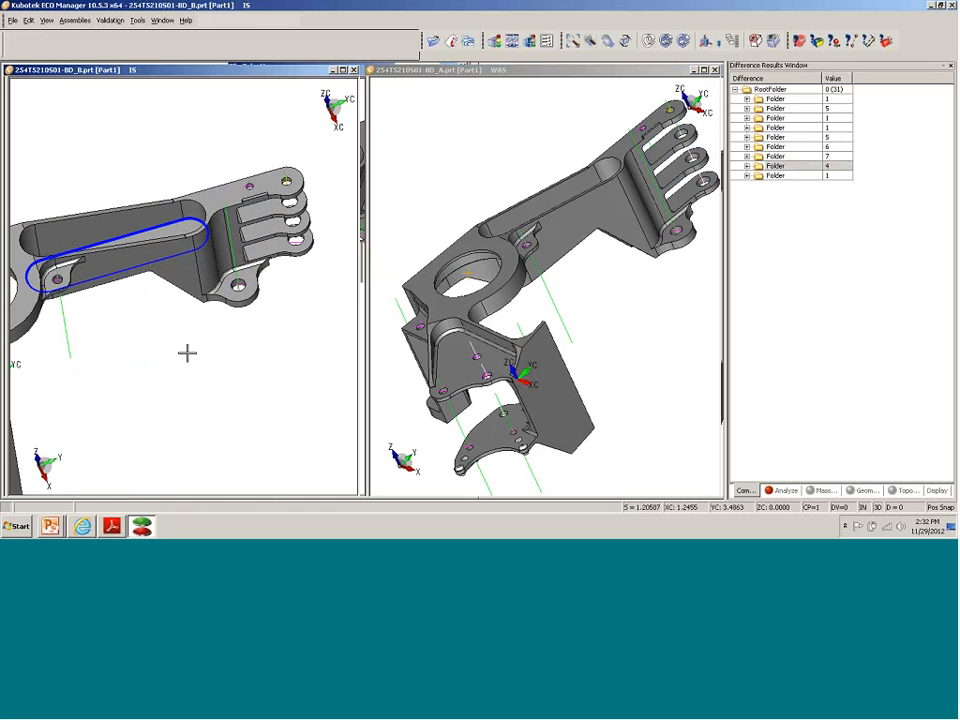
pyautogui.moveTo(187, 353); pyautogui.dragTo(229, 332, button='middle')
pyautogui.scroll(-1, 329, 350)
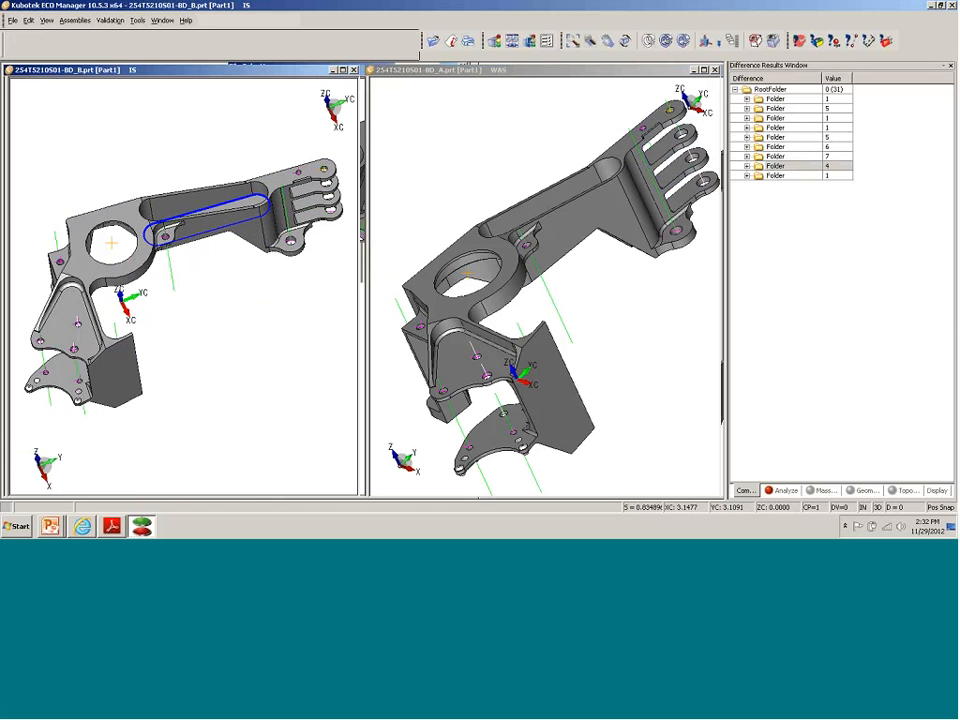
pyautogui.click(664, 306)
pyautogui.moveTo(664, 306); pyautogui.dragTo(683, 381, button='middle')
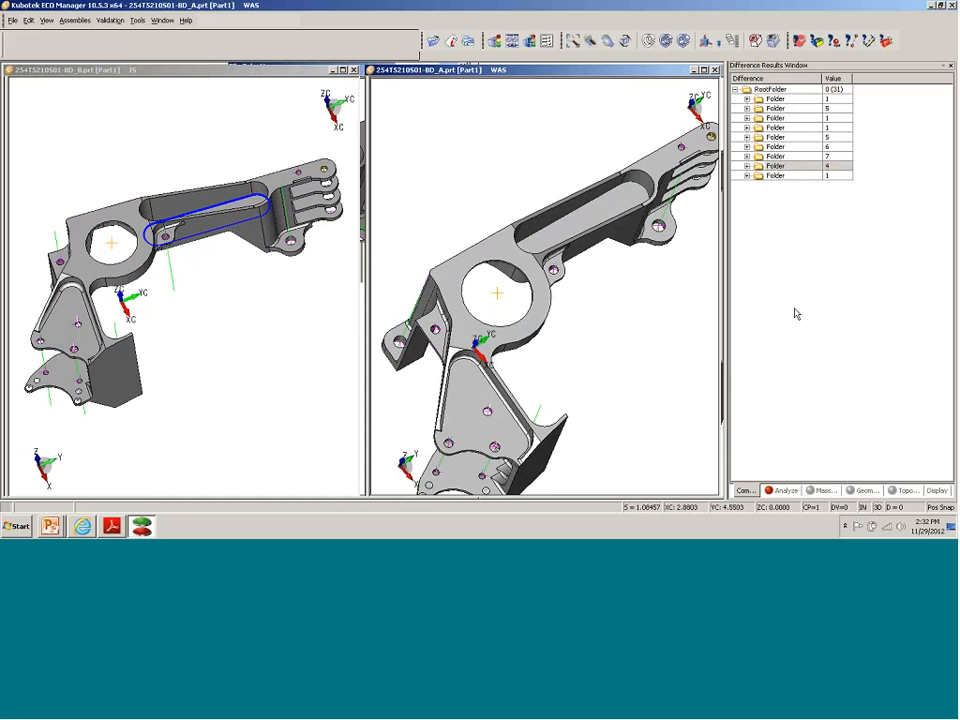
pyautogui.moveTo(617, 399)
pyautogui.mouseDown(button='middle')
pyautogui.moveTo(615, 386)
pyautogui.moveTo(625, 387)
pyautogui.mouseUp(button='middle')
# - Highlight all grouped differences and inspect the changed lug faces at the end of the arm up close
pyautogui.click(780, 90)
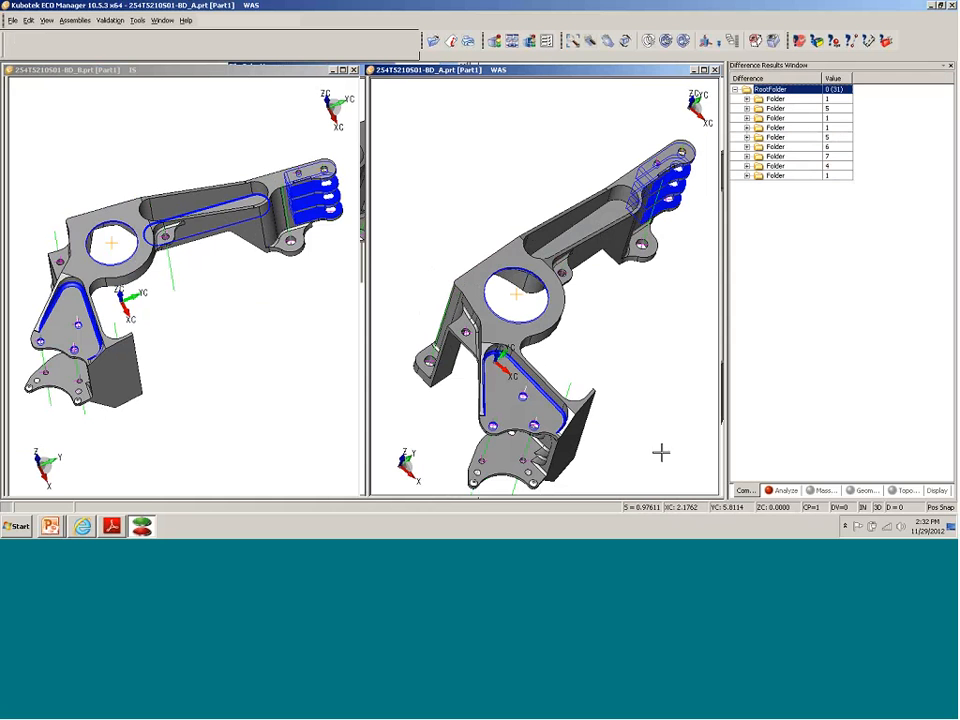
pyautogui.moveTo(647, 444); pyautogui.dragTo(497, 429, button='middle')
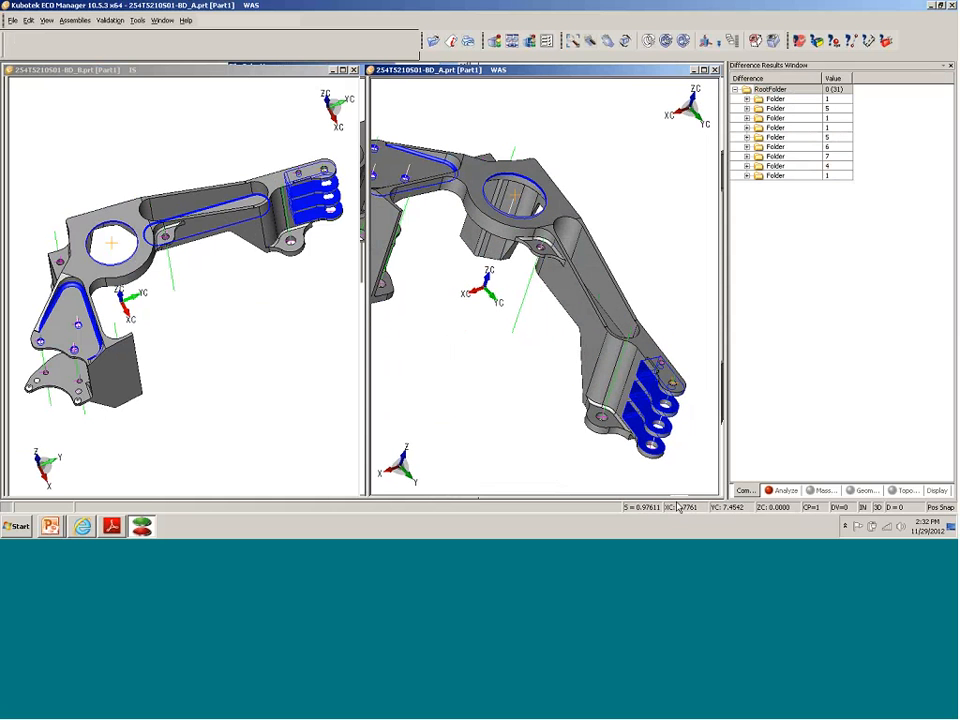
pyautogui.scroll(5, 679, 476)
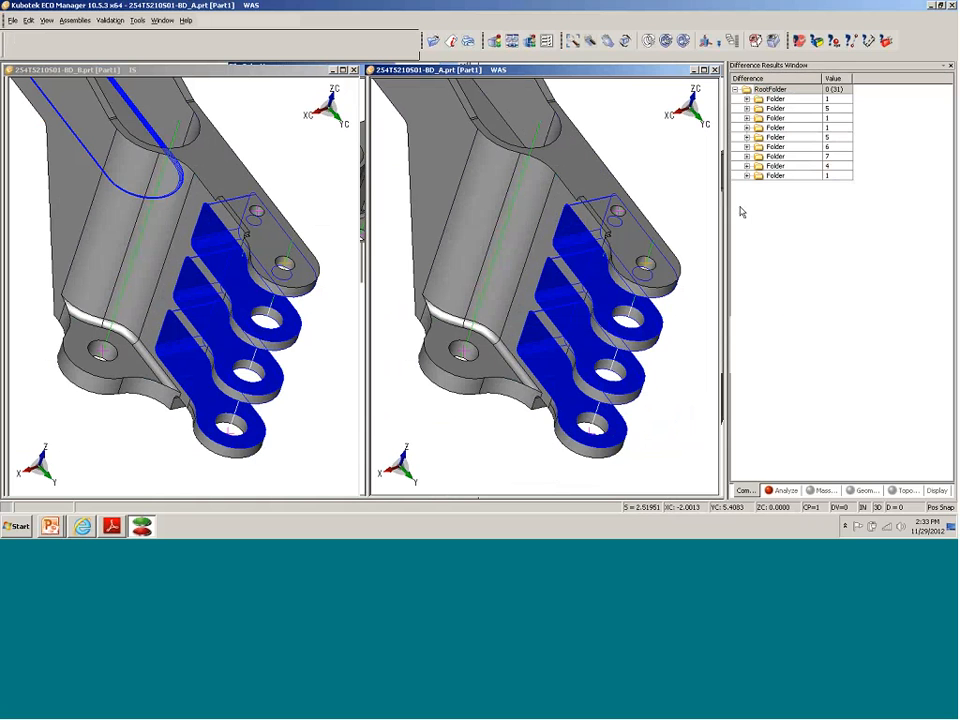
# - Create a new folder named "No impact" under RootFolder
pyautogui.rightClick(793, 90)
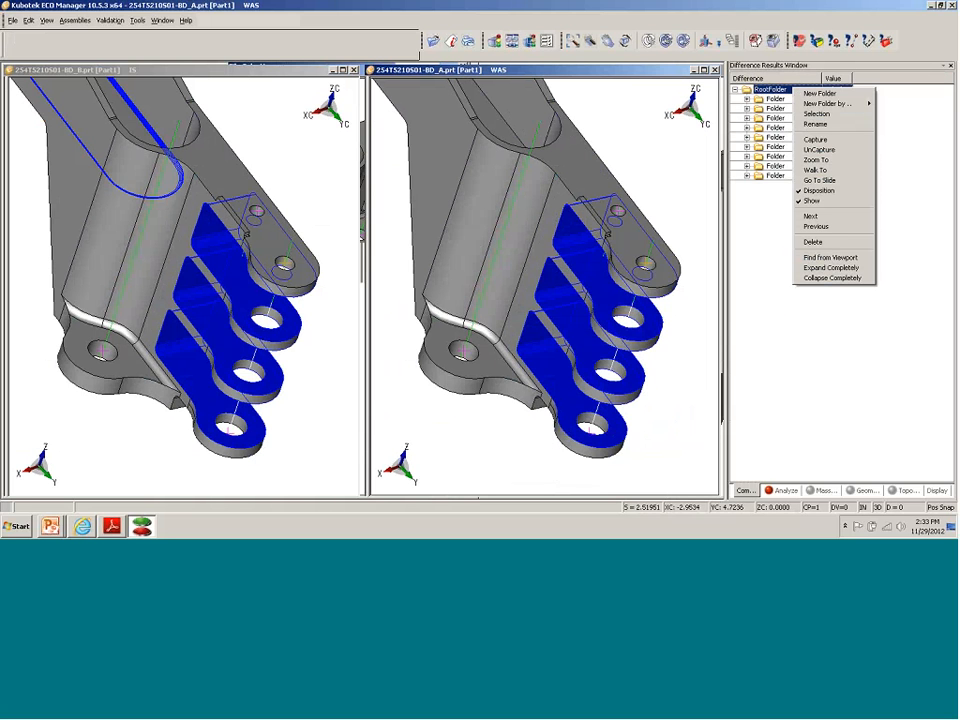
pyautogui.click(830, 94)
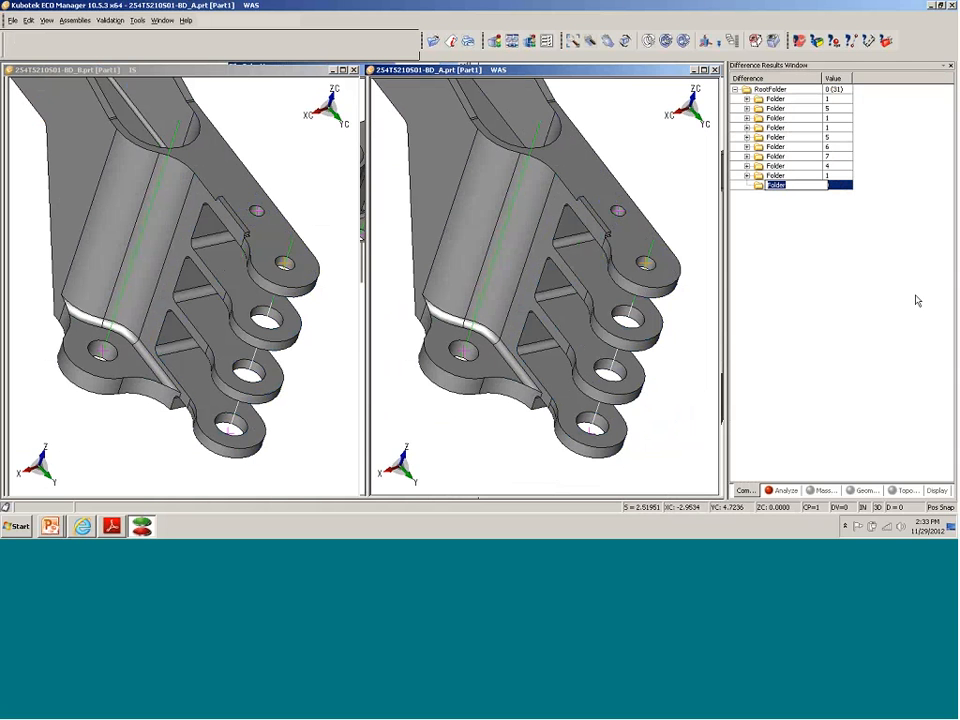
pyautogui.write('No impact')
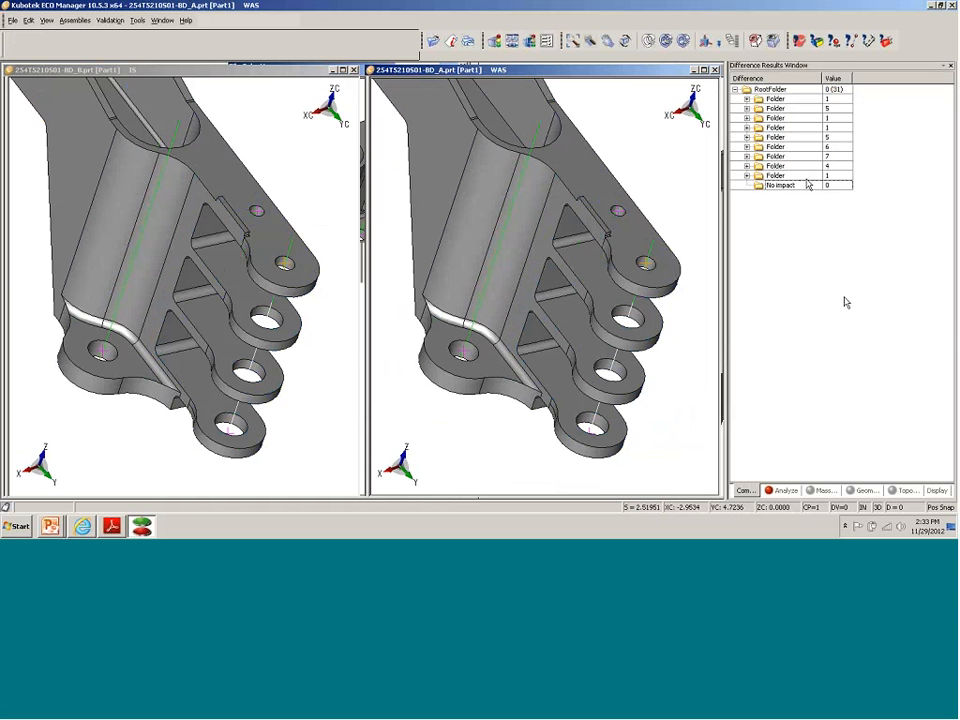
pyautogui.rightClick(793, 186)
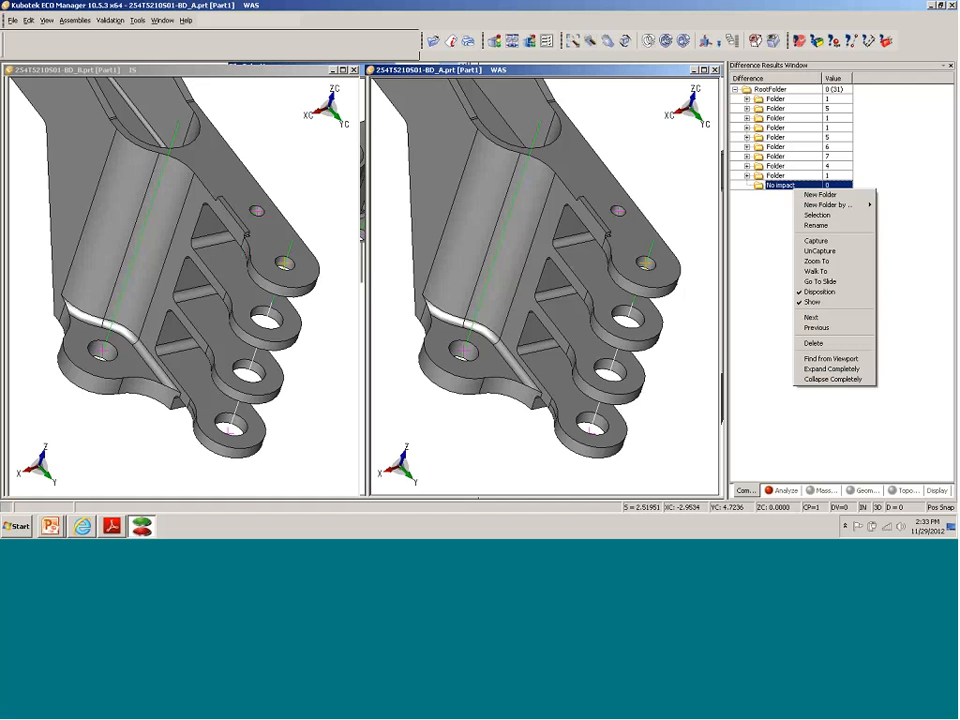
pyautogui.click(812, 301)
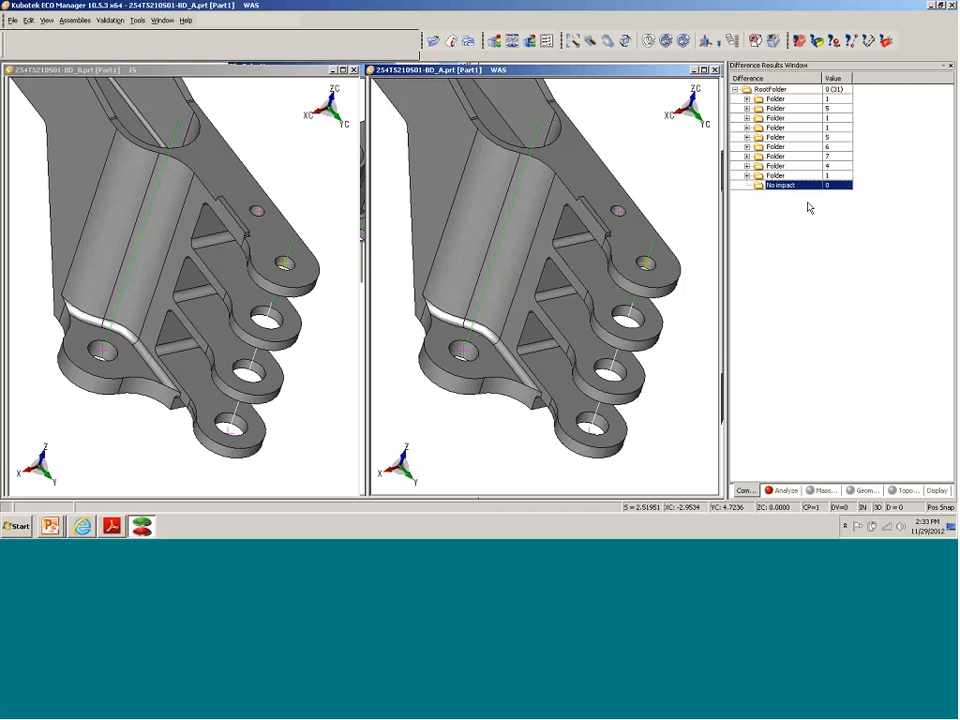
# - Move the three lug-face folders into the No impact folder and highlight the folder with the arm's slot-shaped outline
pyautogui.click(781, 167)
pyautogui.click(781, 178)
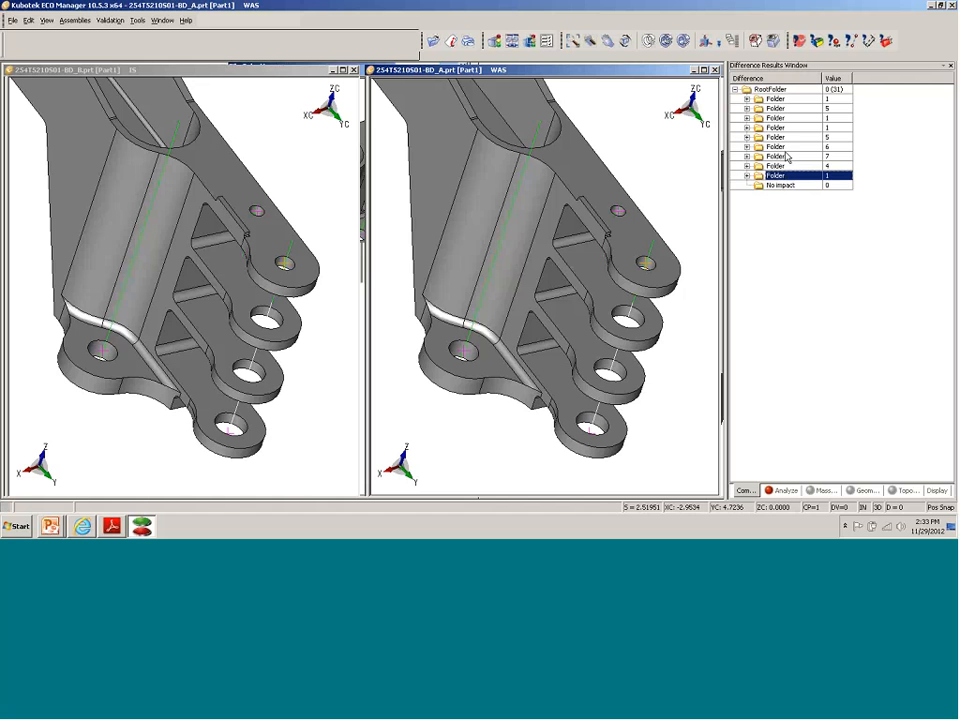
pyautogui.keyDown('ctrl'); pyautogui.click(778, 146); pyautogui.keyUp('ctrl')
pyautogui.moveTo(787, 178)
pyautogui.mouseDown()
pyautogui.moveTo(788, 187)
pyautogui.moveTo(789, 172)
pyautogui.mouseUp()
pyautogui.click(788, 141)
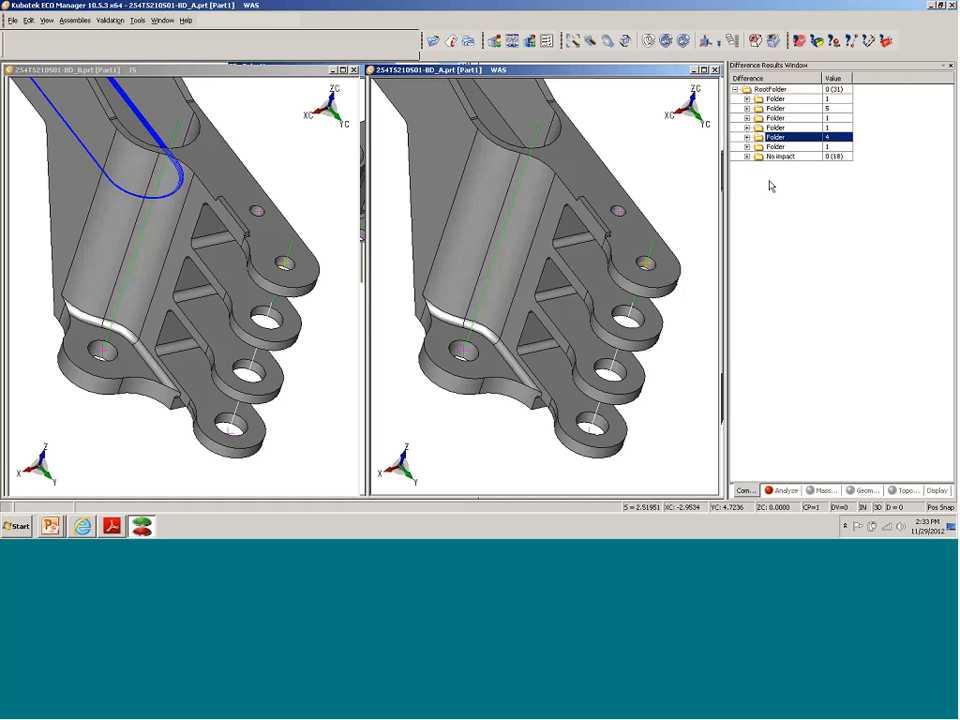
# - Fit the whole bracket in both views, hide the No impact differences and highlight the remaining ones from RootFolder
pyautogui.hotkey('alt', 'a')
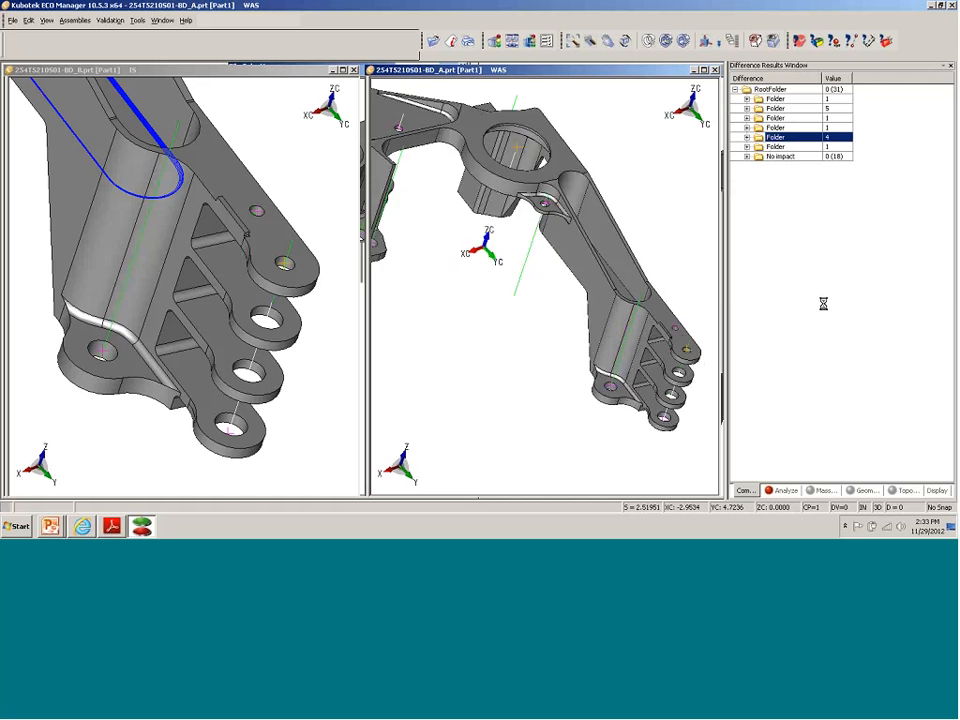
pyautogui.click(530, 42)
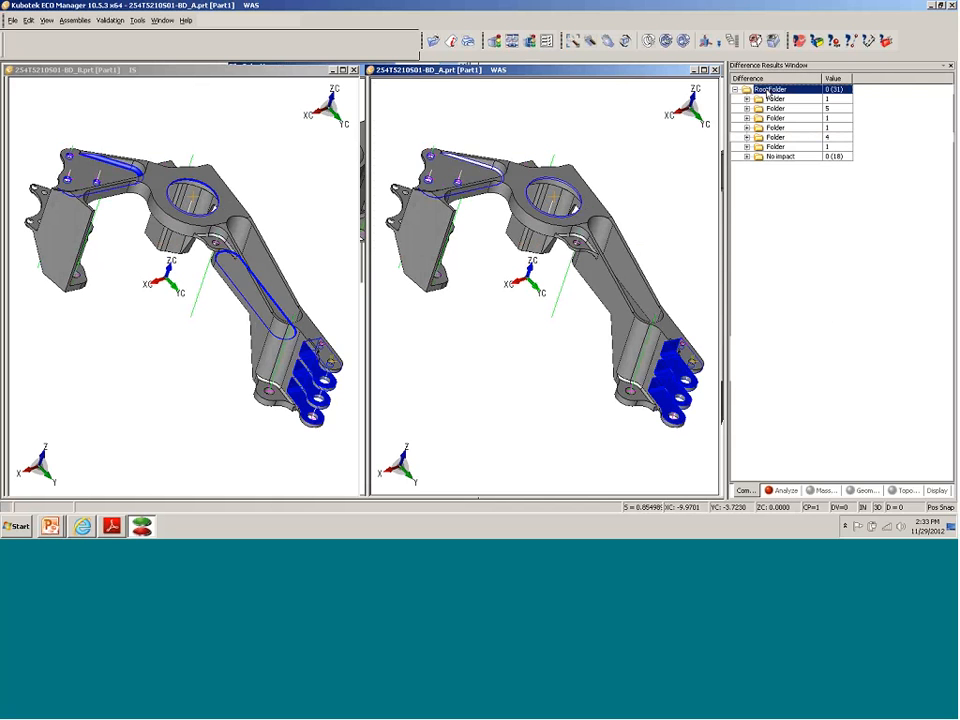
pyautogui.rightClick(786, 156)
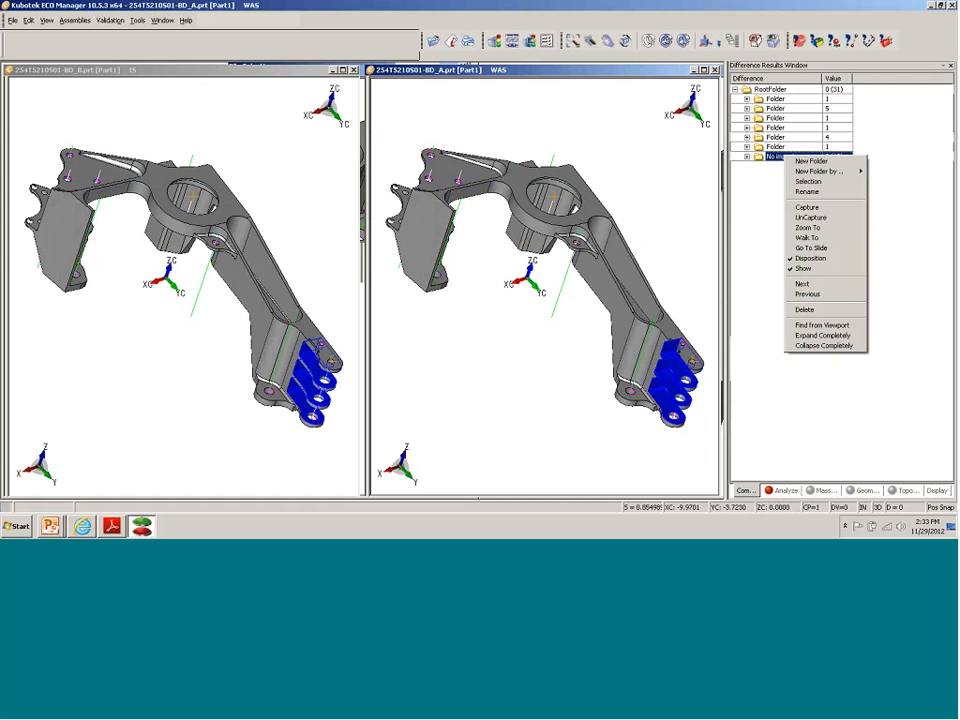
pyautogui.click(806, 268)
pyautogui.click(775, 90)
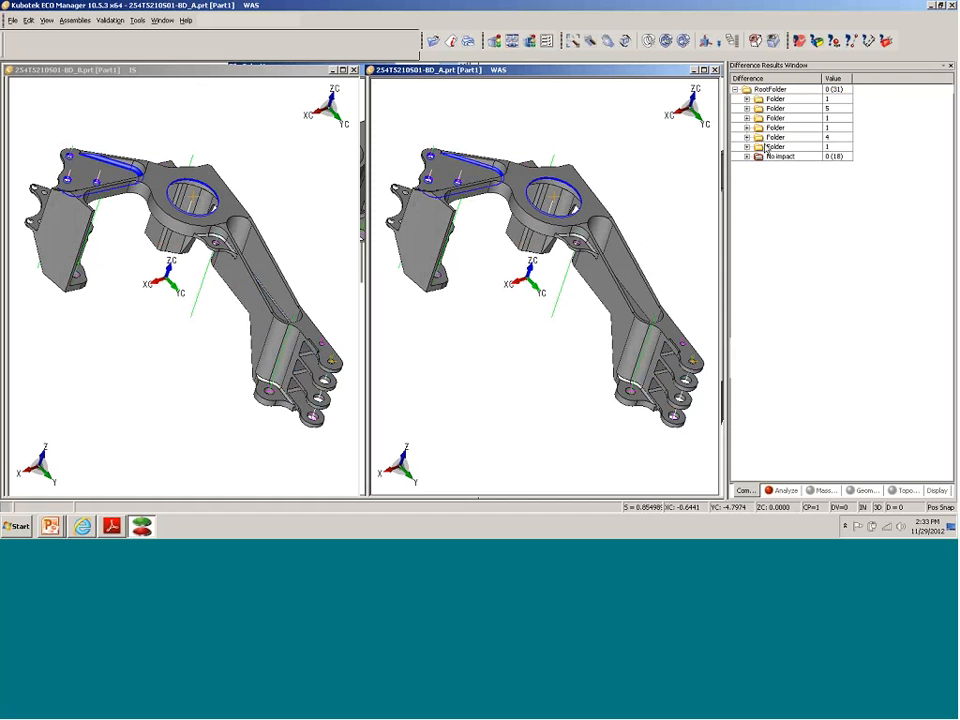
# - Move the remaining single-face folders into the No impact folder
pyautogui.moveTo(766, 146); pyautogui.dragTo(768, 157)
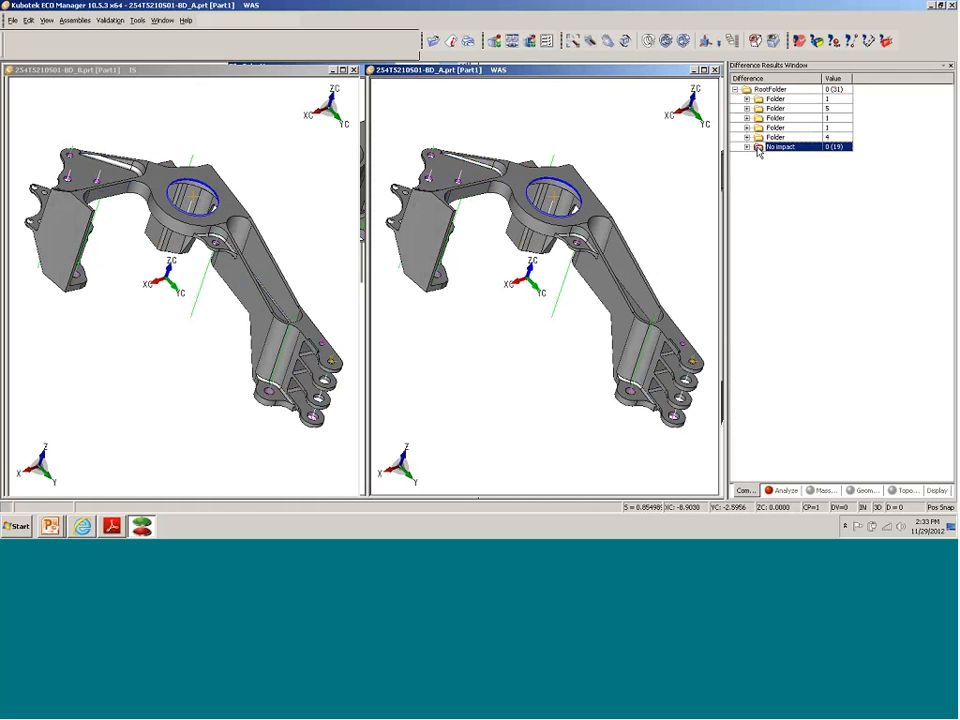
pyautogui.click(777, 138)
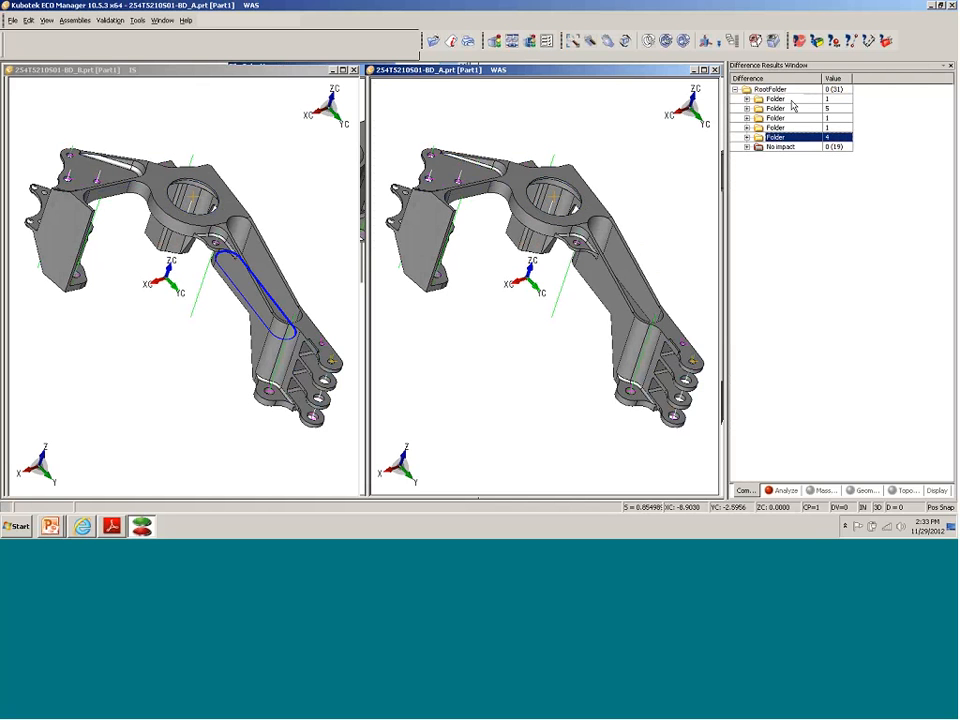
pyautogui.moveTo(783, 129)
pyautogui.mouseDown()
pyautogui.moveTo(785, 145)
pyautogui.moveTo(783, 104)
pyautogui.moveTo(783, 127)
pyautogui.mouseUp()
# - Turn off showing for the enlarged No impact folder and highlight only the pocket blend and arm outline differences
pyautogui.rightClick(781, 127)
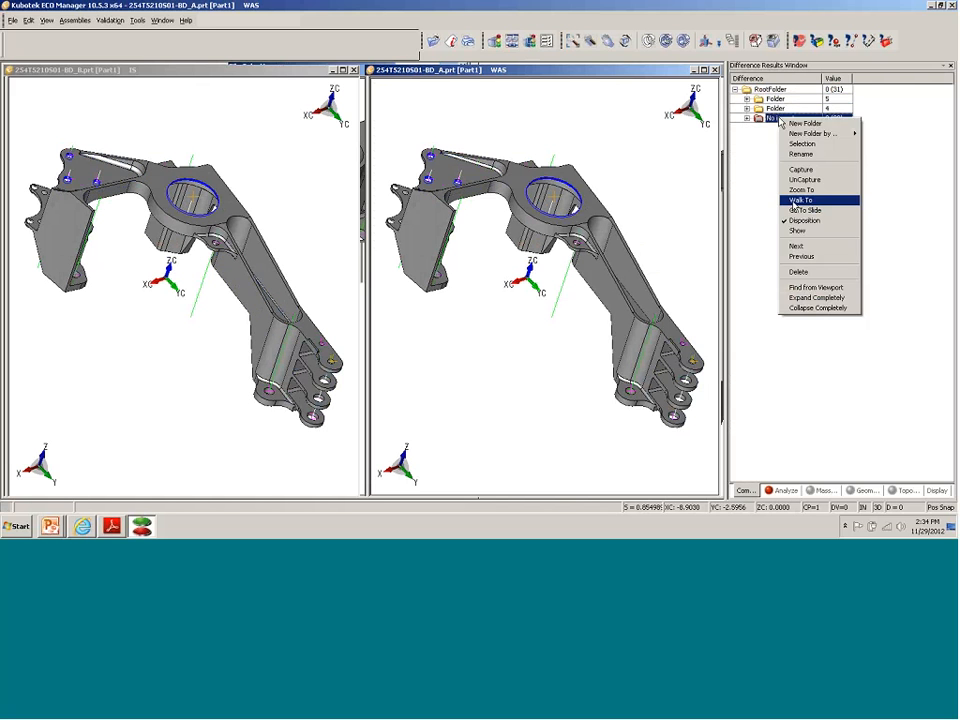
pyautogui.click(797, 224)
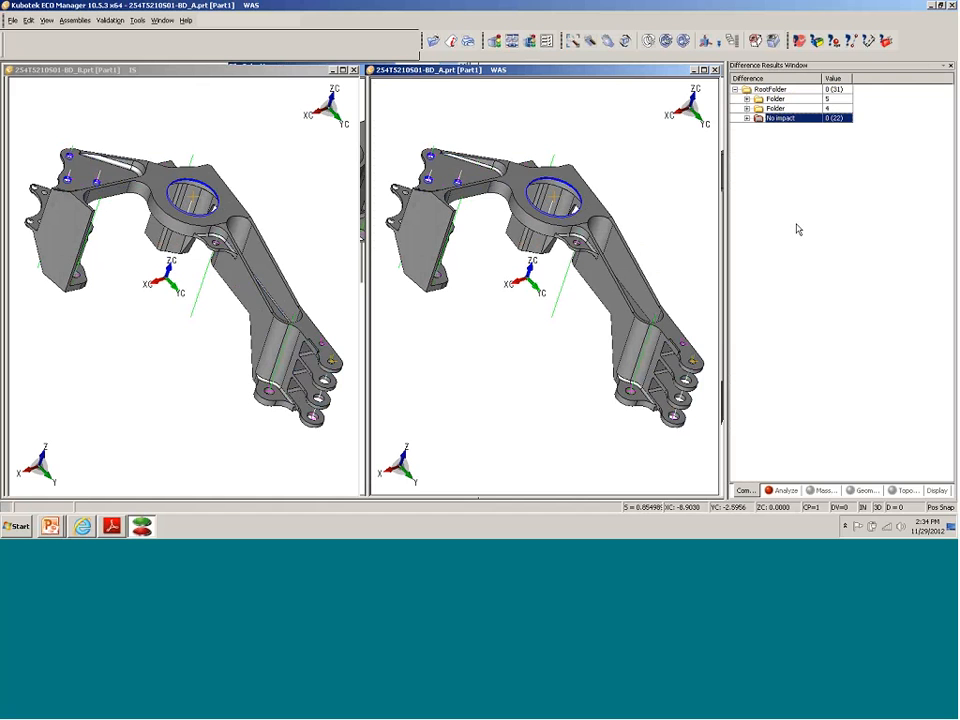
pyautogui.rightClick(797, 119)
pyautogui.click(818, 231)
pyautogui.click(776, 91)
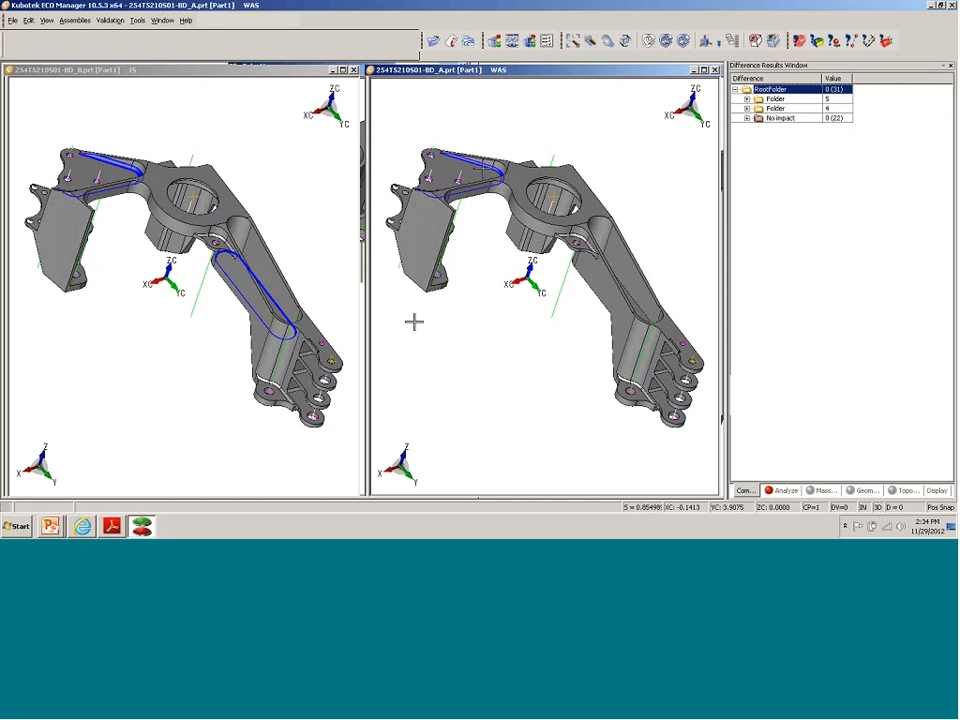
# - Examine the triangular pocket's blend and the arm's slot-shaped outline, matching the IS and WAS views at each
pyautogui.moveTo(489, 122); pyautogui.dragTo(545, 308, button='middle')
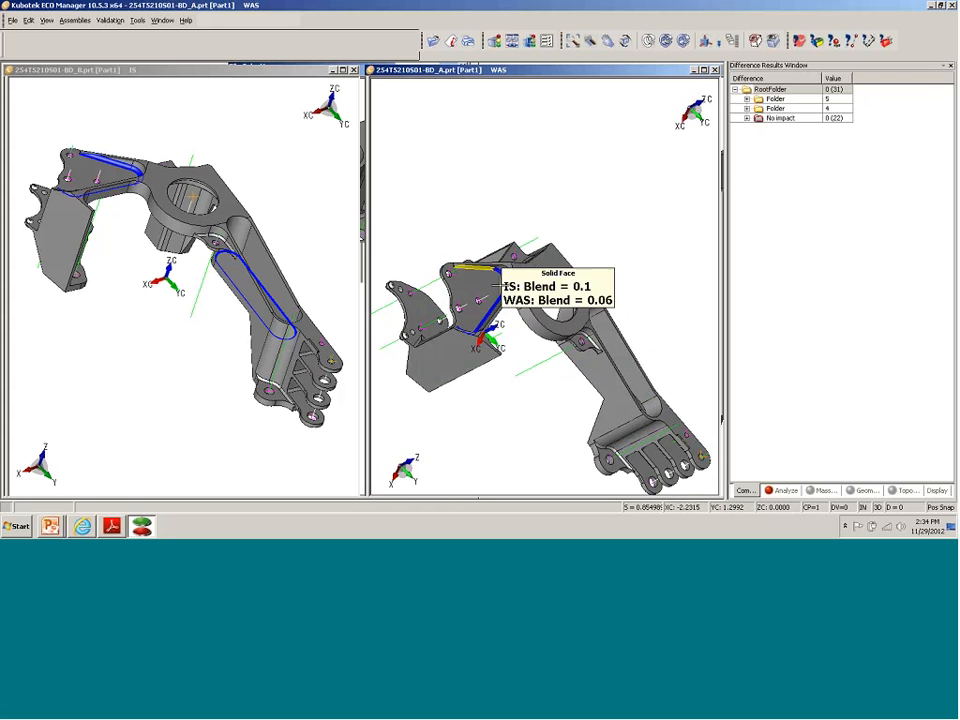
pyautogui.scroll(7, 445, 333)
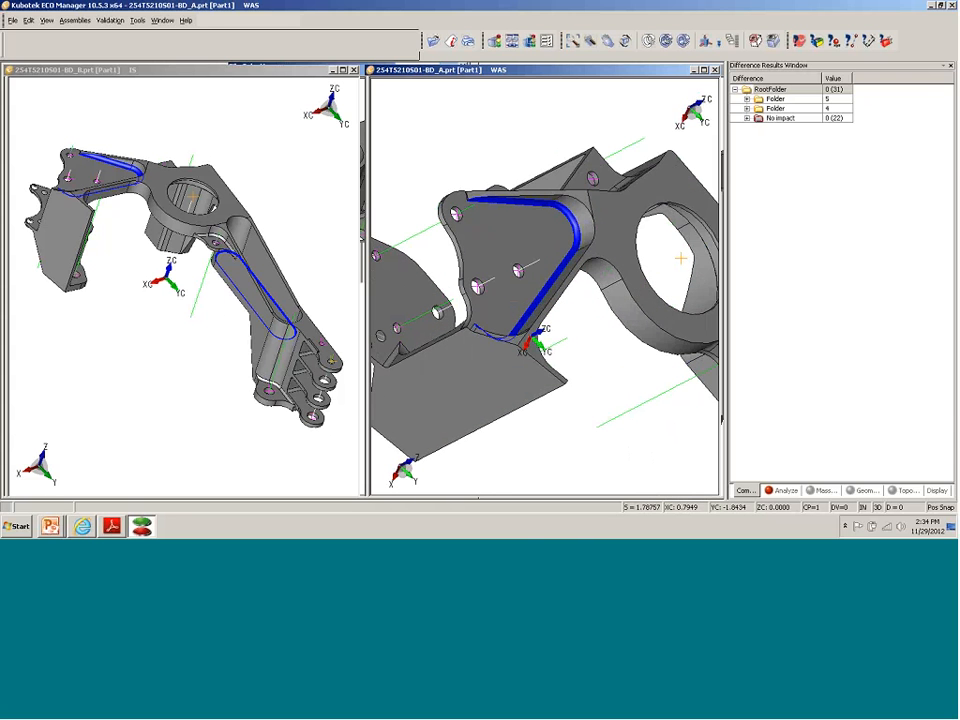
pyautogui.click(512, 41)
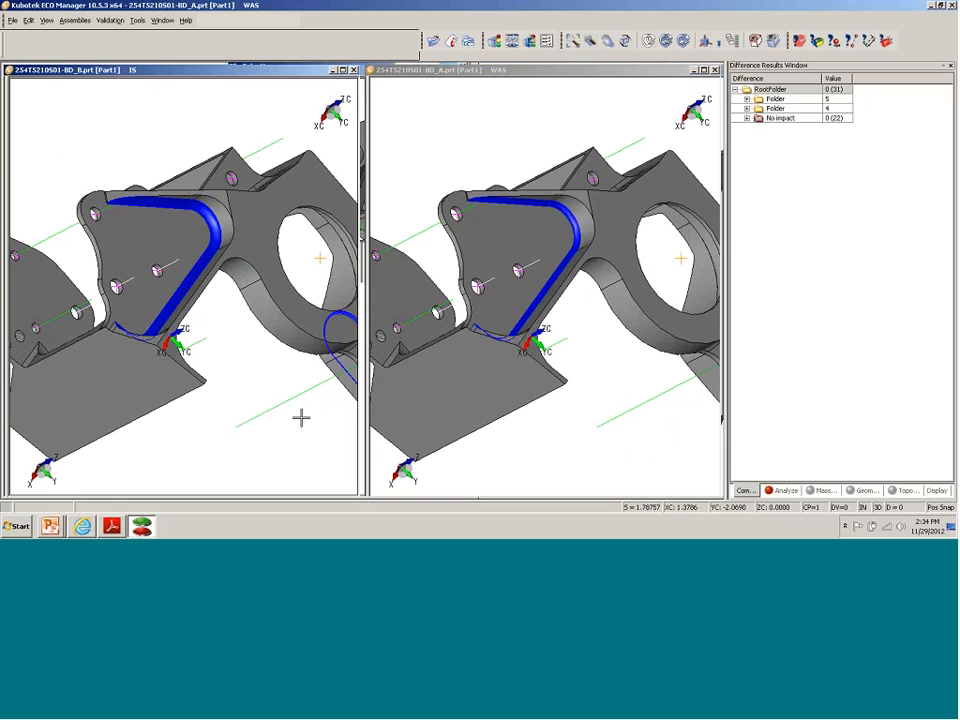
pyautogui.moveTo(291, 414); pyautogui.dragTo(147, 188, button='middle')
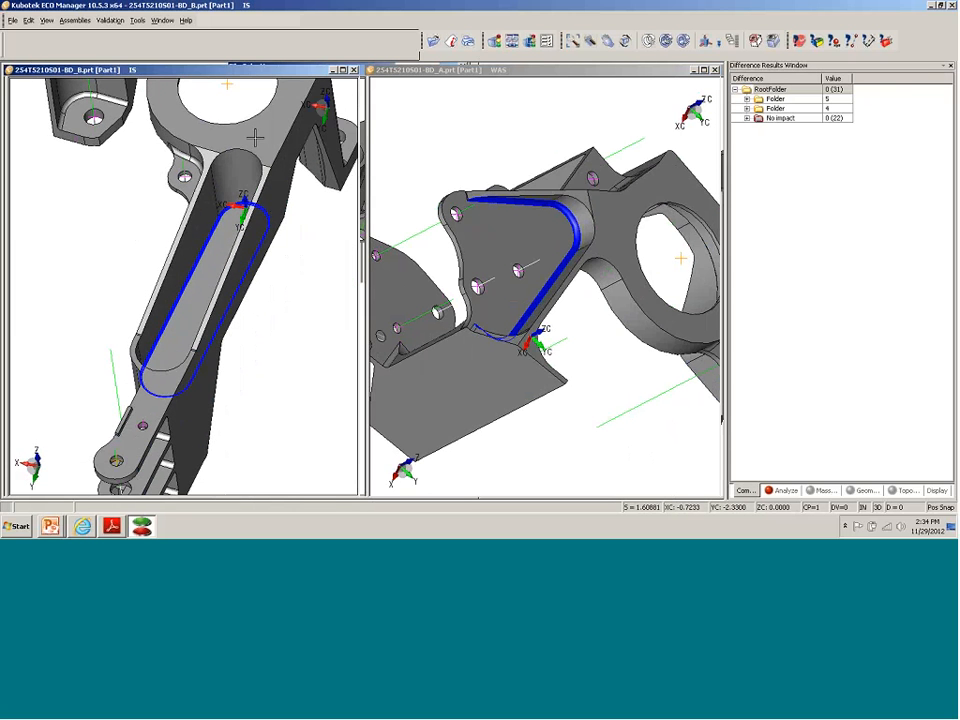
pyautogui.click(512, 41)
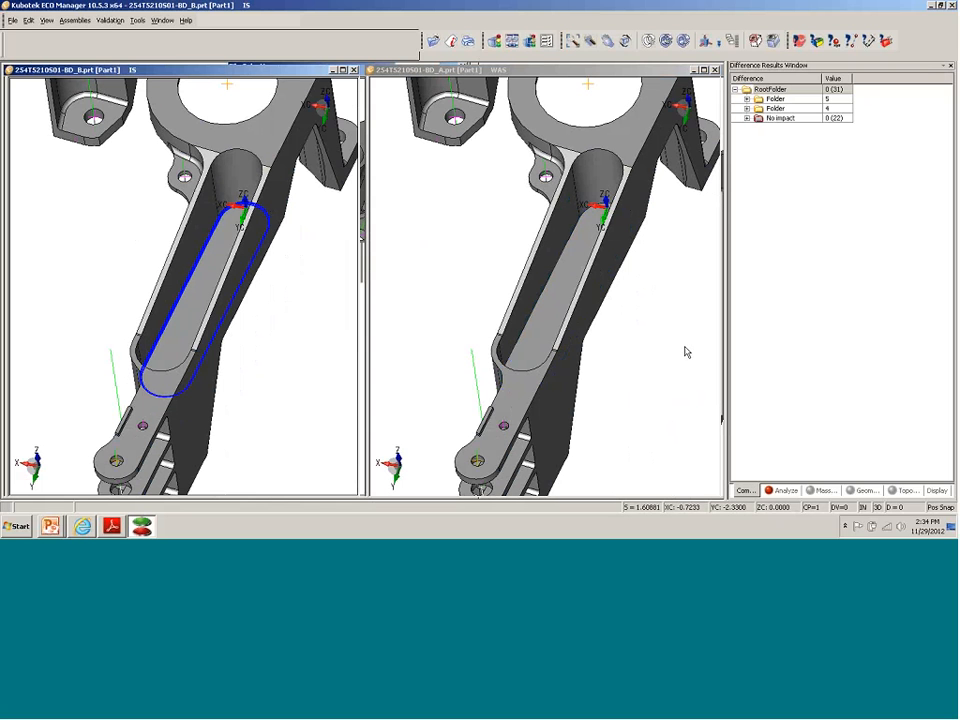
pyautogui.scroll(-4, 686, 352)
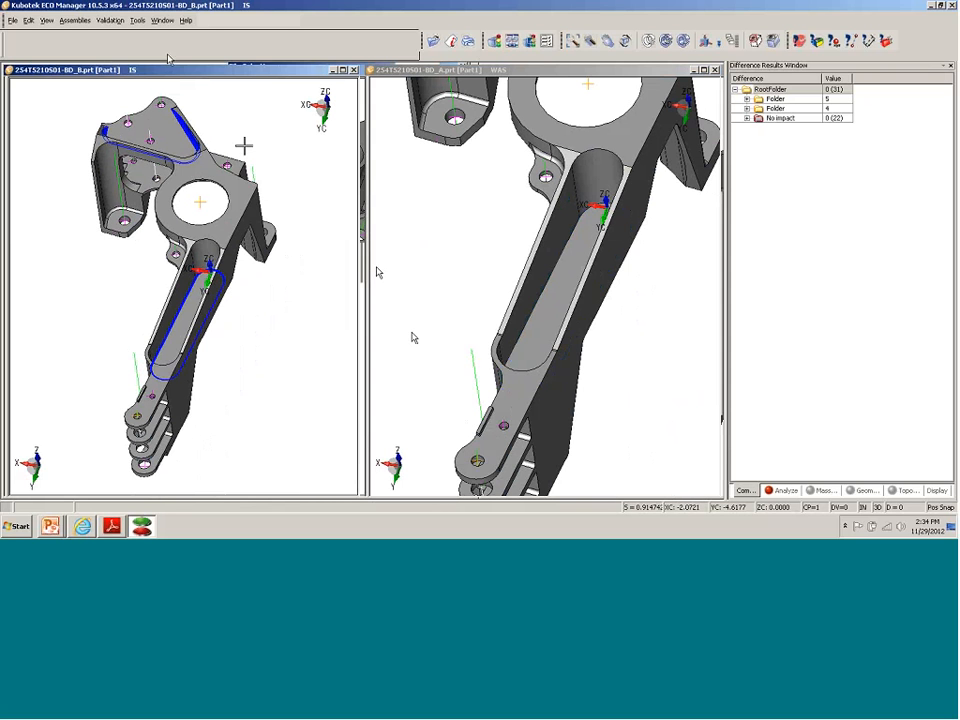
# - Set the report file type to PPT in the Report Options of the configuration
pyautogui.click(110, 20)
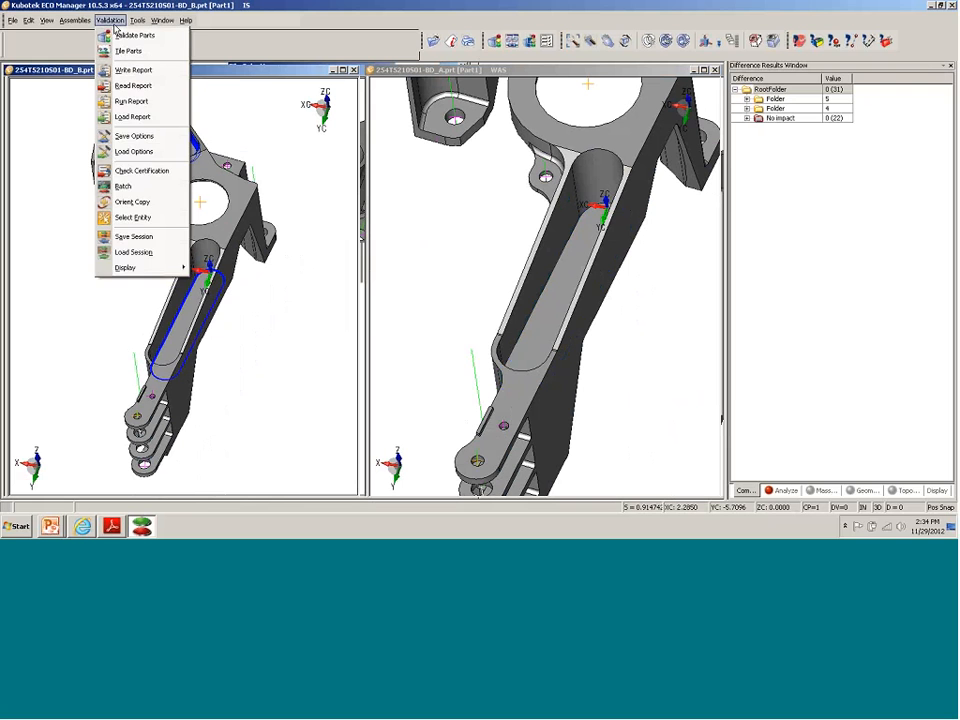
pyautogui.moveTo(148, 27)
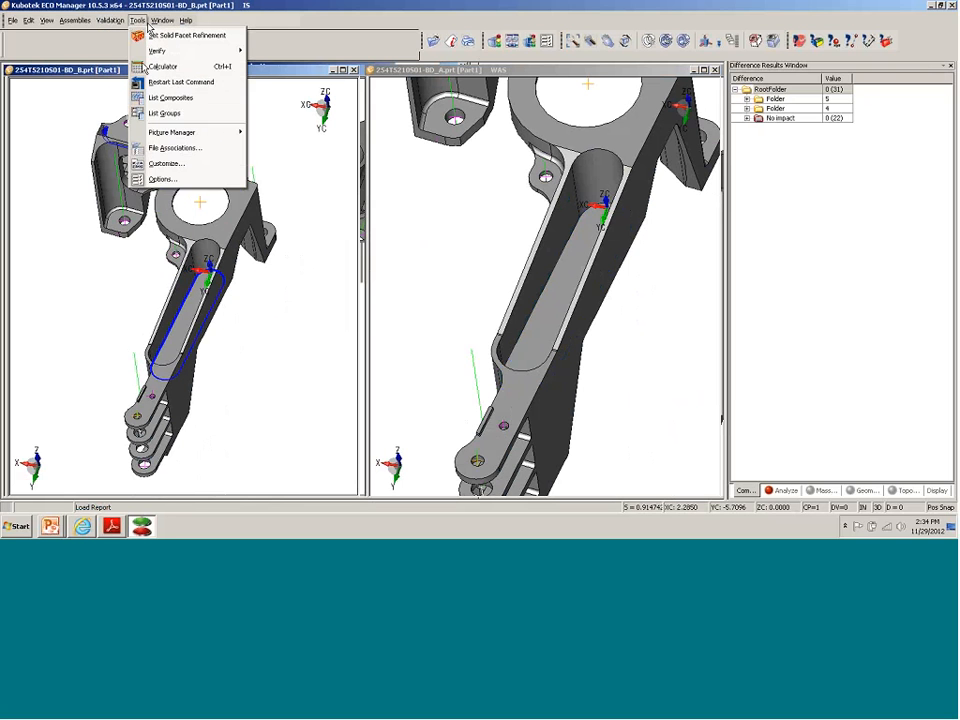
pyautogui.click(162, 184)
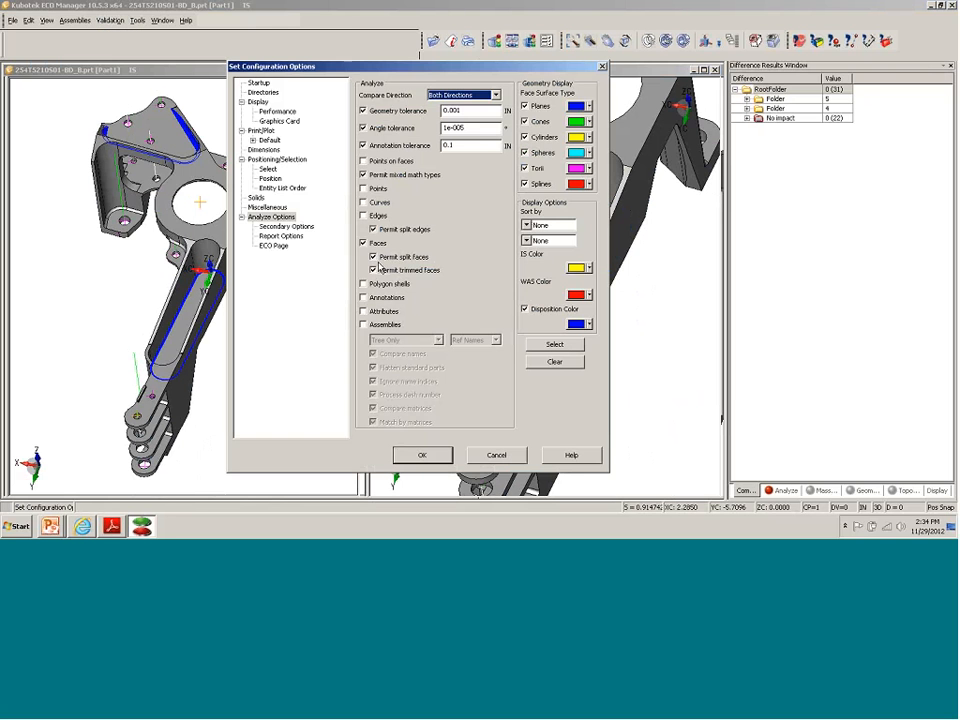
pyautogui.click(283, 237)
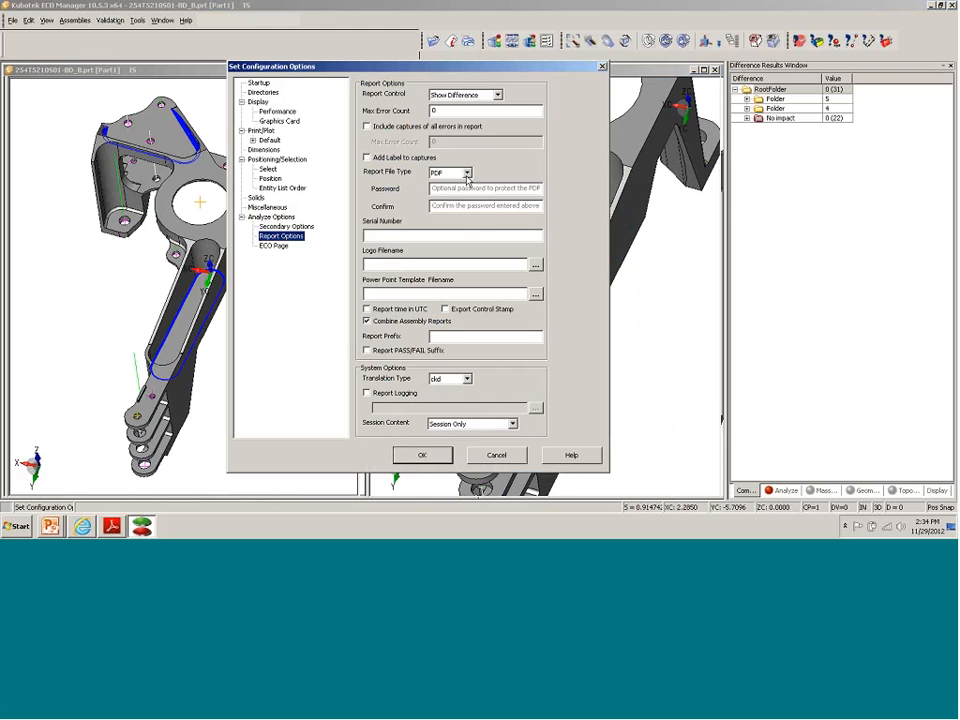
pyautogui.click(466, 173)
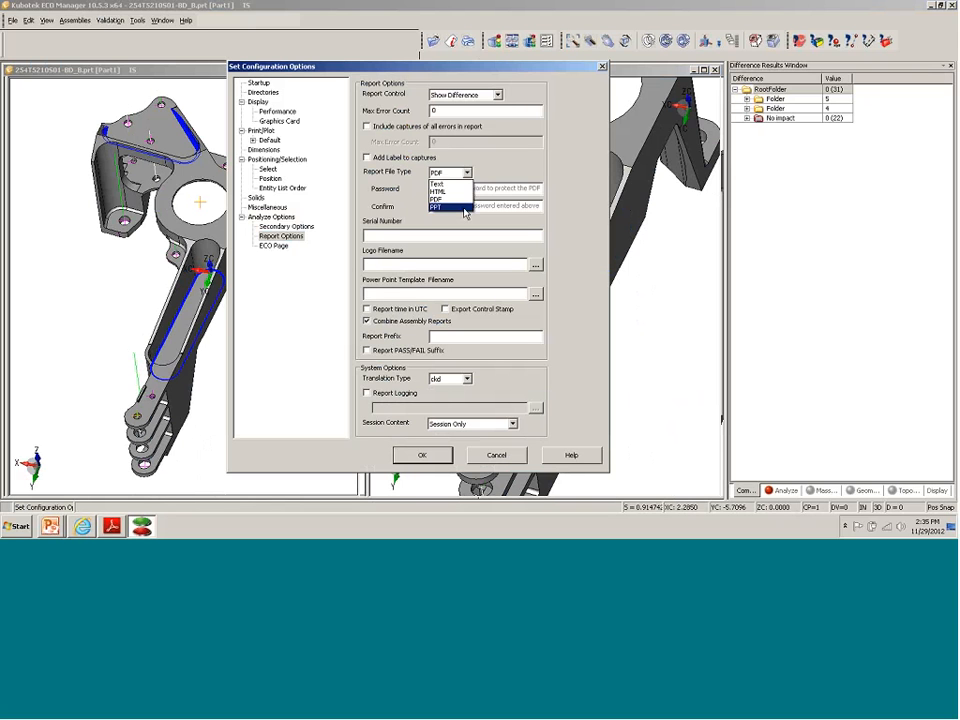
pyautogui.click(465, 208)
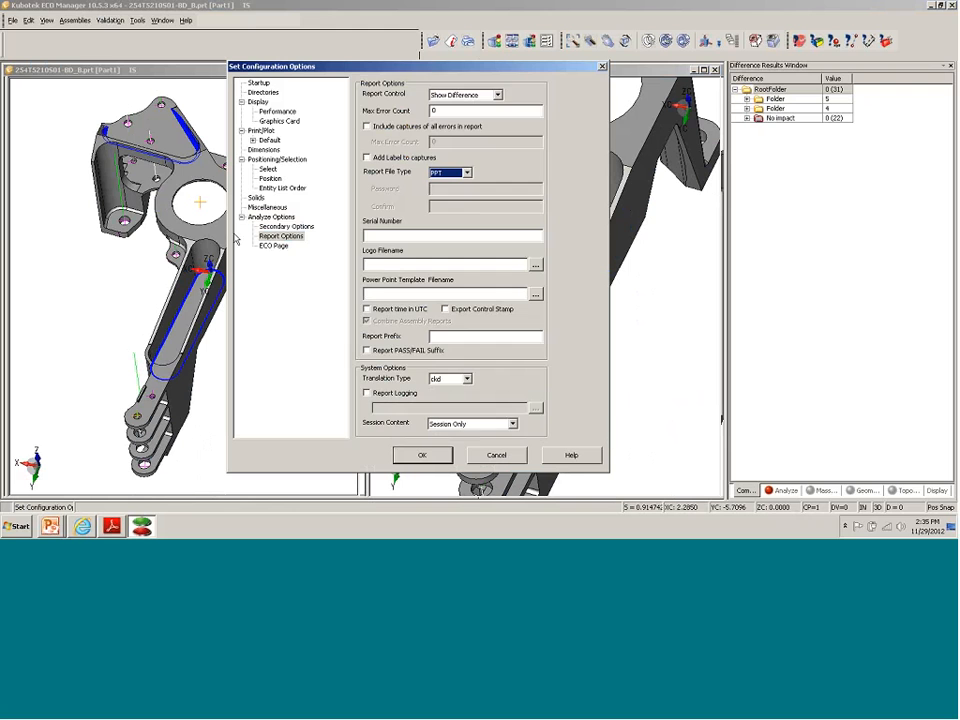
# - Append 1 to the Name value on the ECO Page and apply the configuration options
pyautogui.click(275, 246)
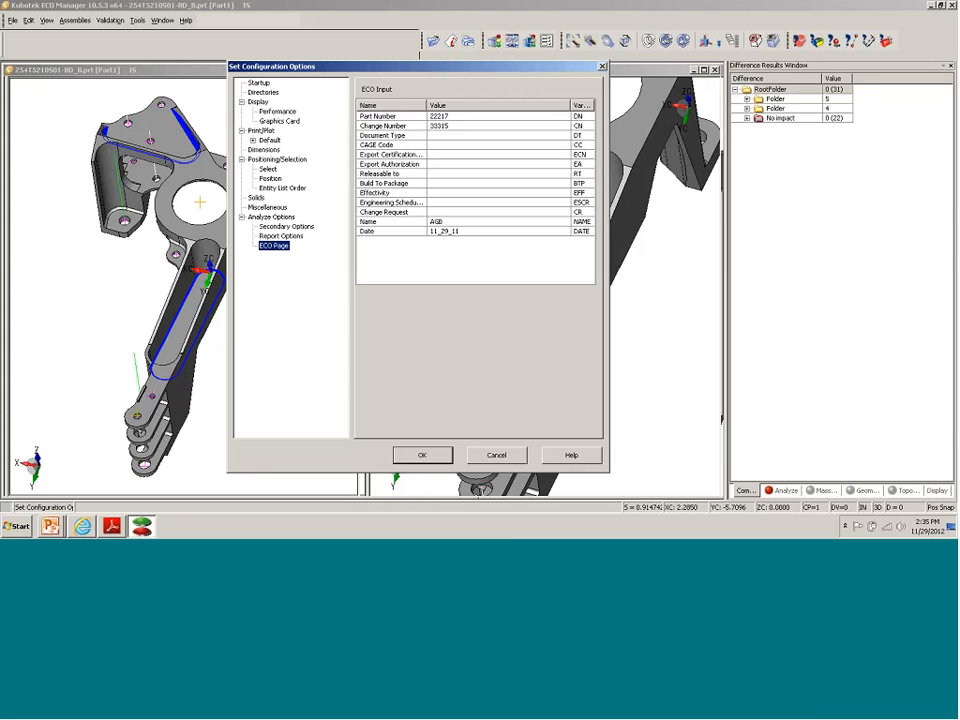
pyautogui.click(477, 222)
pyautogui.click(478, 223)
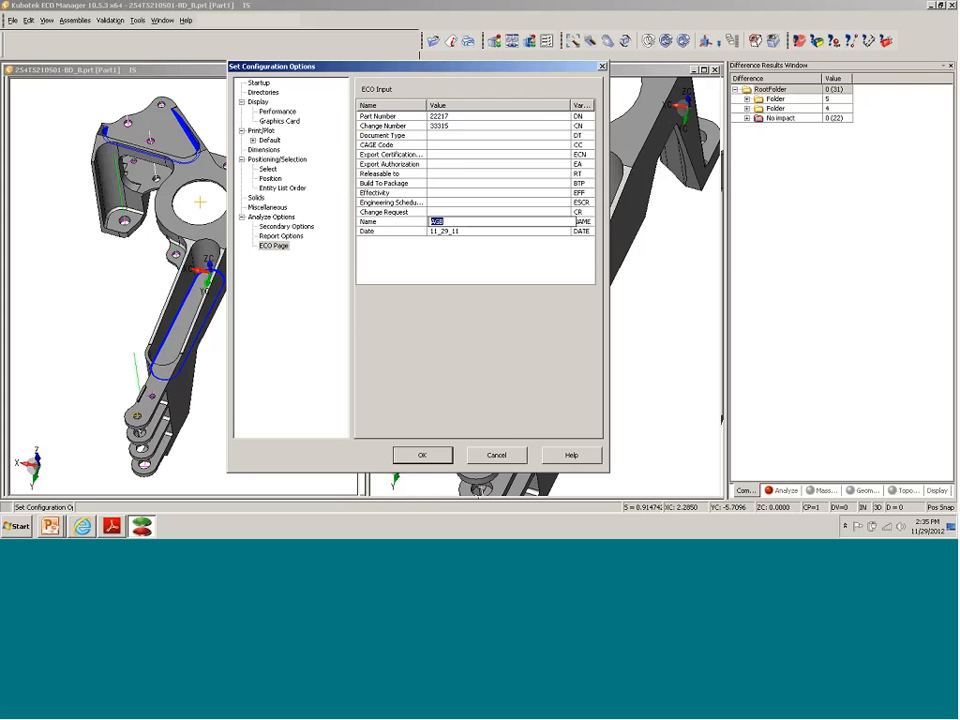
pyautogui.click(472, 224)
pyautogui.write('1')
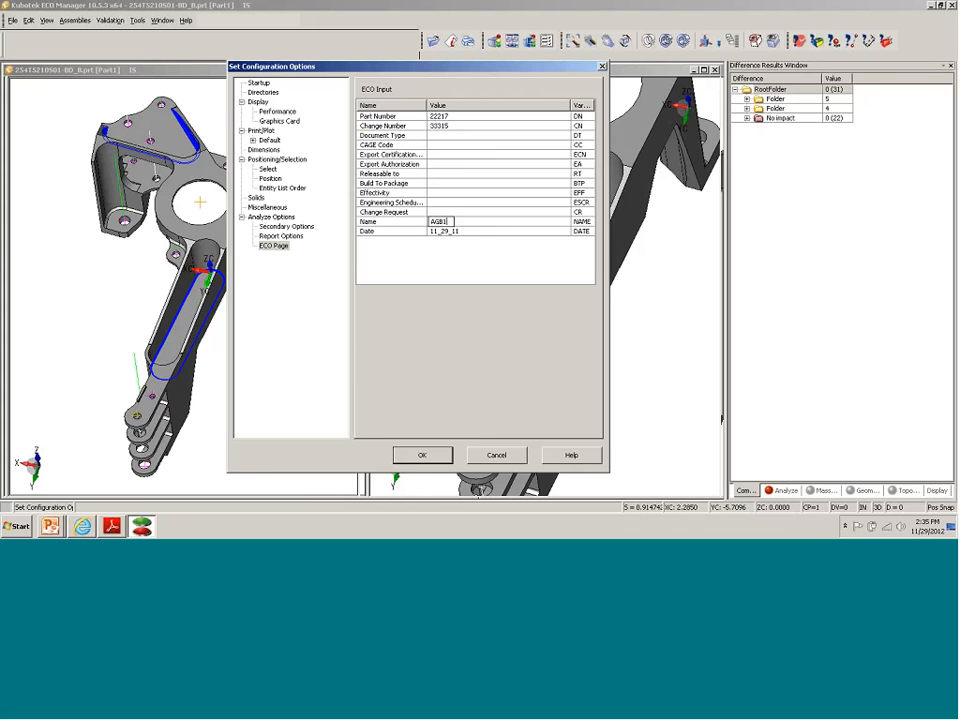
pyautogui.click(497, 231)
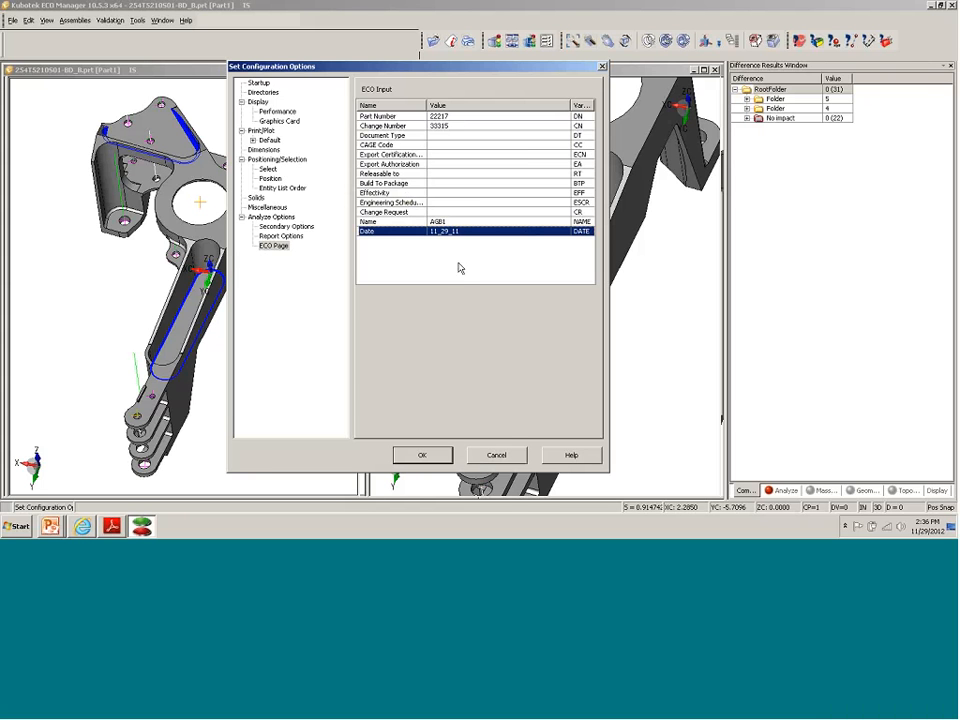
pyautogui.click(431, 457)
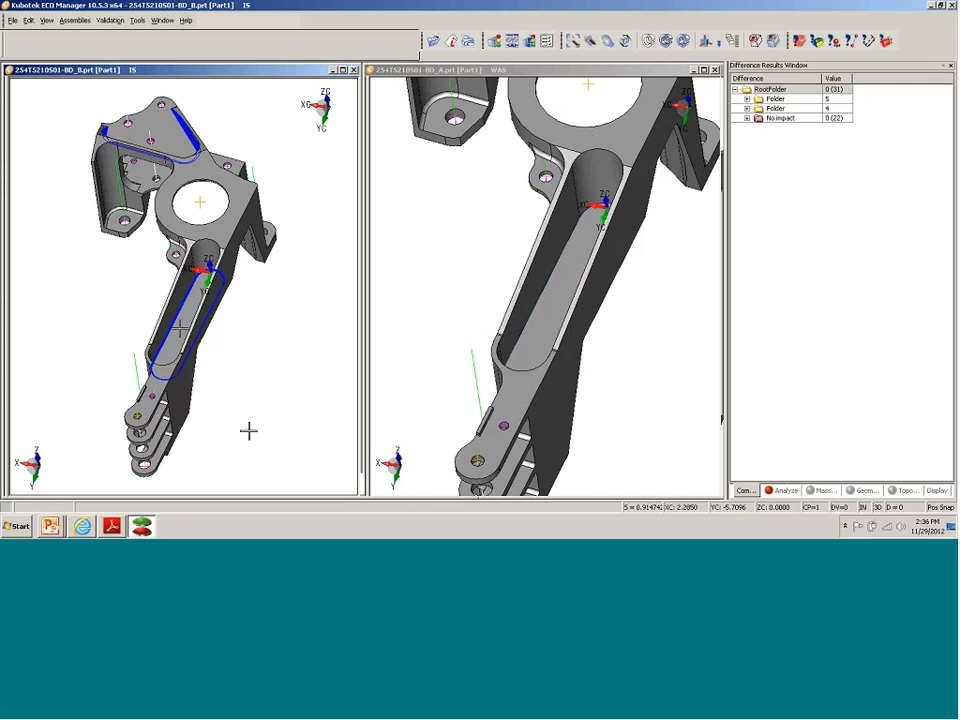
# - Orient the IS view for a close-up of the triangular pocket's blend and match the WAS view to it
pyautogui.moveTo(255, 424); pyautogui.dragTo(425, 245, button='right')
pyautogui.press('Escape')
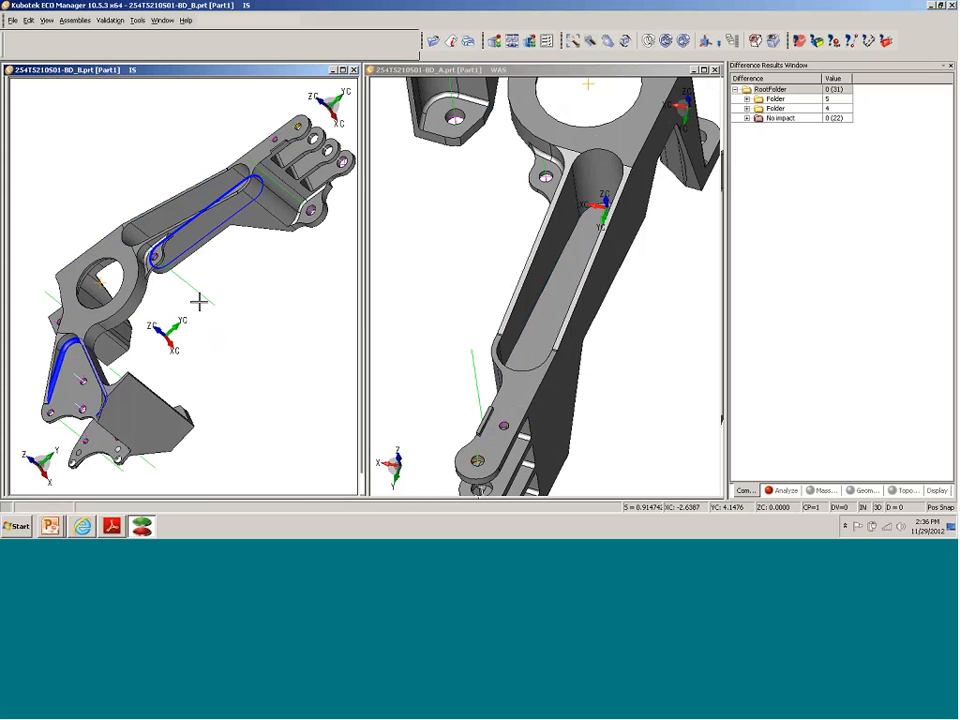
pyautogui.rightClick(199, 302)
pyautogui.click(247, 308)
pyautogui.moveTo(247, 308); pyautogui.dragTo(332, 227, button='middle')
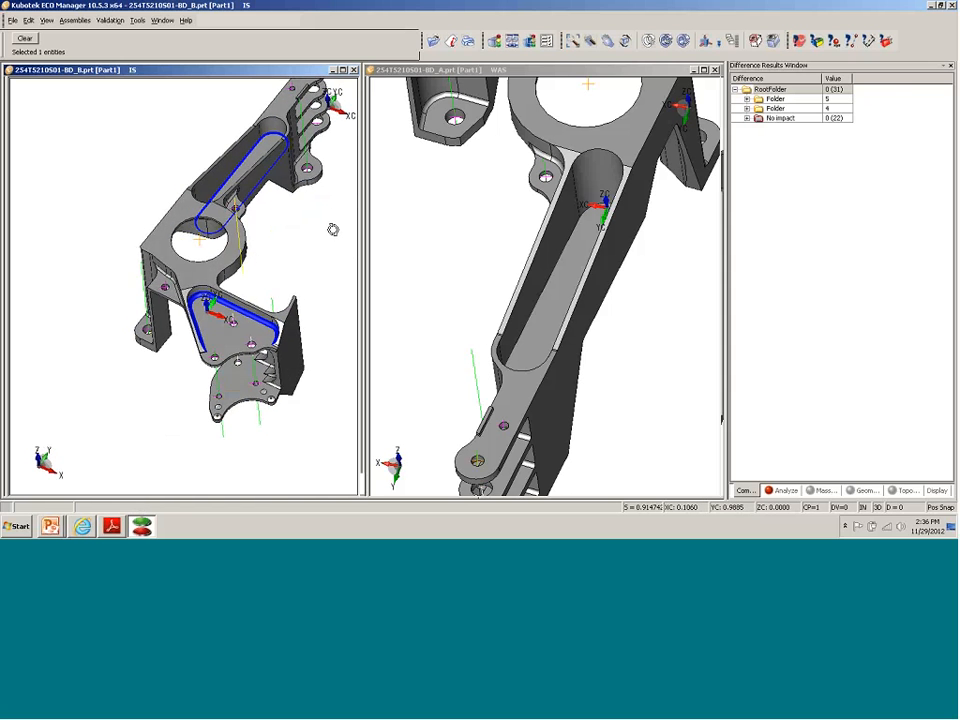
pyautogui.scroll(3, 228, 379)
pyautogui.scroll(2, 228, 379)
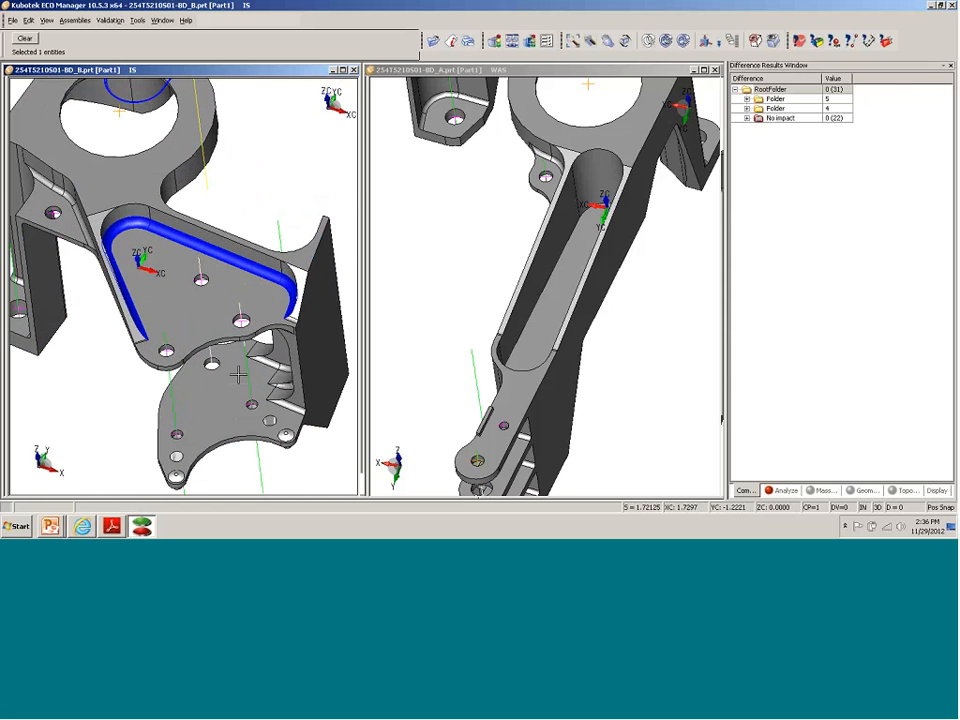
pyautogui.click(511, 40)
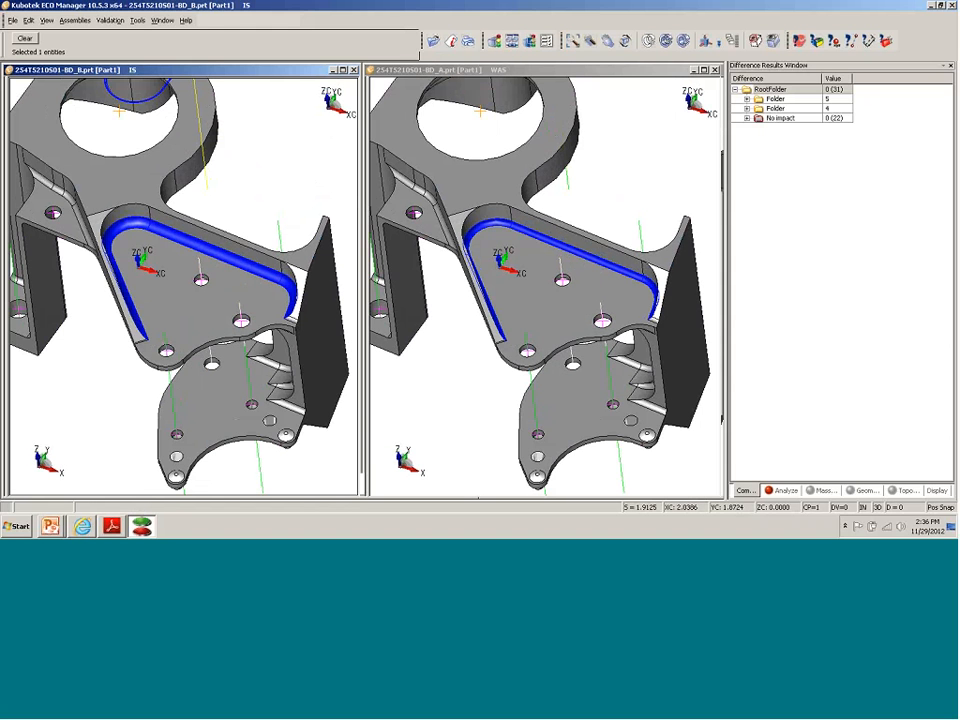
# - Turn off Disposition for the folder holding the pocket blend differences
pyautogui.click(798, 101)
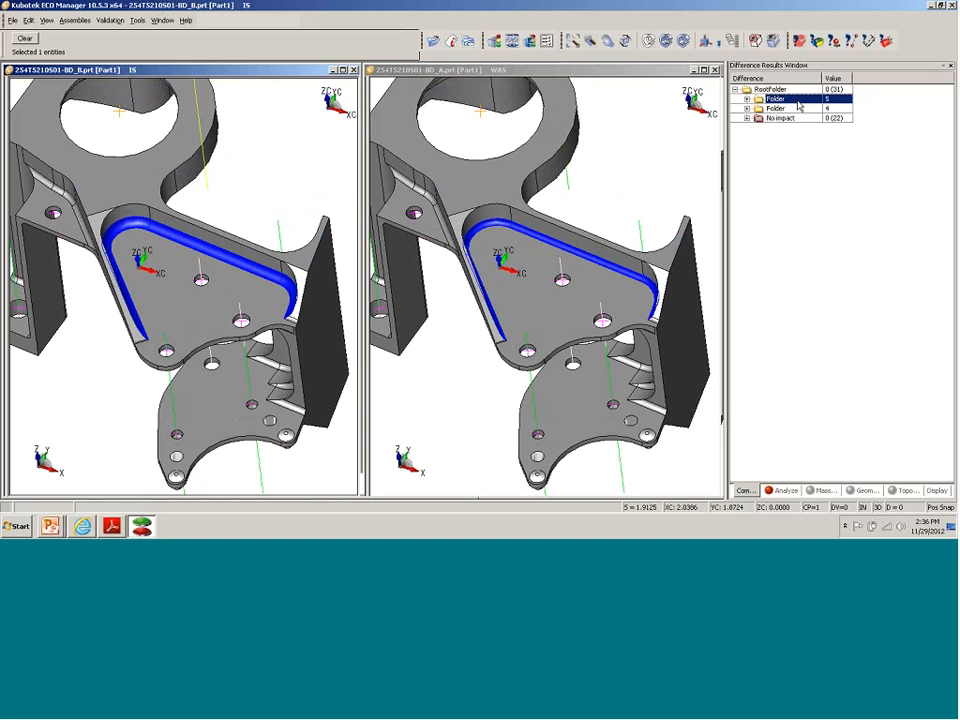
pyautogui.rightClick(799, 104)
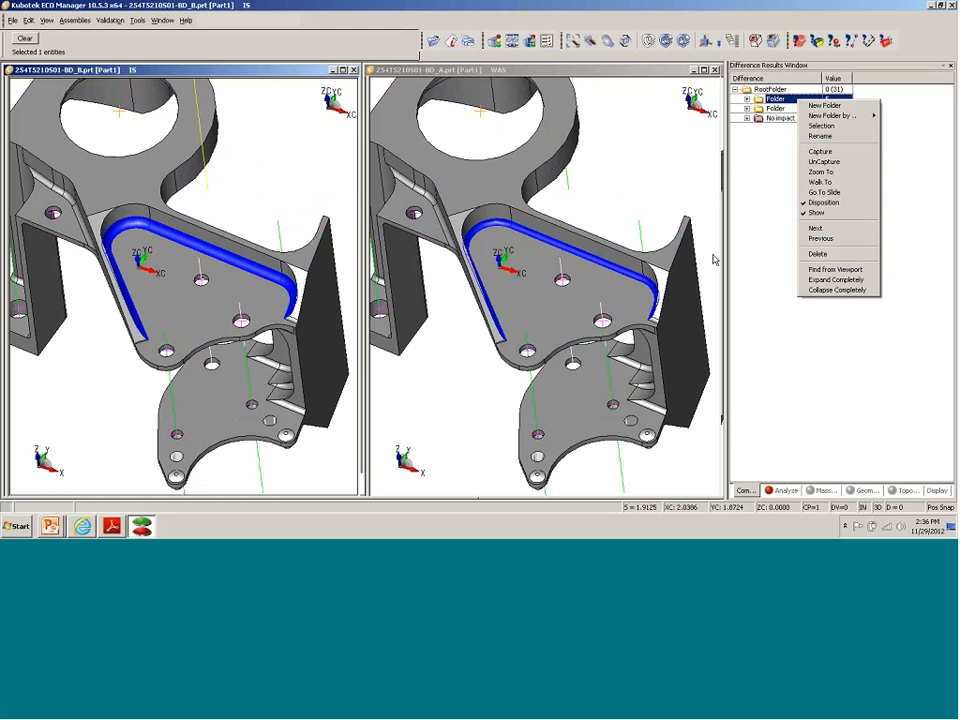
pyautogui.click(834, 203)
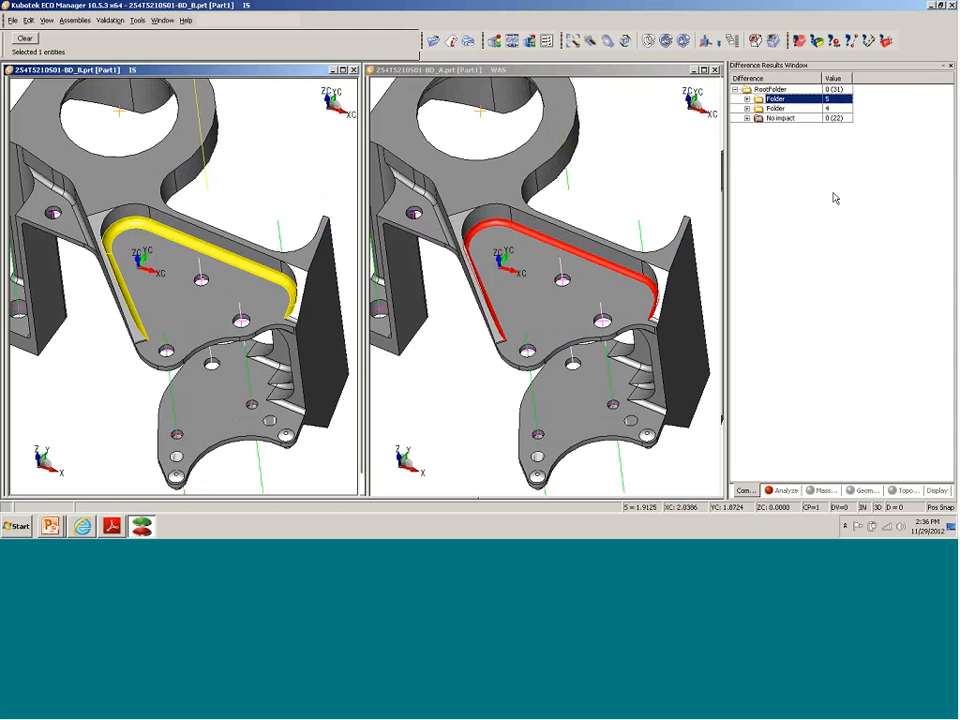
# - Capture the pocket blend folder into the web PowerPoint template, inserting it as slide number 1
pyautogui.rightClick(774, 99)
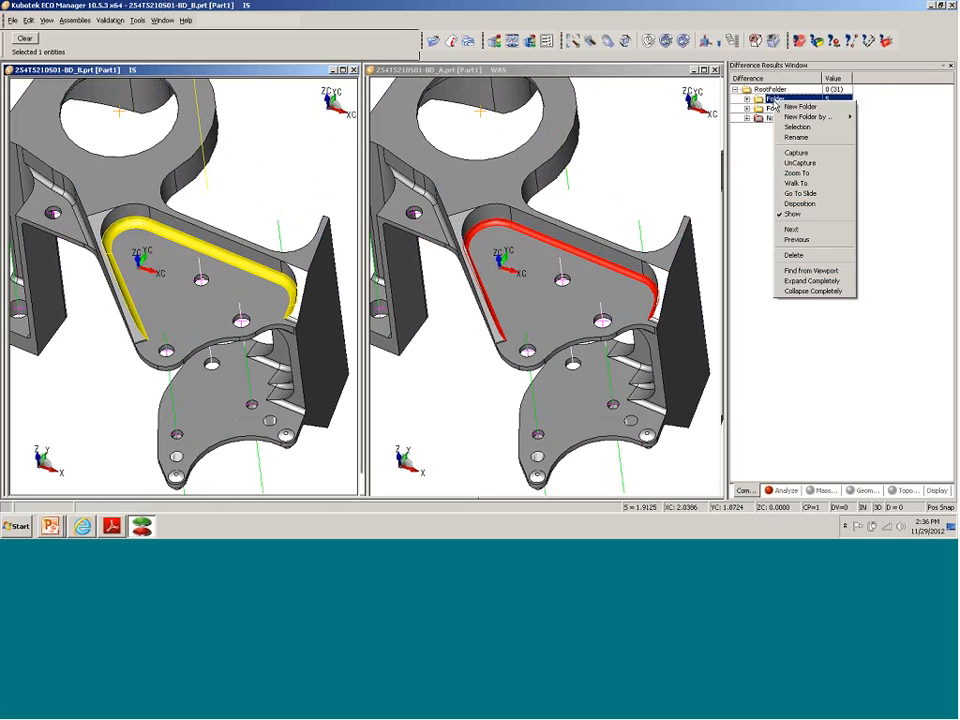
pyautogui.click(797, 153)
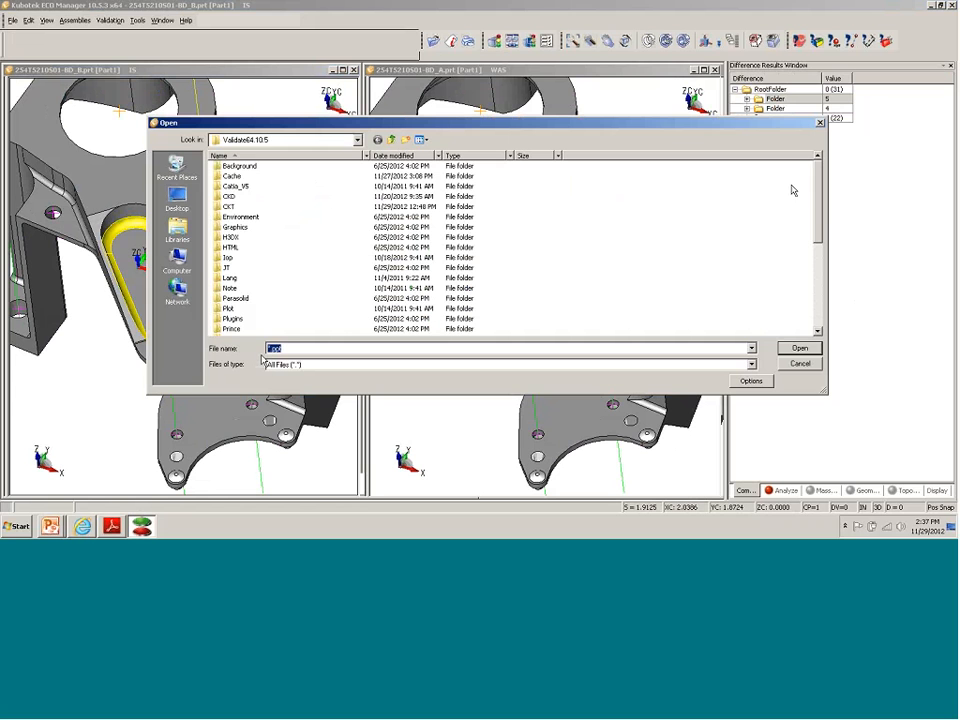
pyautogui.write('web')
pyautogui.click(796, 349)
pyautogui.click(518, 273)
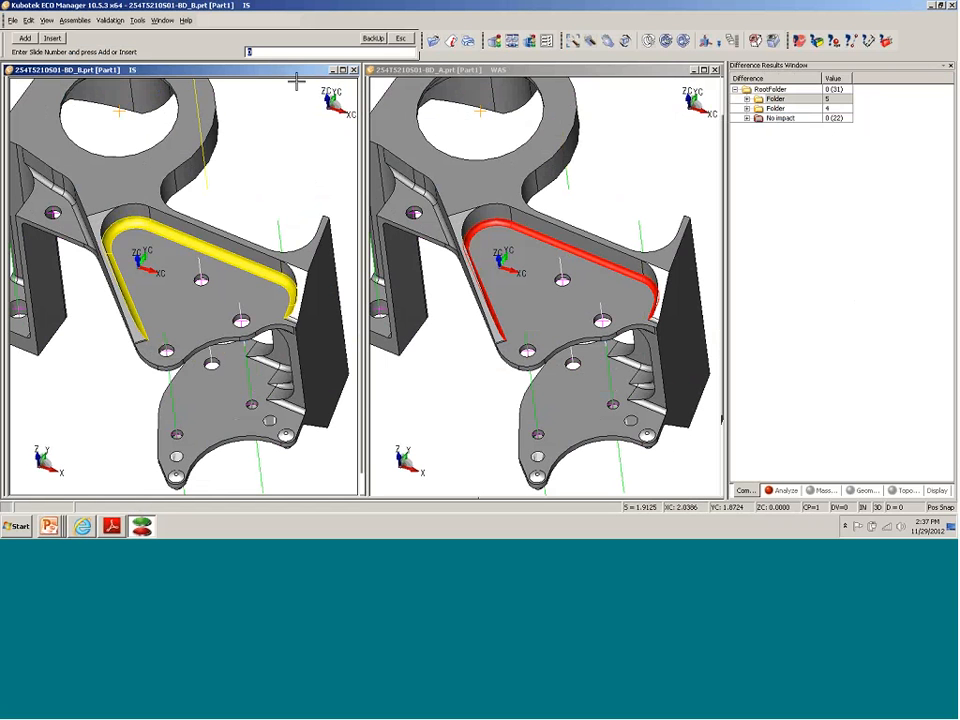
pyautogui.click(265, 54)
pyautogui.moveTo(265, 54); pyautogui.dragTo(246, 54)
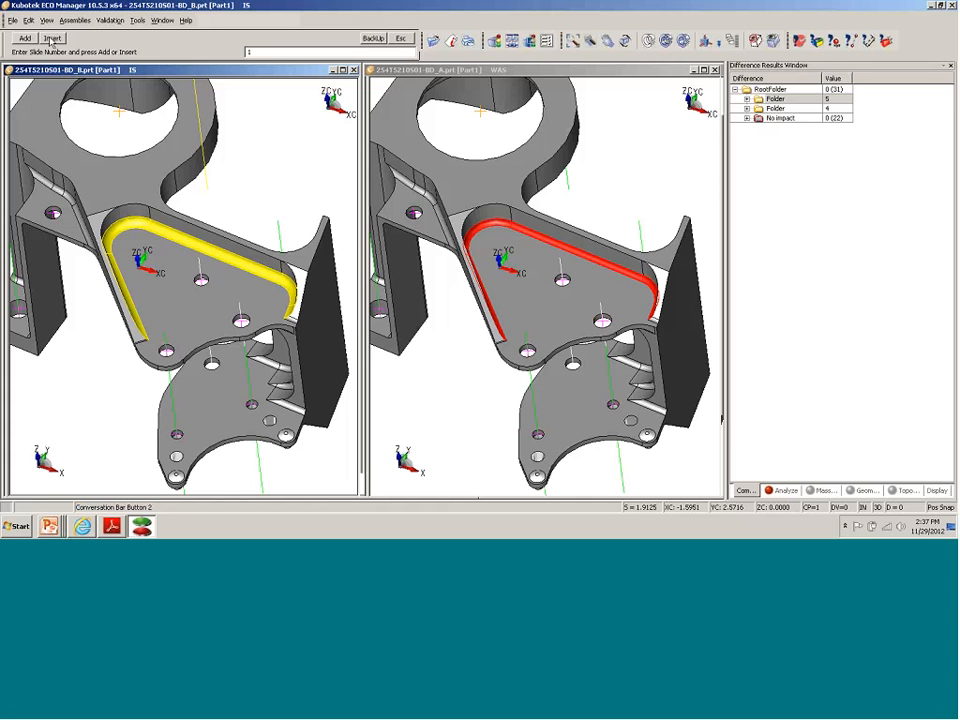
pyautogui.click(52, 38)
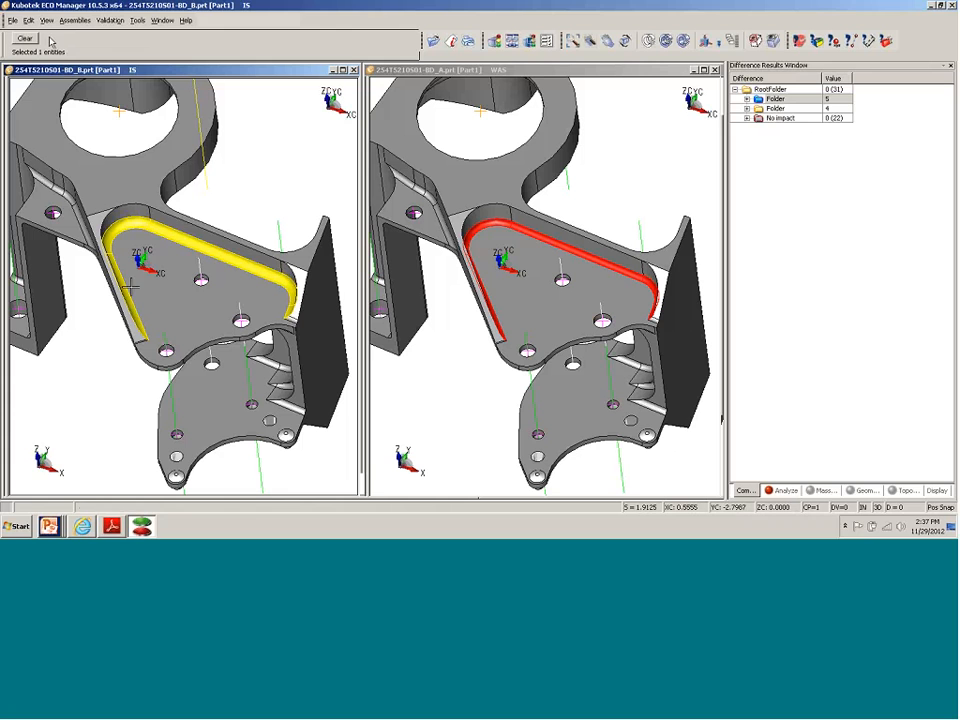
# - Switch to PowerPoint, review the Engineering Change Order cover and slide 1's IS and WAS images, and return to ECO Manager
pyautogui.click(48, 525)
pyautogui.click(78, 499)
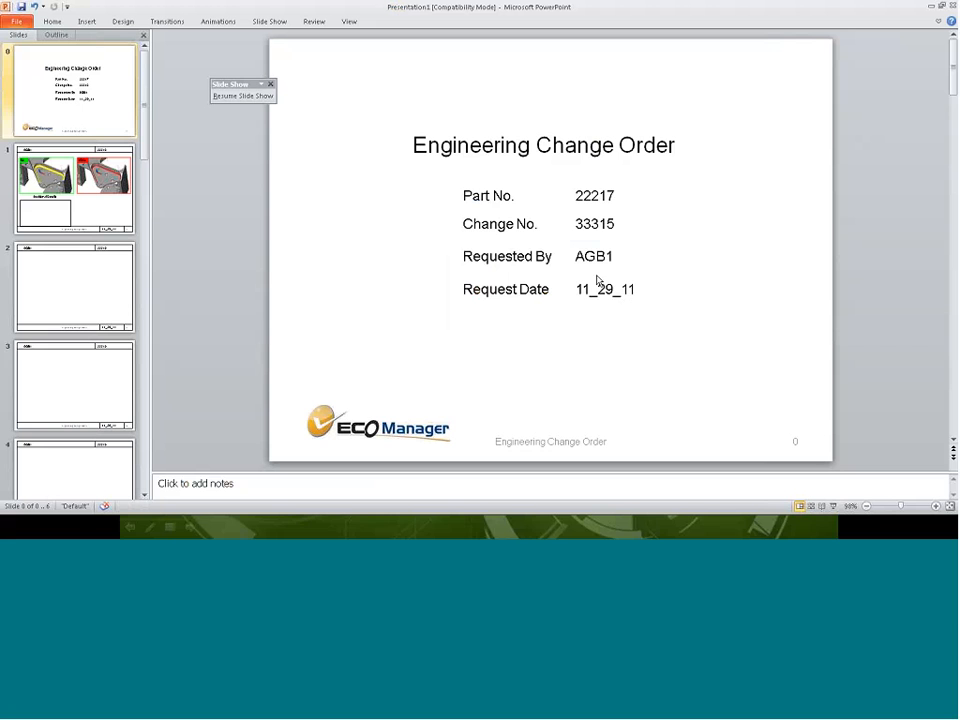
pyautogui.scroll(-1, 681, 258)
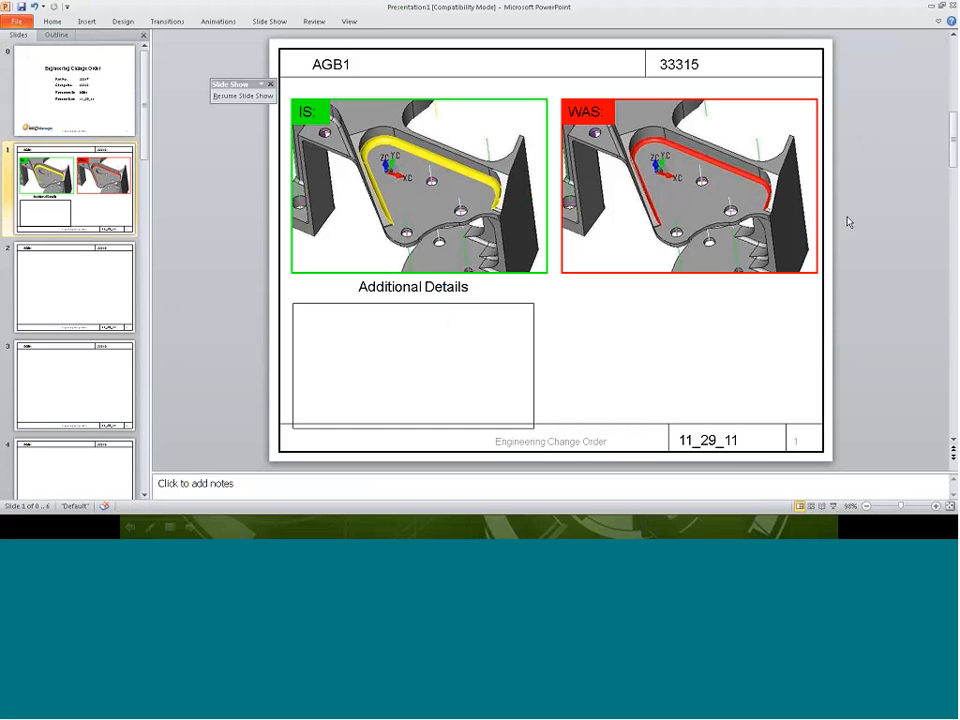
pyautogui.click(931, 7)
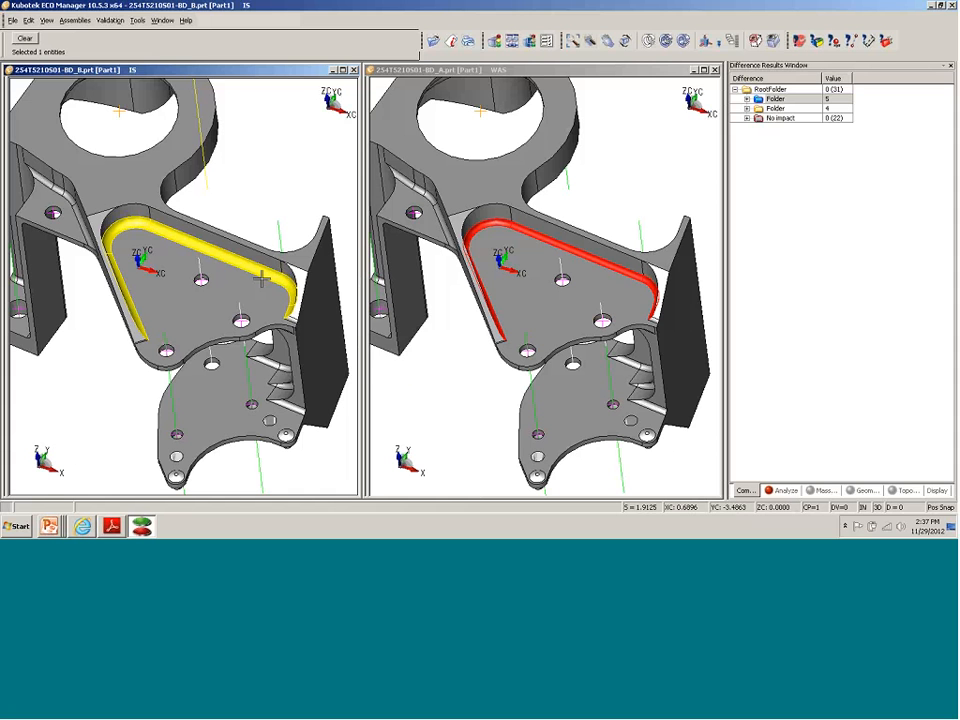
# - Capture the IS pocket blend face's difference callout and insert it on slide number 1
pyautogui.moveTo(256, 270)
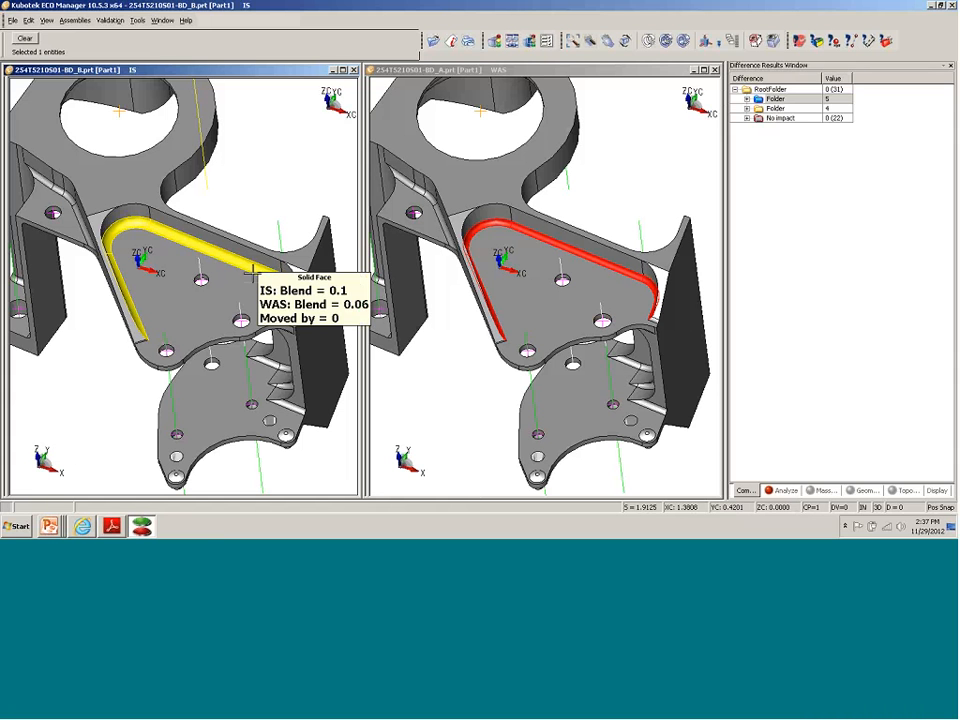
pyautogui.moveTo(213, 252)
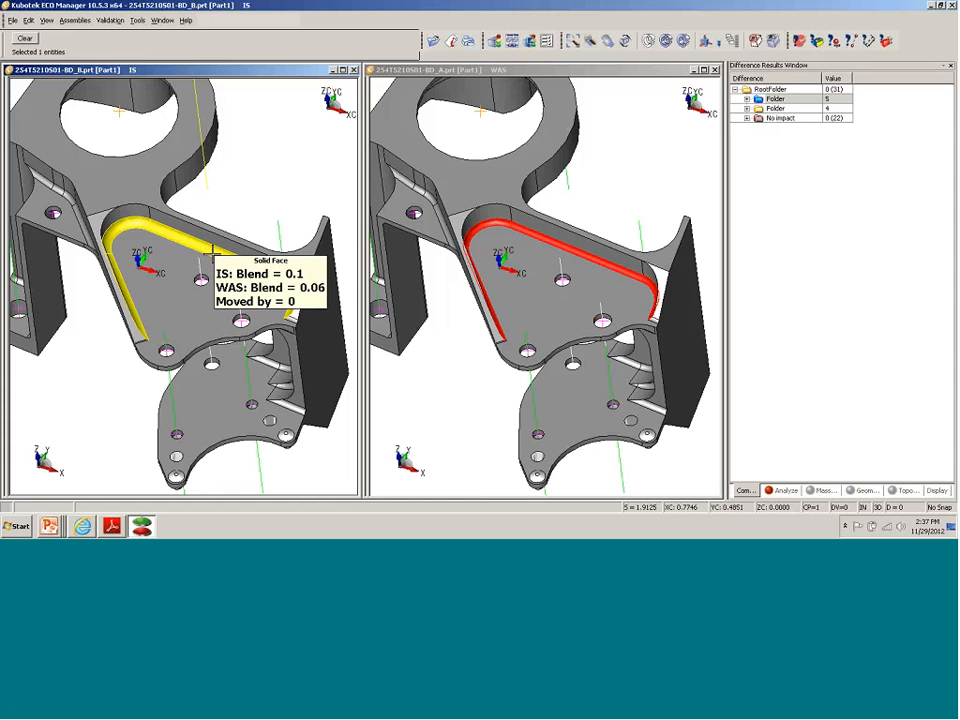
pyautogui.rightClick(213, 253)
pyautogui.click(228, 260)
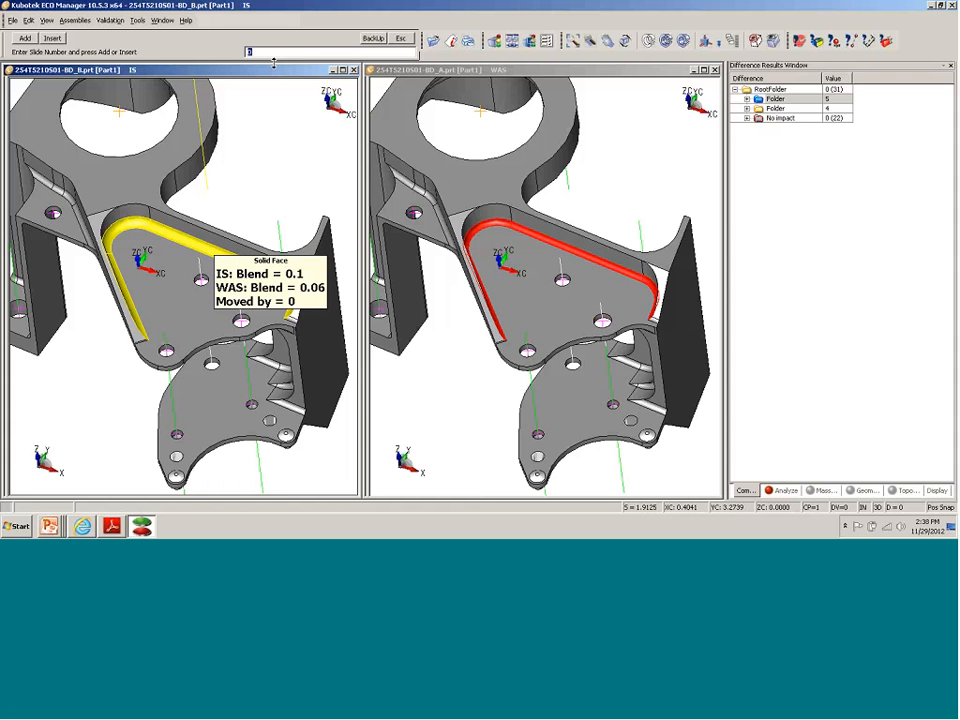
pyautogui.click(54, 39)
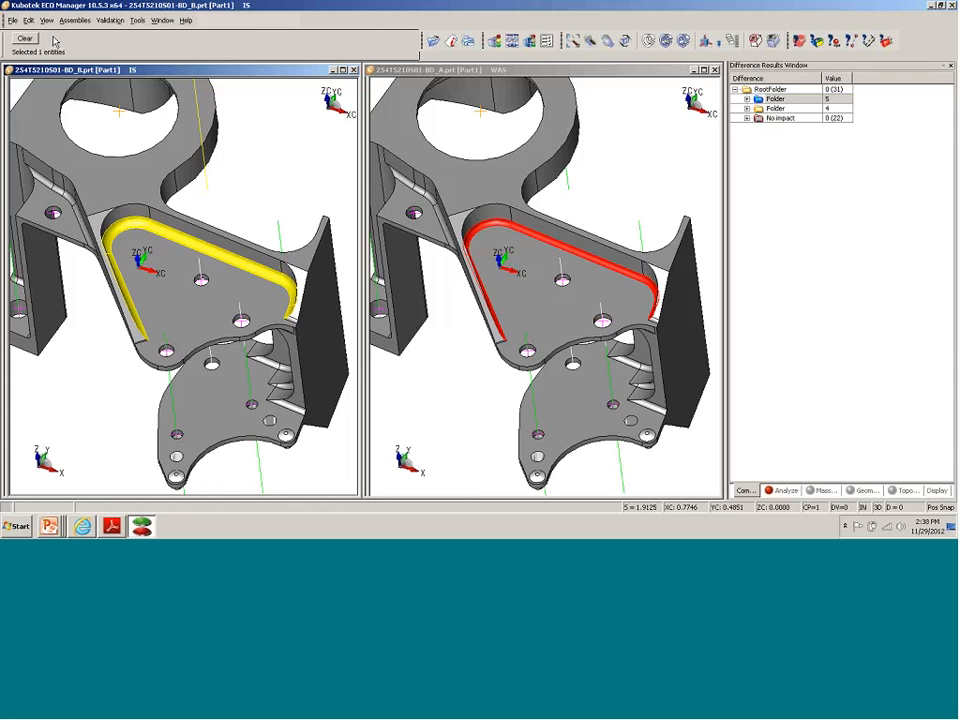
# - Switch to the Engineering Change Order in PowerPoint, move slide 1's Solid Face callout above the highlighted blend, and return to ECO Manager
pyautogui.click(49, 526)
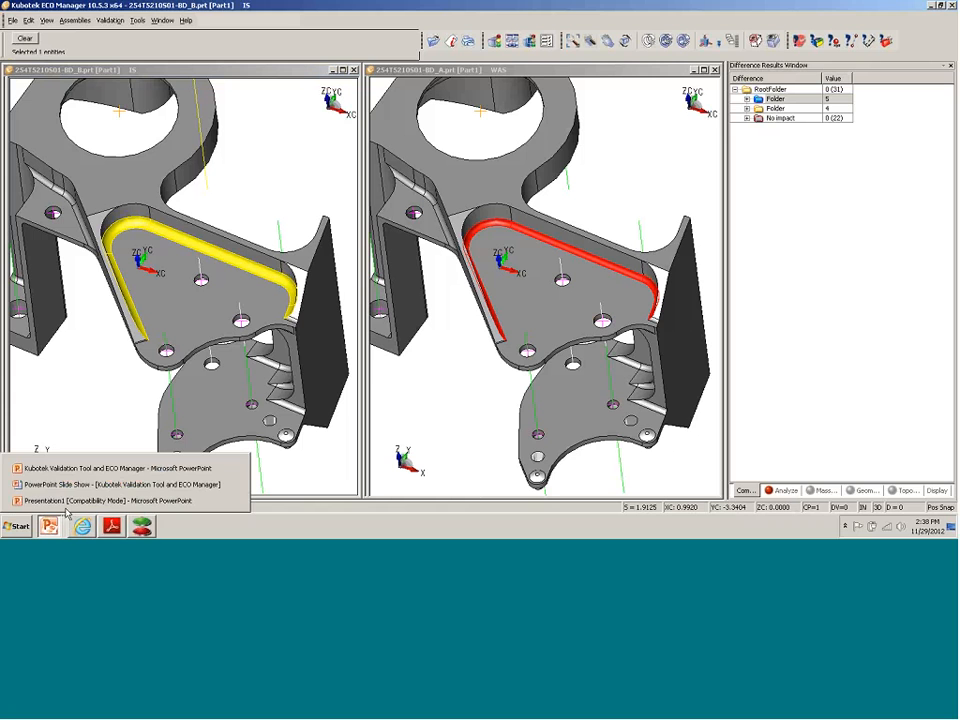
pyautogui.click(80, 503)
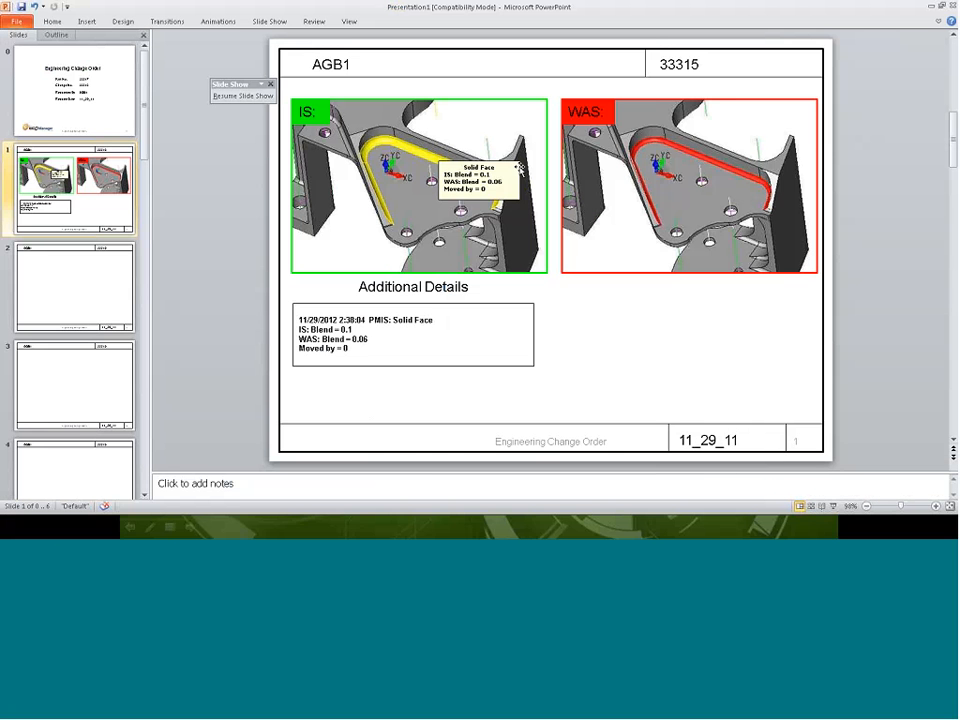
pyautogui.click(512, 162)
pyautogui.moveTo(512, 162); pyautogui.dragTo(499, 118)
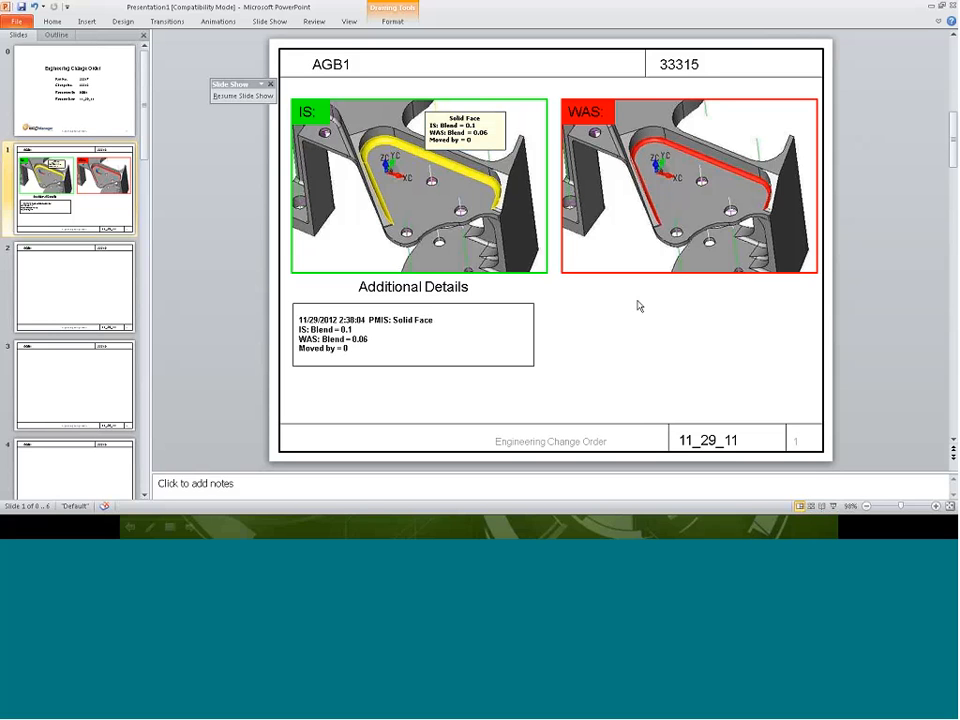
pyautogui.click(720, 411)
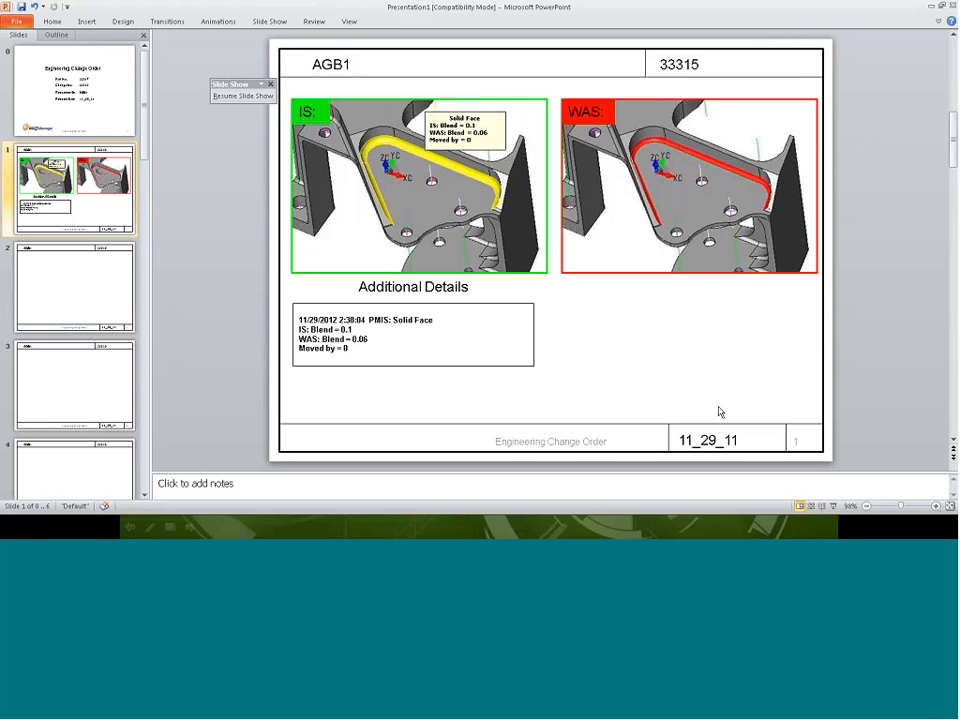
pyautogui.click(931, 6)
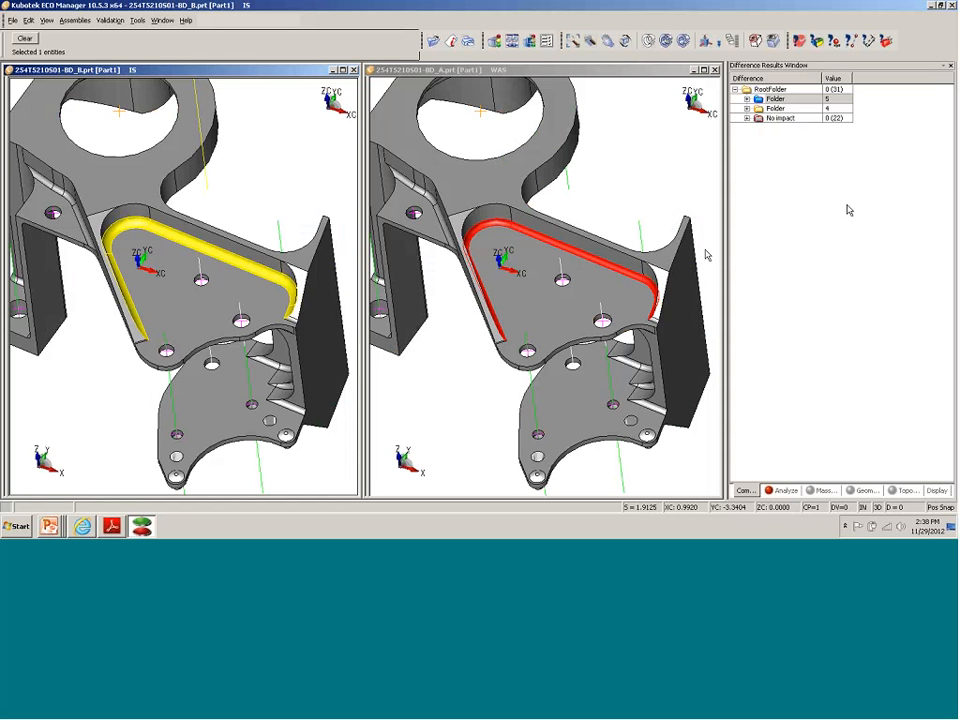
# - Clear the entity selection and open the Examine View, positioning its window over the model views
pyautogui.click(25, 38)
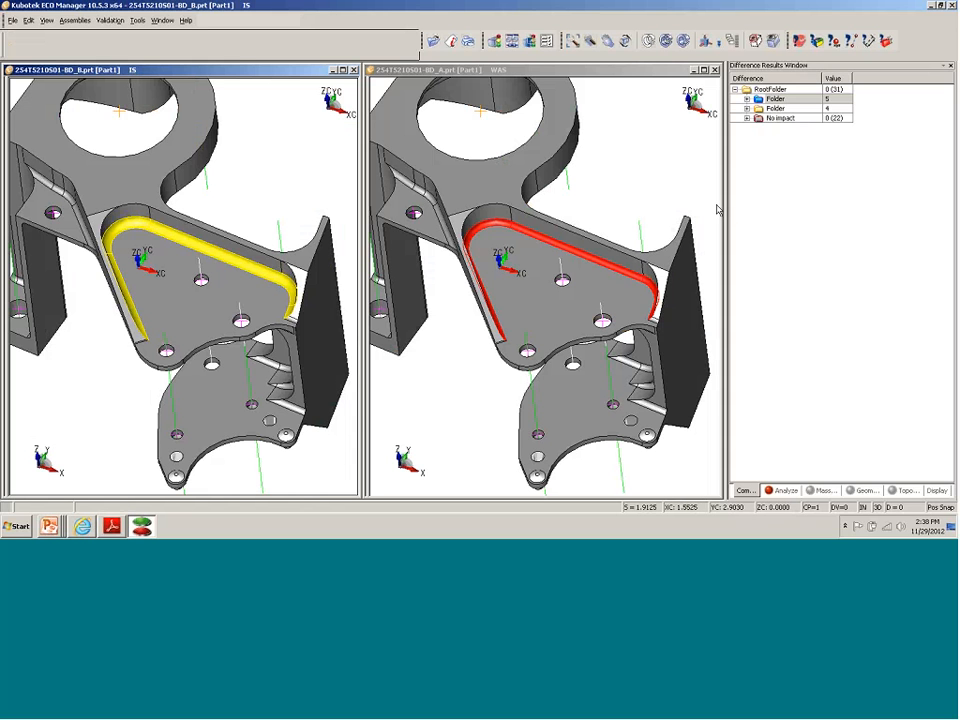
pyautogui.click(530, 41)
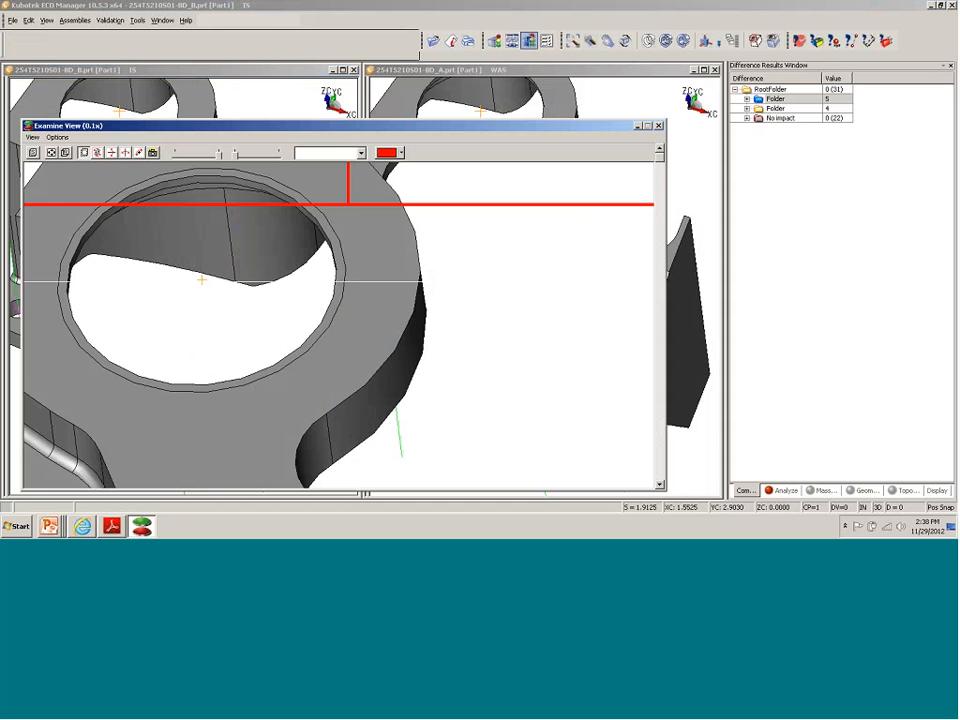
pyautogui.moveTo(420, 126); pyautogui.dragTo(468, 65)
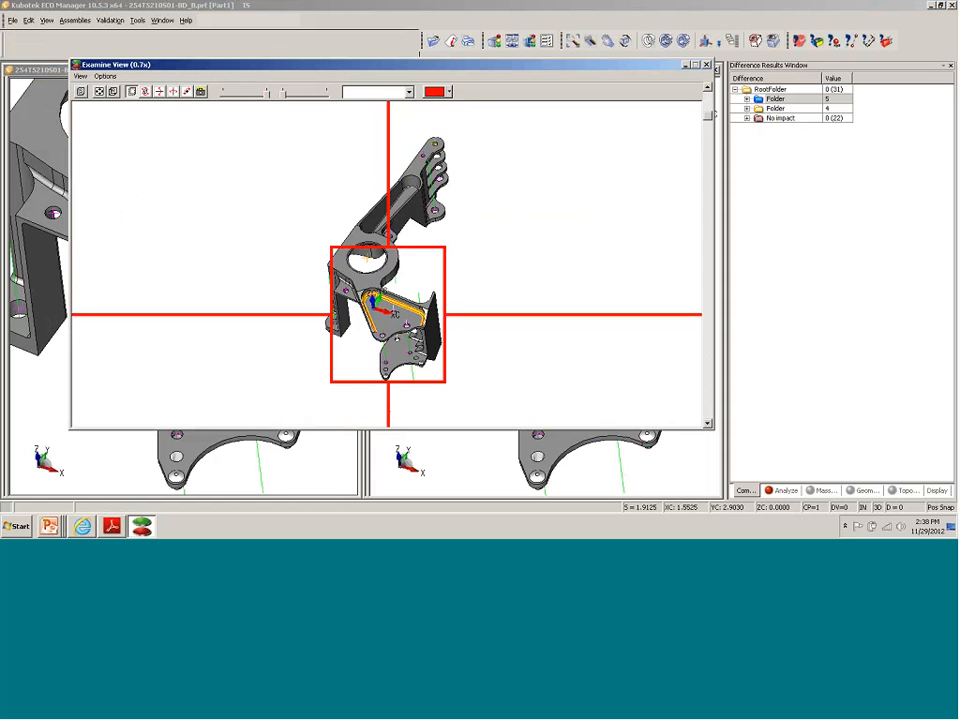
# - Examine the overlaid IS and WAS blends closely where they end at the triangular pocket's lower corner
pyautogui.scroll(3, 389, 336)
pyautogui.click(379, 369)
pyautogui.scroll(4, 385, 305)
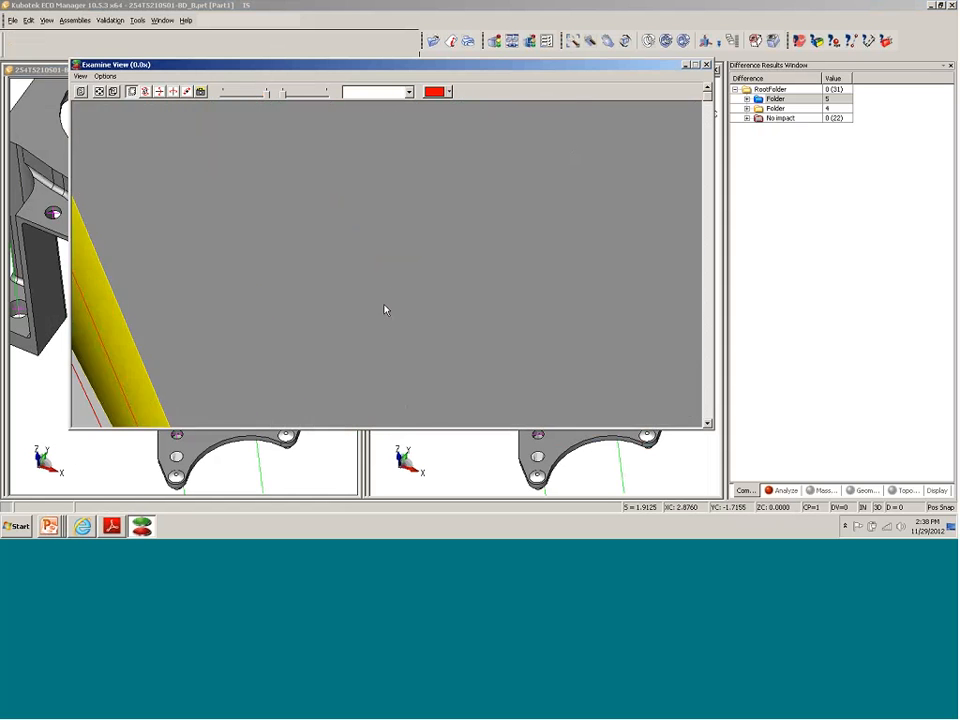
pyautogui.scroll(-3, 384, 310)
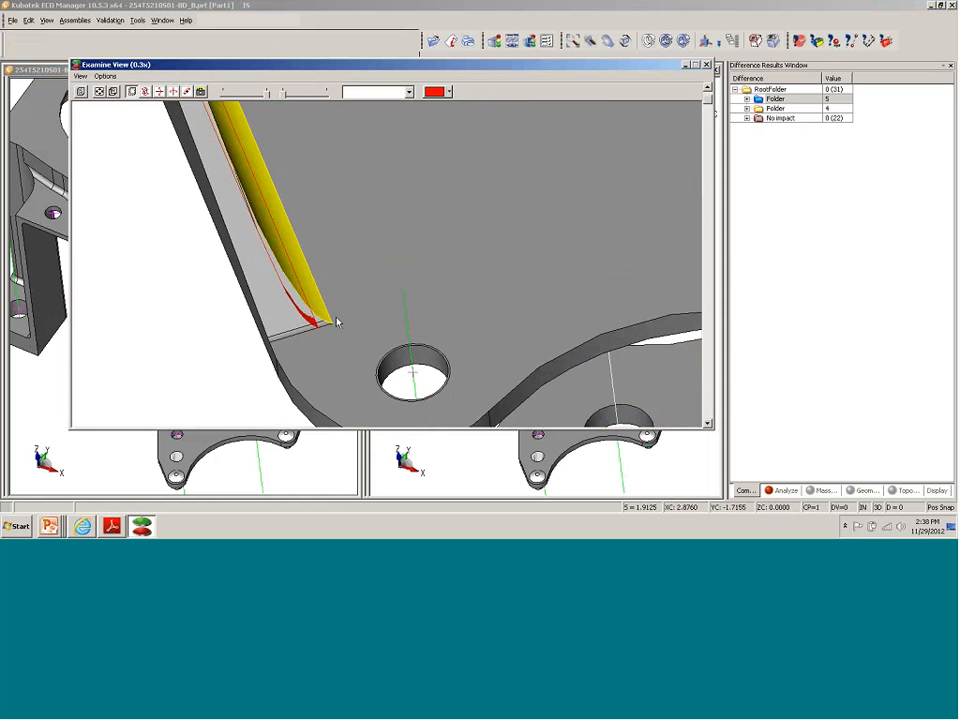
pyautogui.scroll(1, 343, 339)
pyautogui.scroll(1, 328, 302)
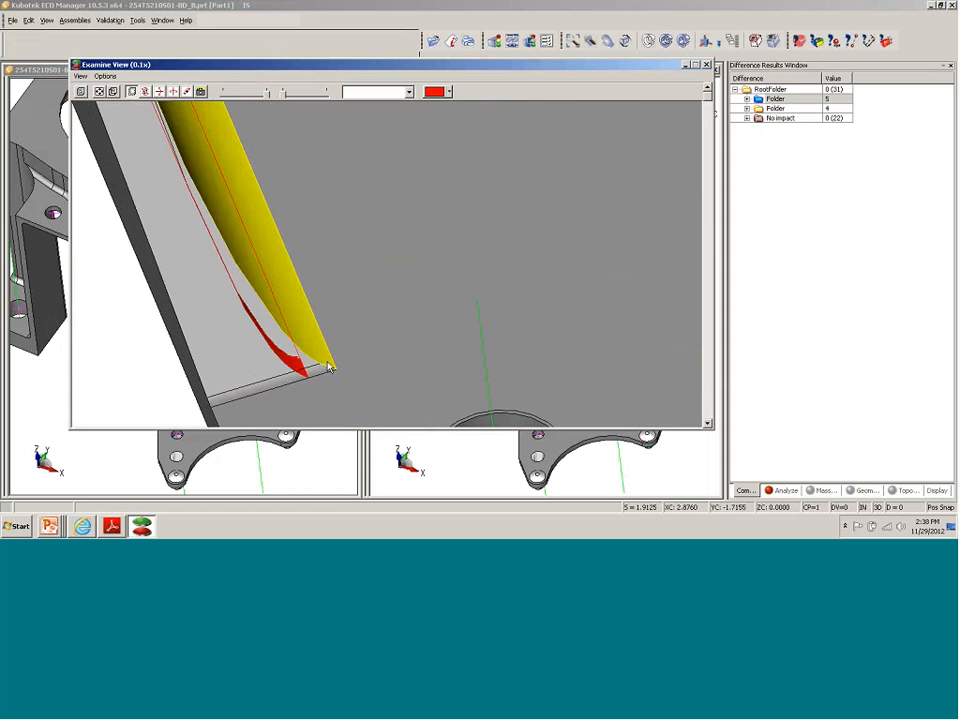
pyautogui.scroll(-2, 330, 368)
pyautogui.scroll(-10, 388, 347)
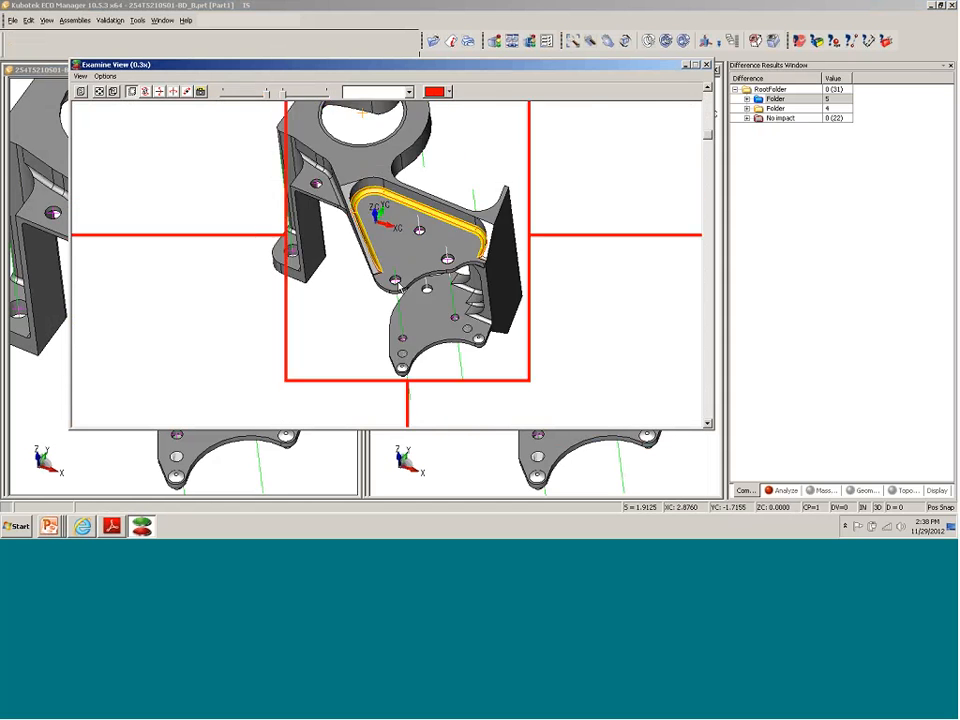
# - Frame the whole bracket with its locator box in the Examine View and insert a snapshot on slide number 1
pyautogui.moveTo(431, 234); pyautogui.dragTo(384, 292)
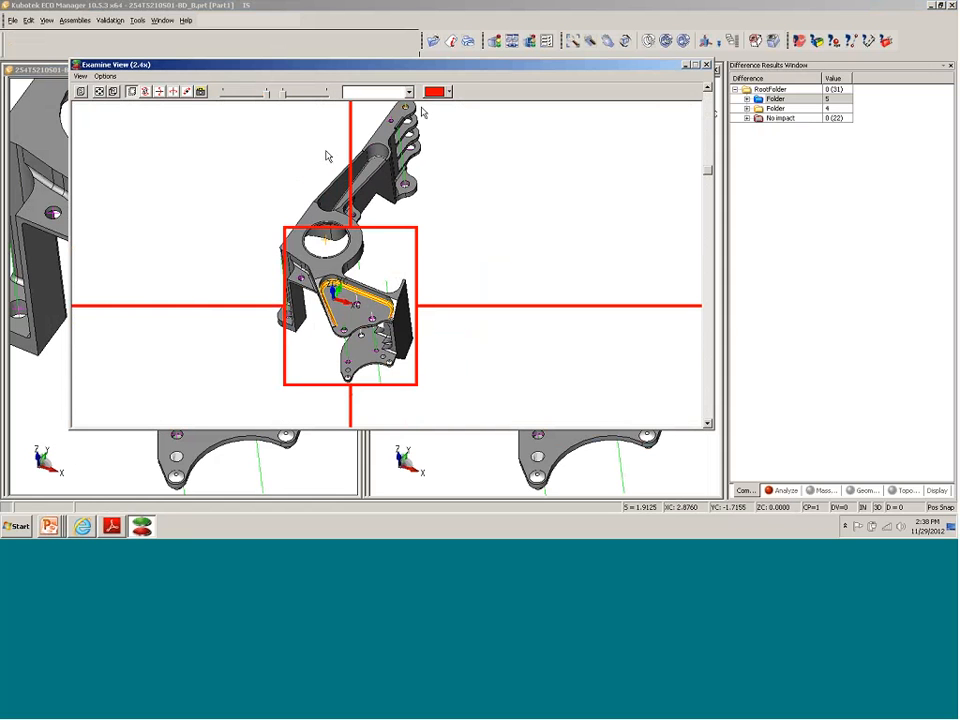
pyautogui.moveTo(328, 154); pyautogui.dragTo(325, 173)
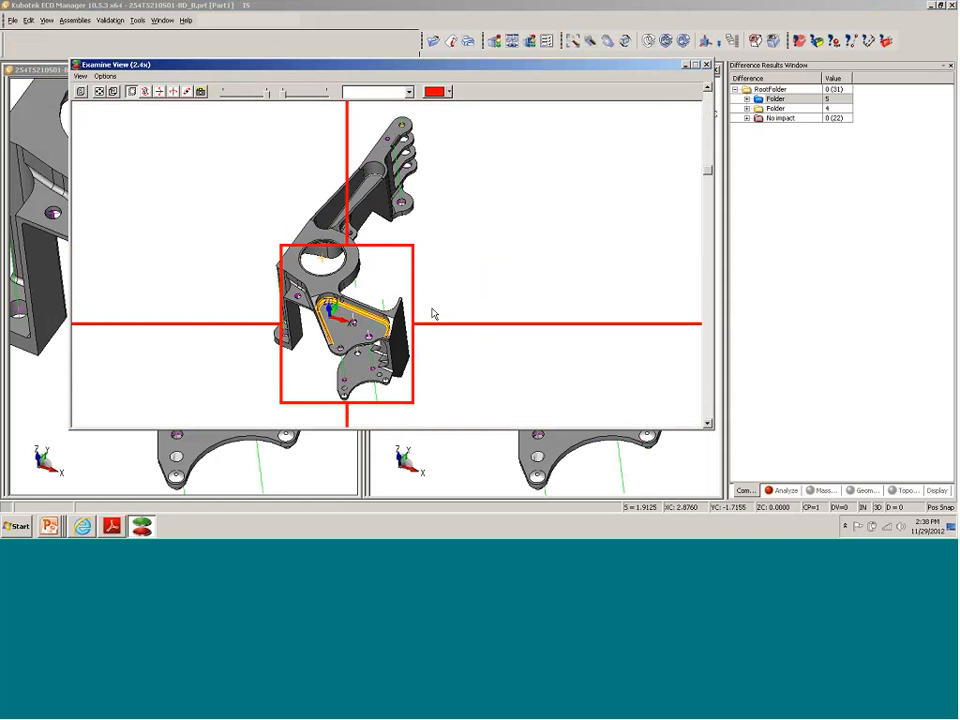
pyautogui.click(200, 91)
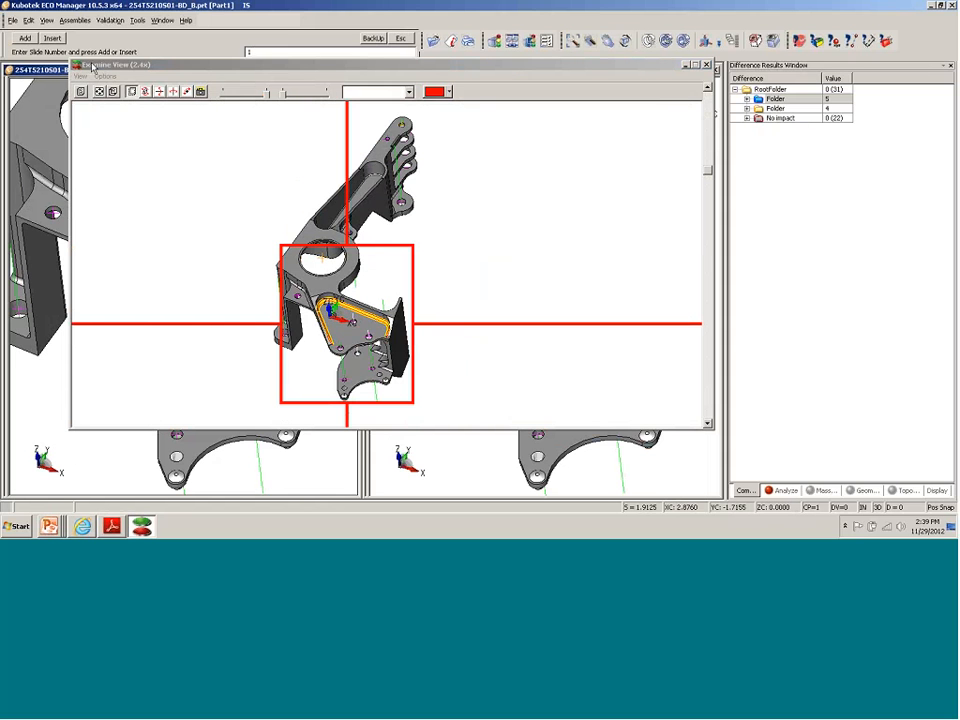
pyautogui.click(42, 33)
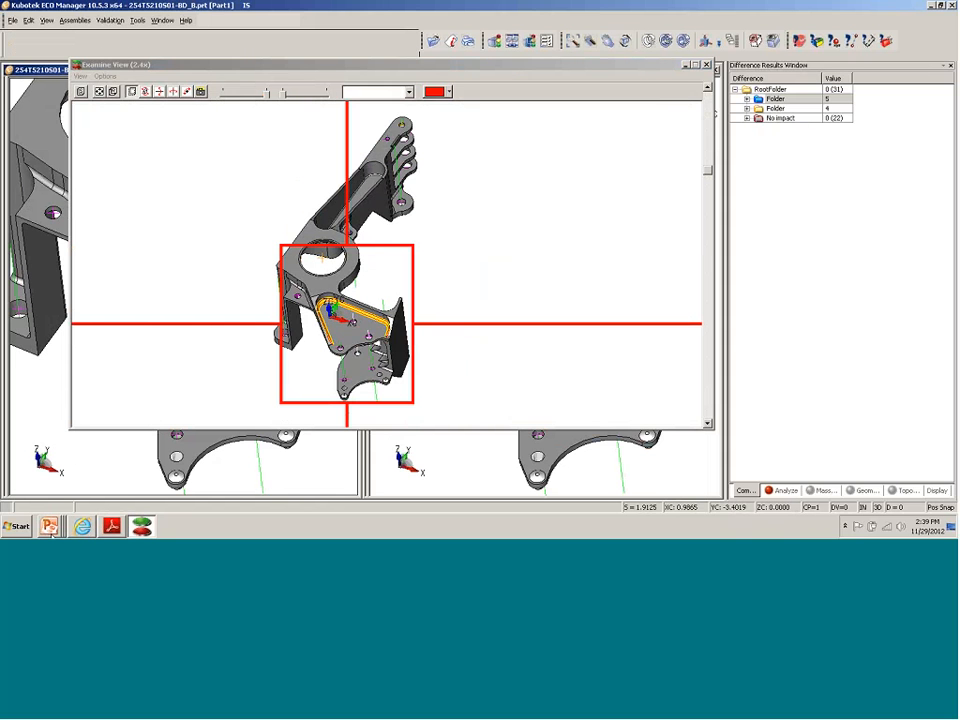
# - Switch to the Engineering Change Order in PowerPoint and move and shrink slide 1's bracket snapshot to fit below the WAS image
pyautogui.click(48, 526)
pyautogui.click(106, 506)
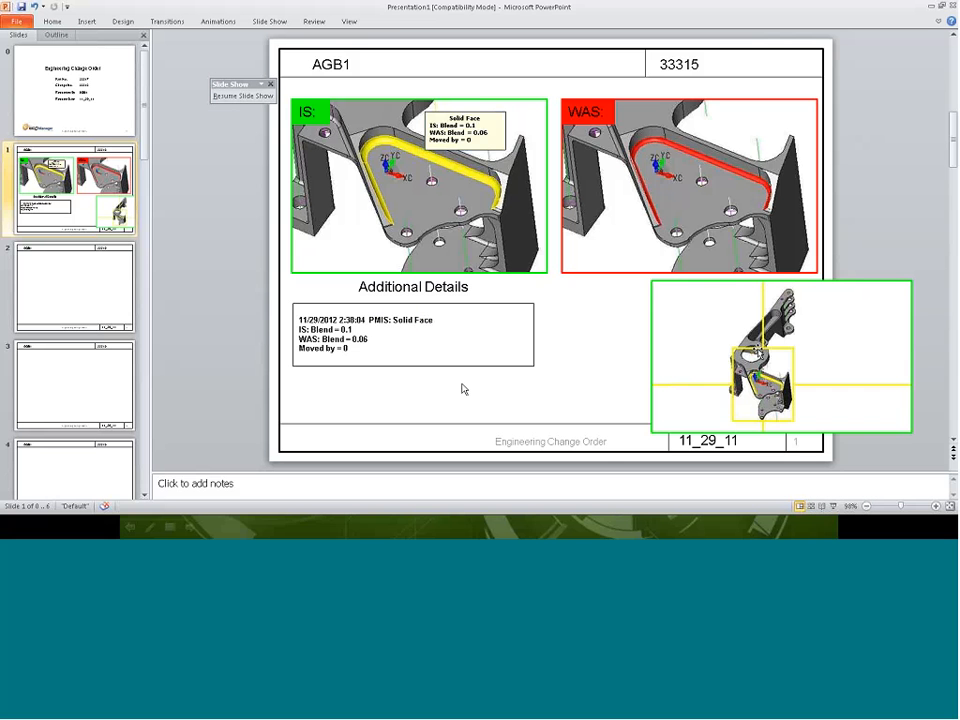
pyautogui.moveTo(722, 277); pyautogui.dragTo(617, 281)
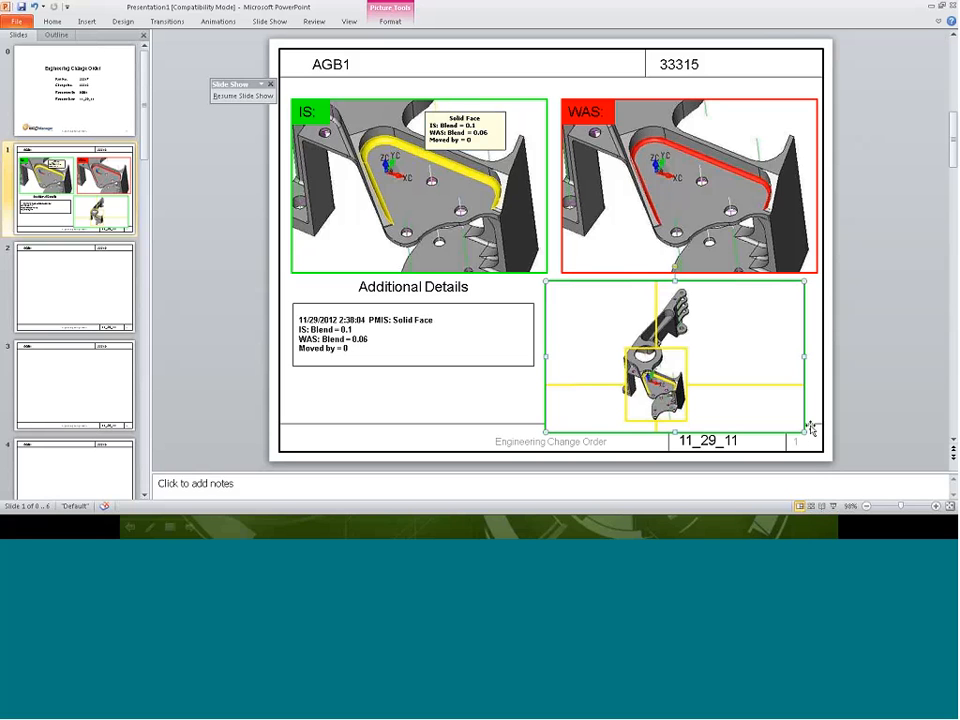
pyautogui.moveTo(808, 428); pyautogui.dragTo(774, 414)
pyautogui.moveTo(725, 376); pyautogui.dragTo(748, 375)
pyautogui.click(843, 388)
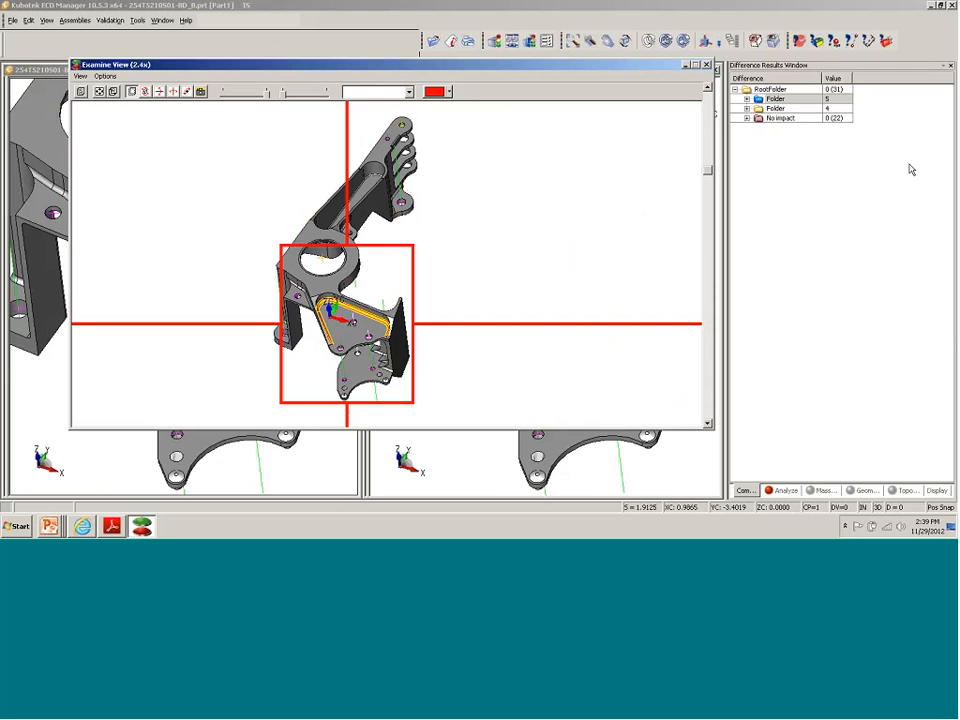
# - Close the Examine View and minimize ECO Manager and the PowerPoint editor to return to the ECO Demonstration slide show
pyautogui.click(707, 65)
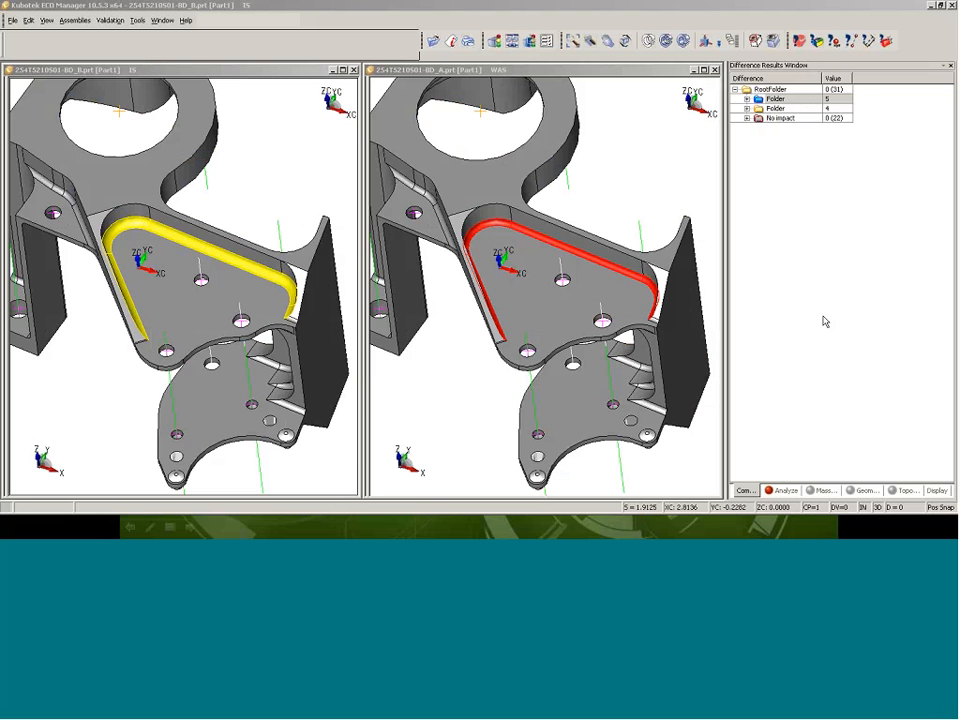
pyautogui.click(931, 6)
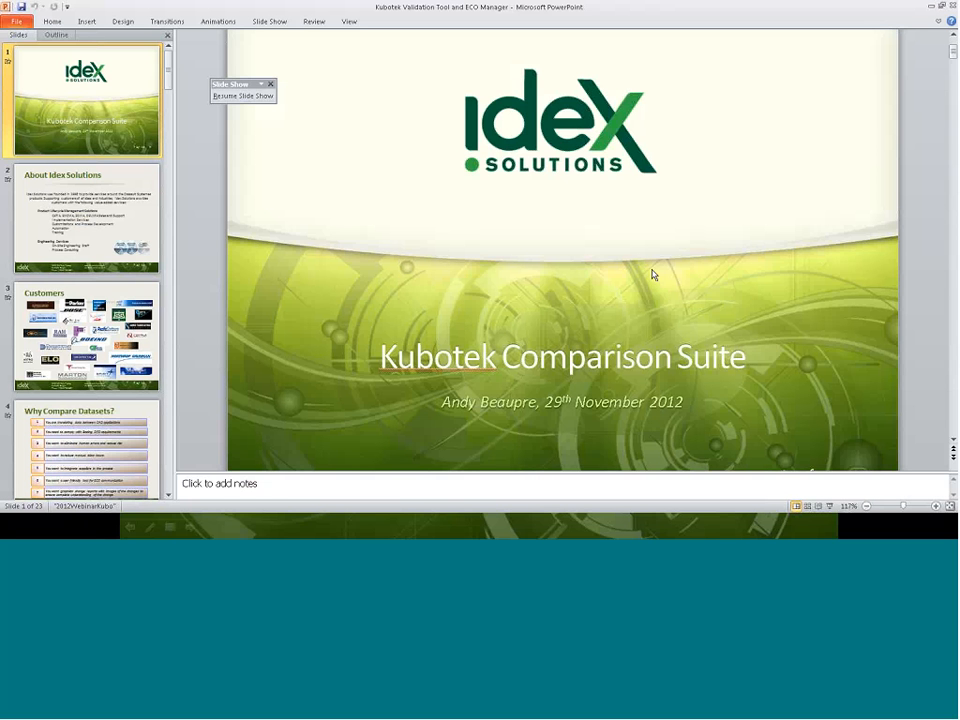
pyautogui.click(559, 239)
pyautogui.scroll(-1, 559, 239)
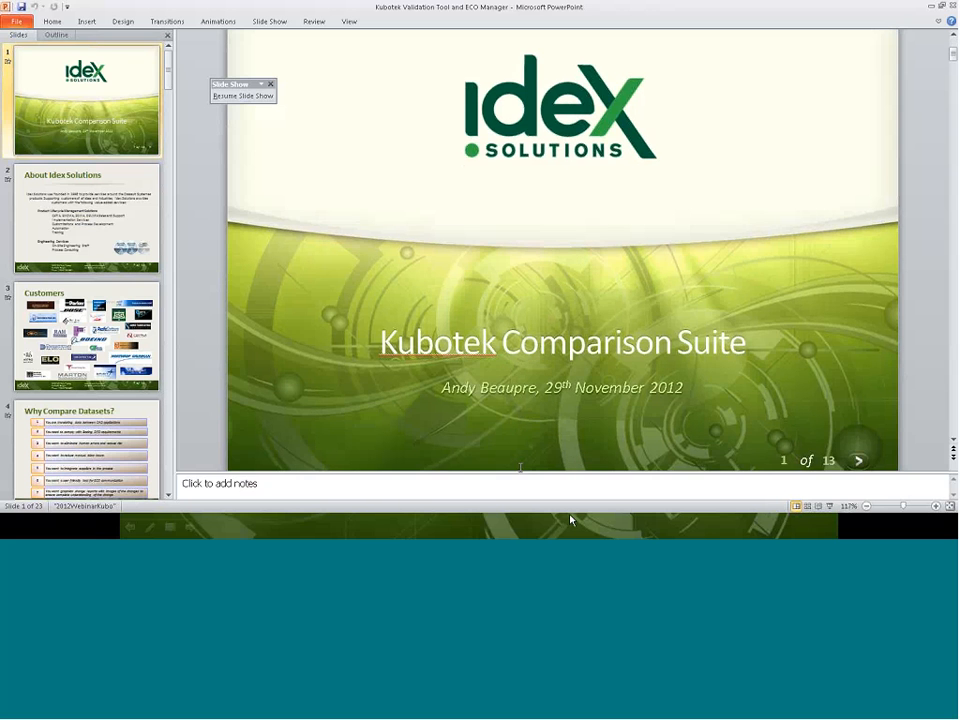
pyautogui.click(932, 7)
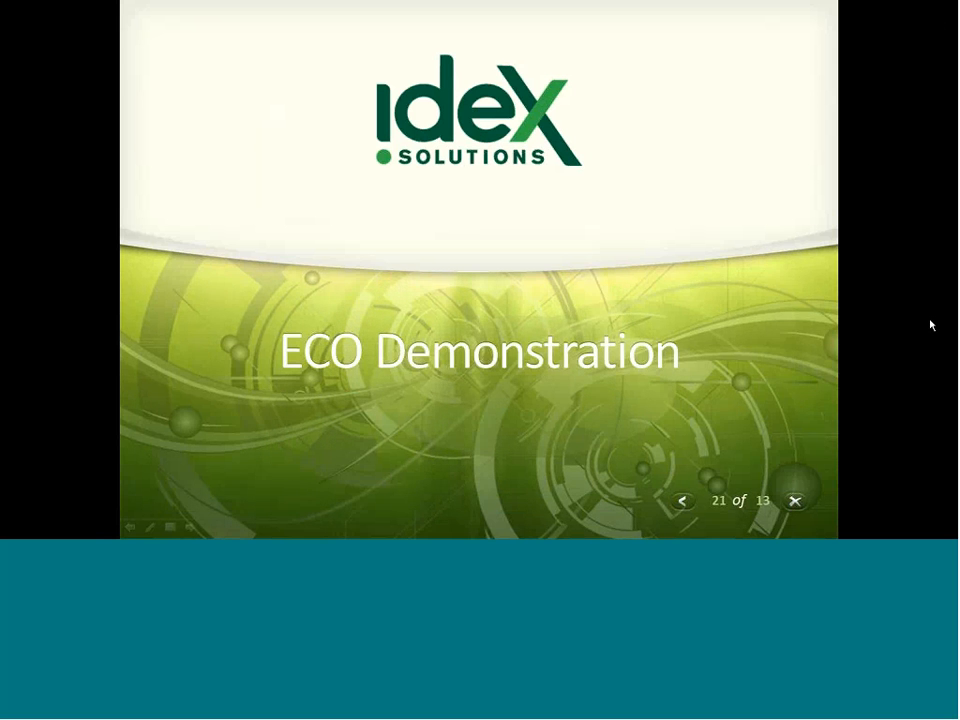